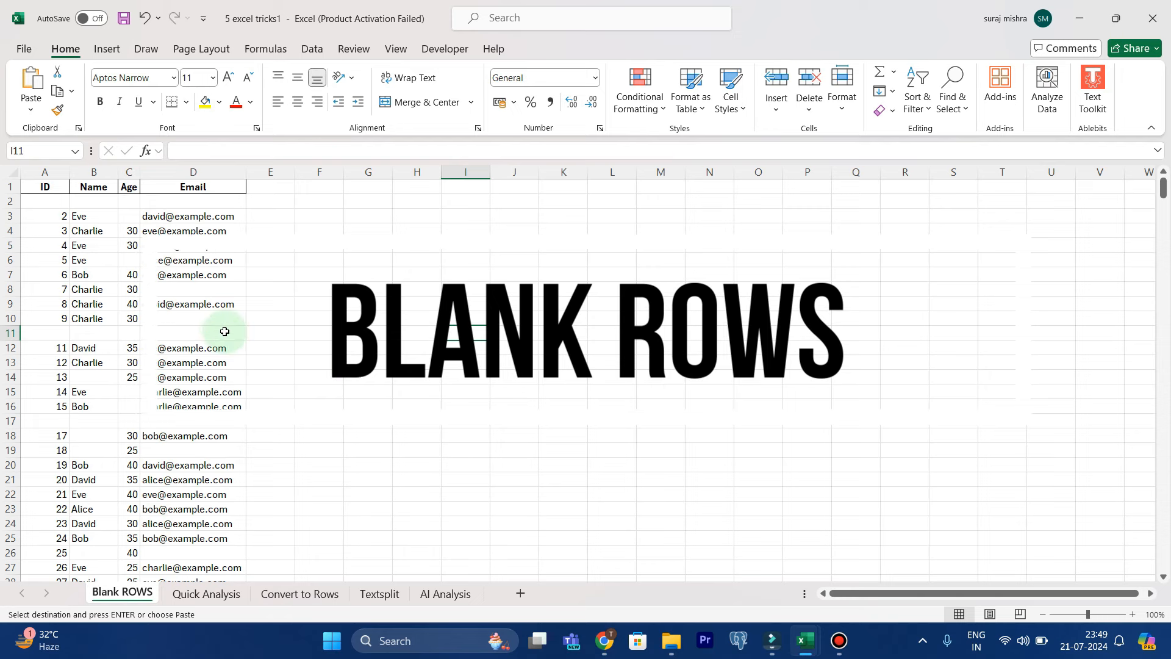
Examine the completely blank rows 11 and 17 and the partly blank rows, such as row 3 with its missing age
left_click_drag(10, 333, 152, 332)
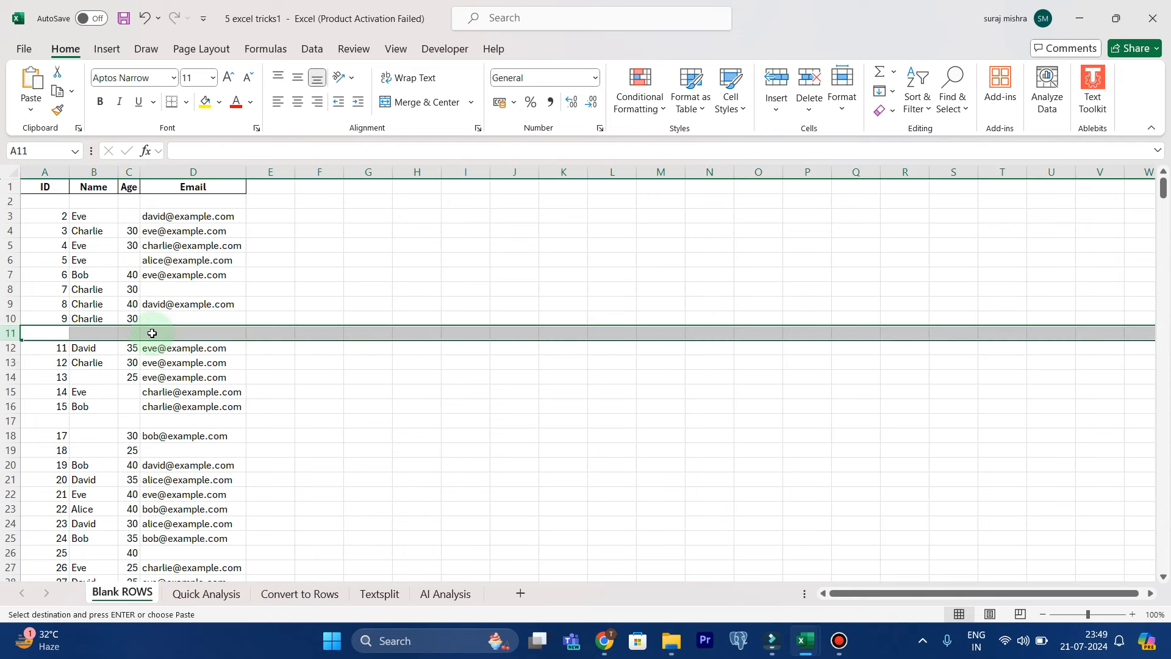
left_click(317, 346)
left_click_drag(50, 424, 209, 416)
left_click(401, 407)
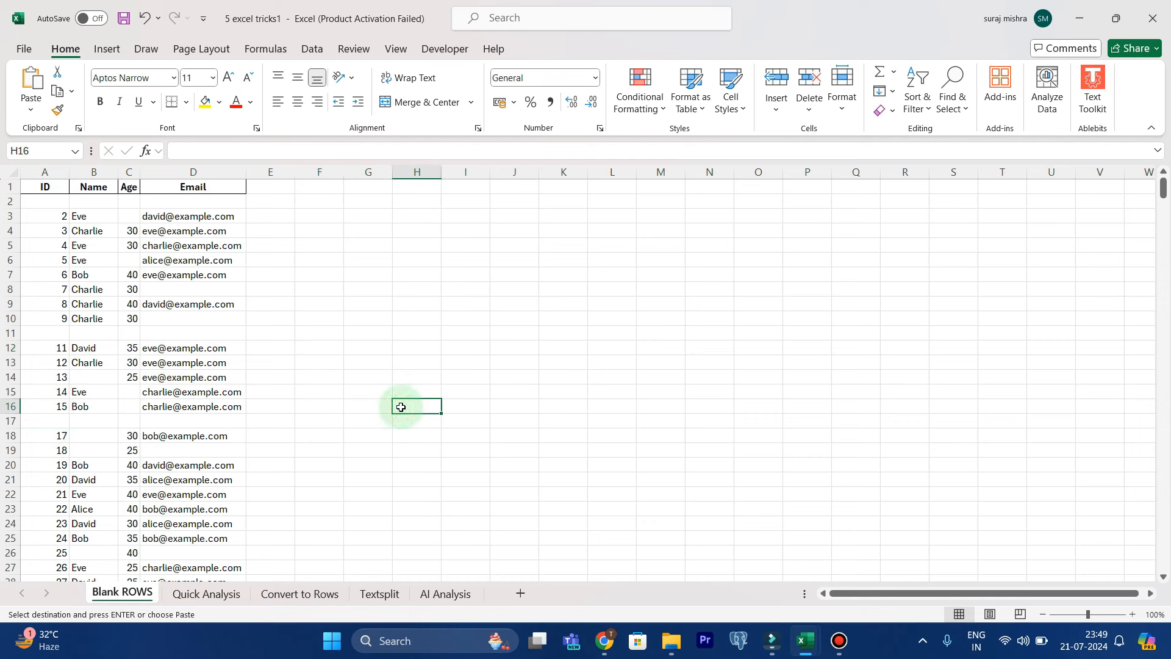
left_click(128, 215)
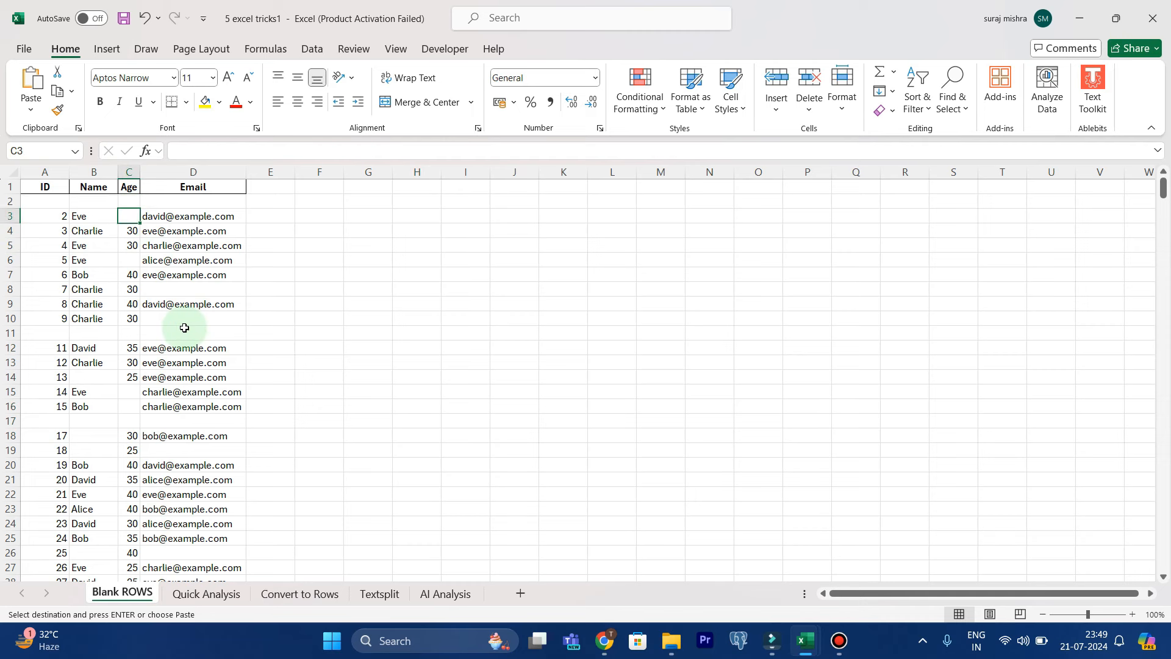
left_click(41, 215)
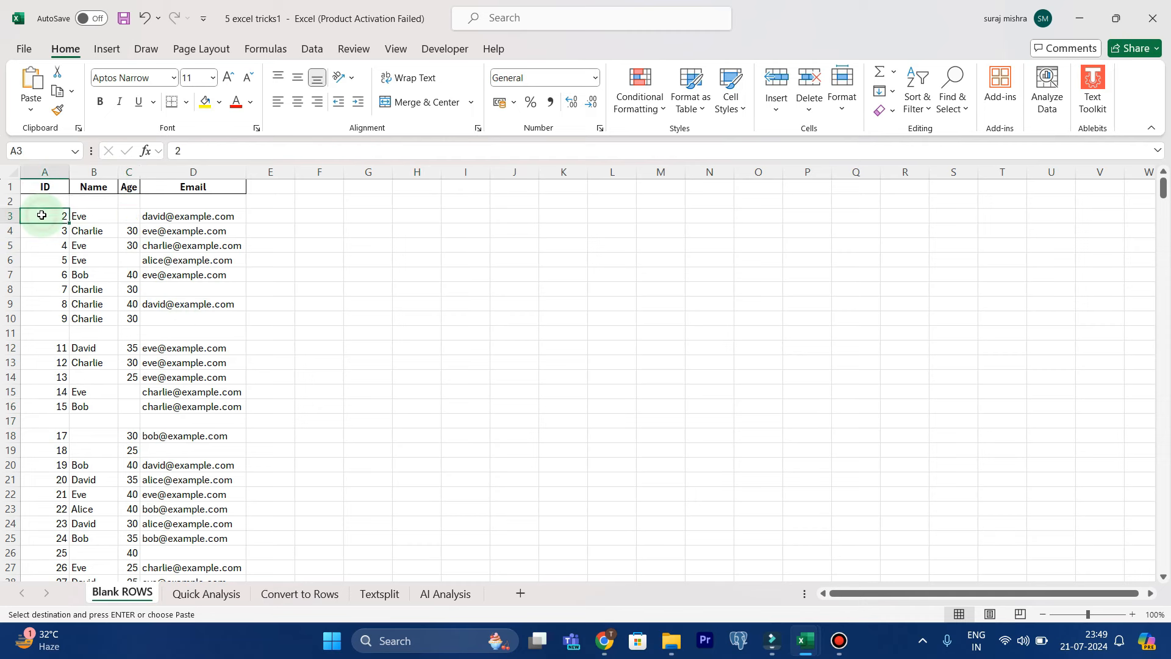
left_click(133, 218)
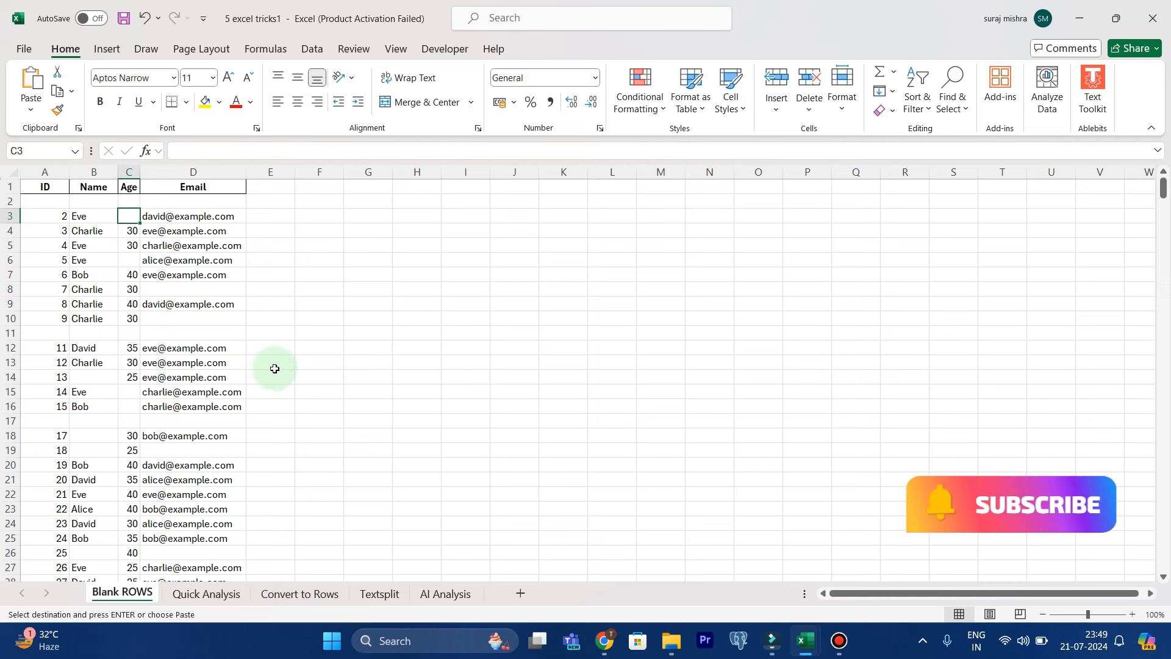
left_click_drag(46, 333, 193, 335)
left_click_drag(47, 420, 168, 419)
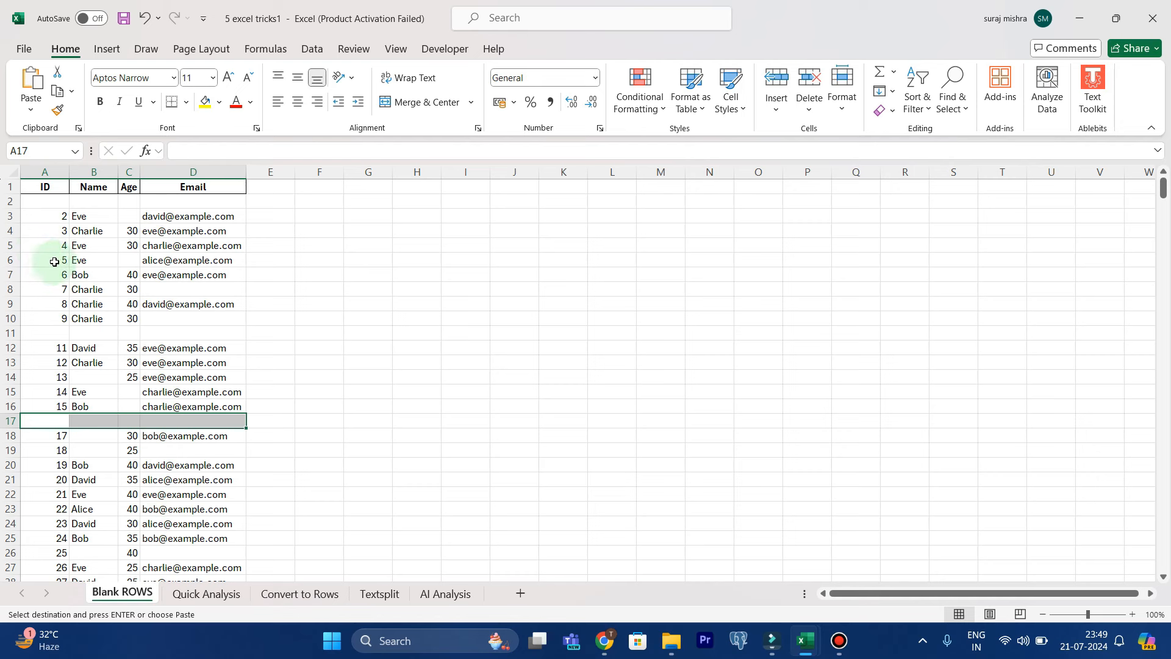
left_click(136, 218)
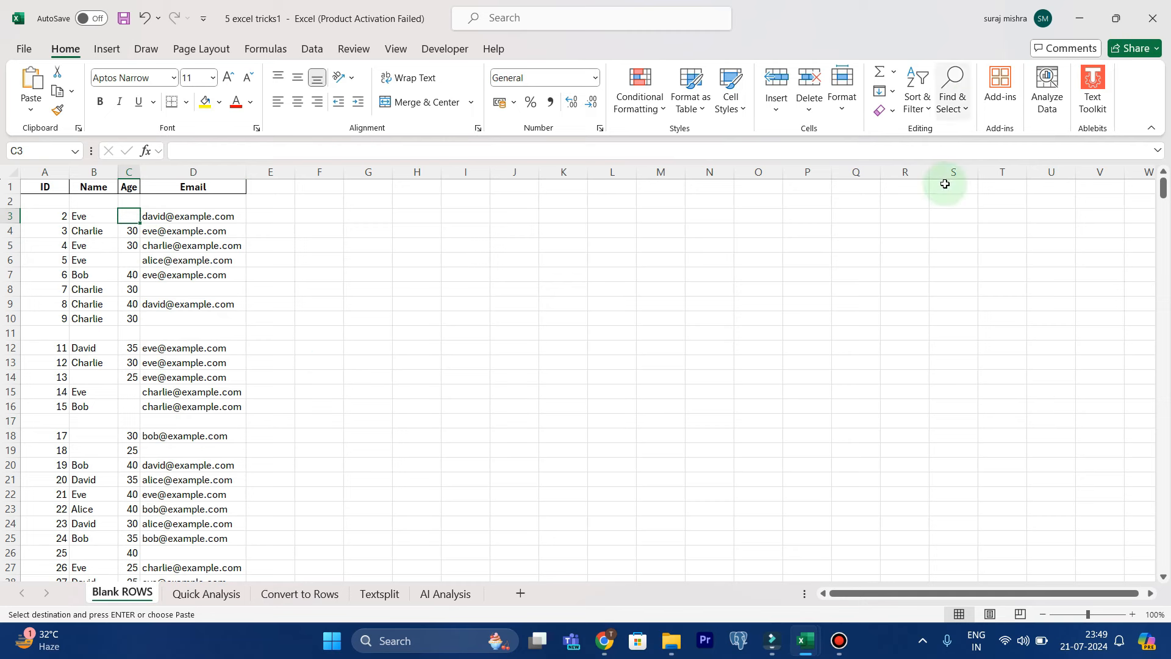
Select all blank cells on the sheet with the Blanks option of Go To Special, and release the selection
left_click(946, 107)
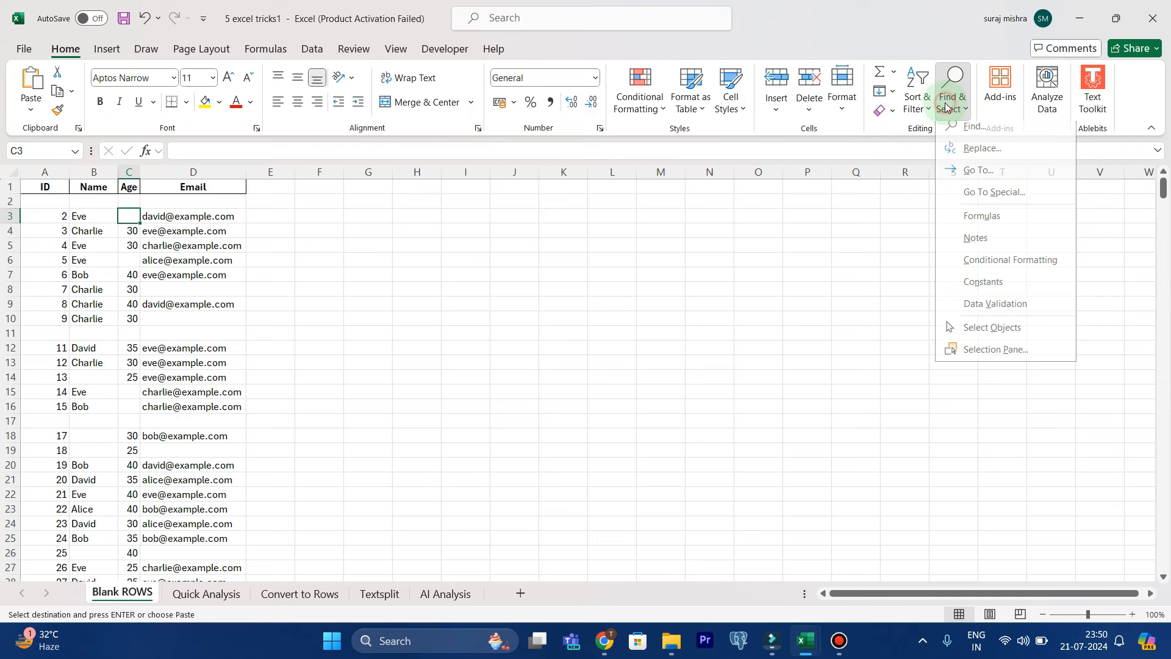
left_click(970, 208)
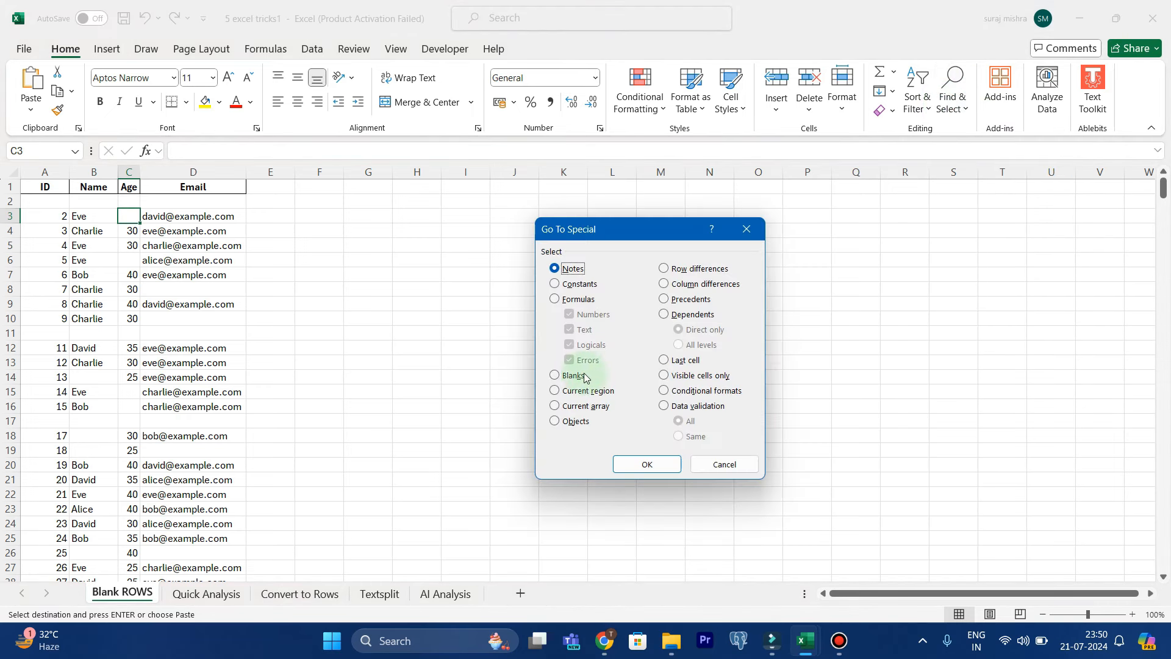
left_click(556, 377)
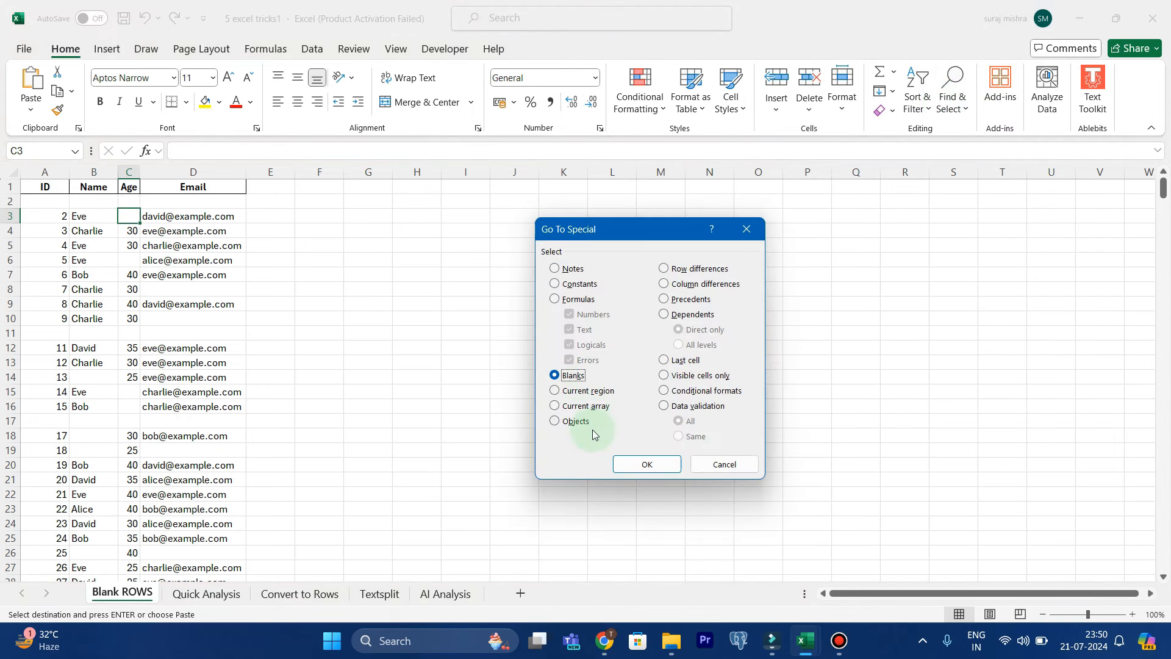
left_click(647, 464)
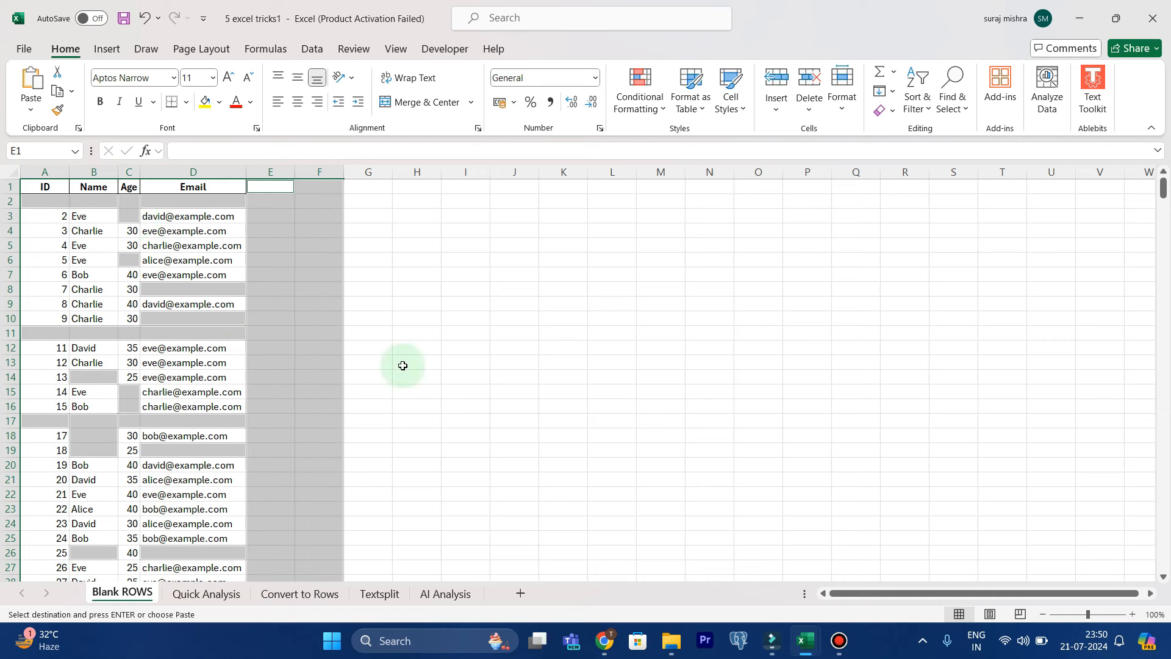
left_click(461, 359)
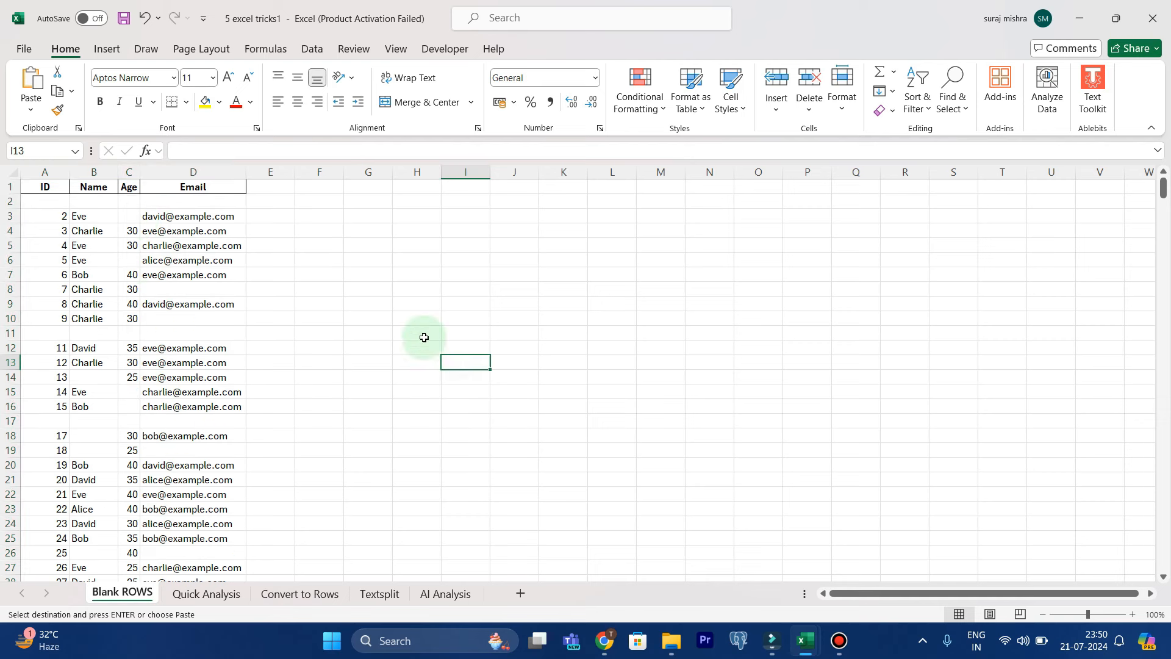
Add the header COUNT in cell E1, beside the Email column
left_click(259, 188)
key("Caps_Lock")
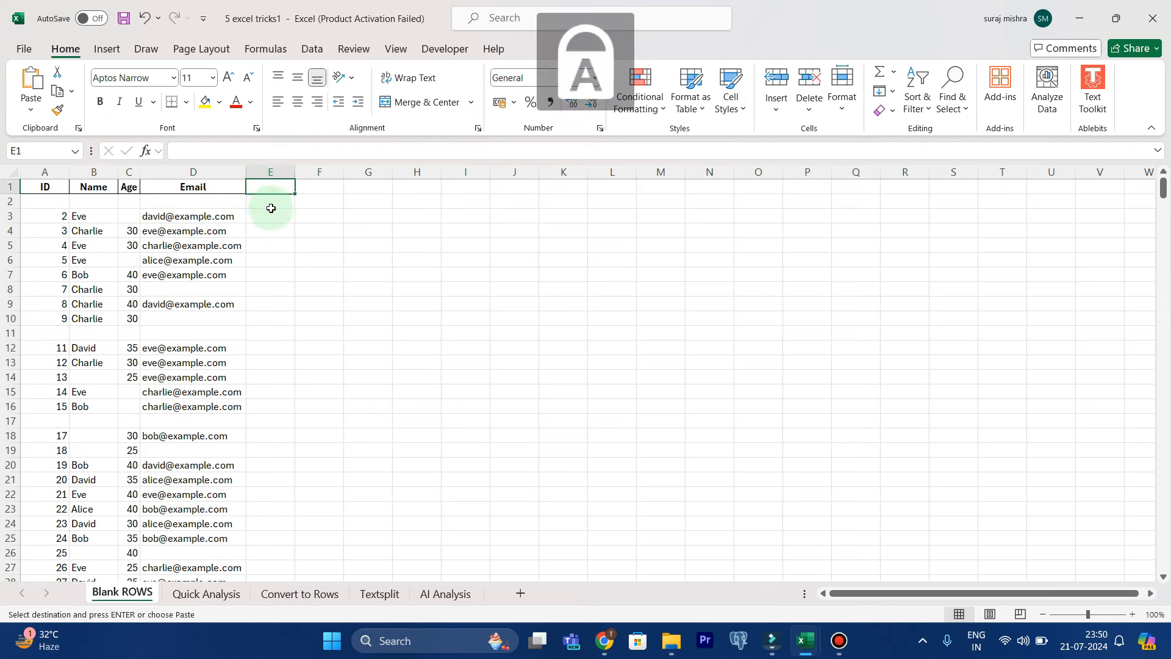
type("COUNT")
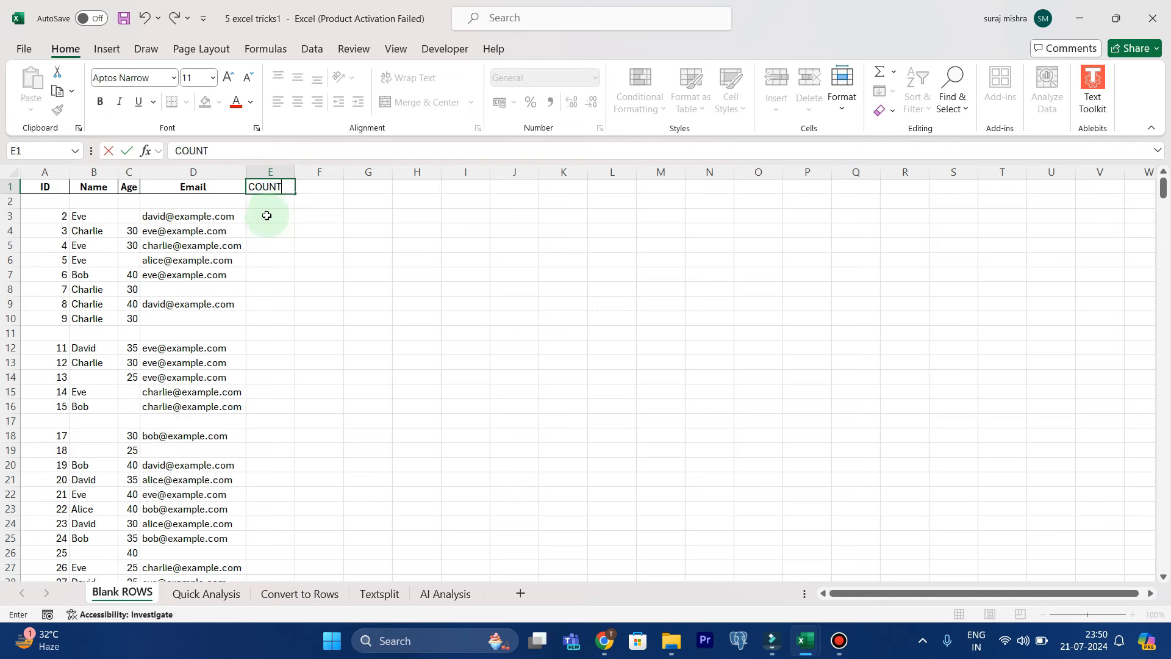
Enter the formula =COUNTBLANK(A3:D3) in cell E3 to count the row's blank cells
left_click(263, 220)
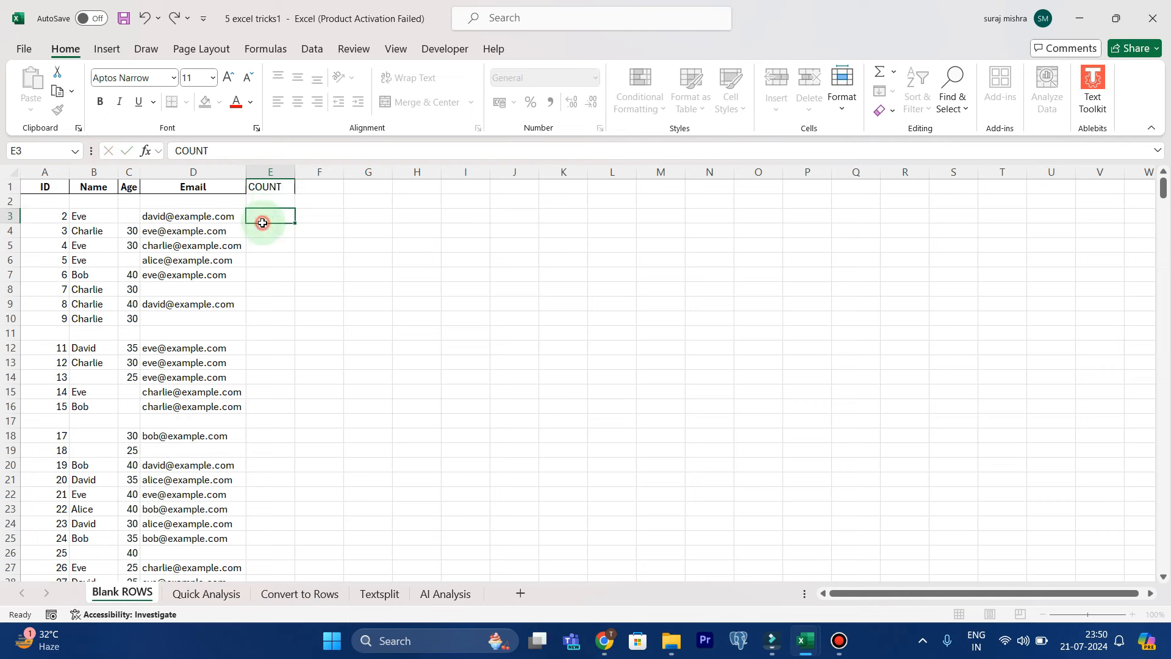
type("=")
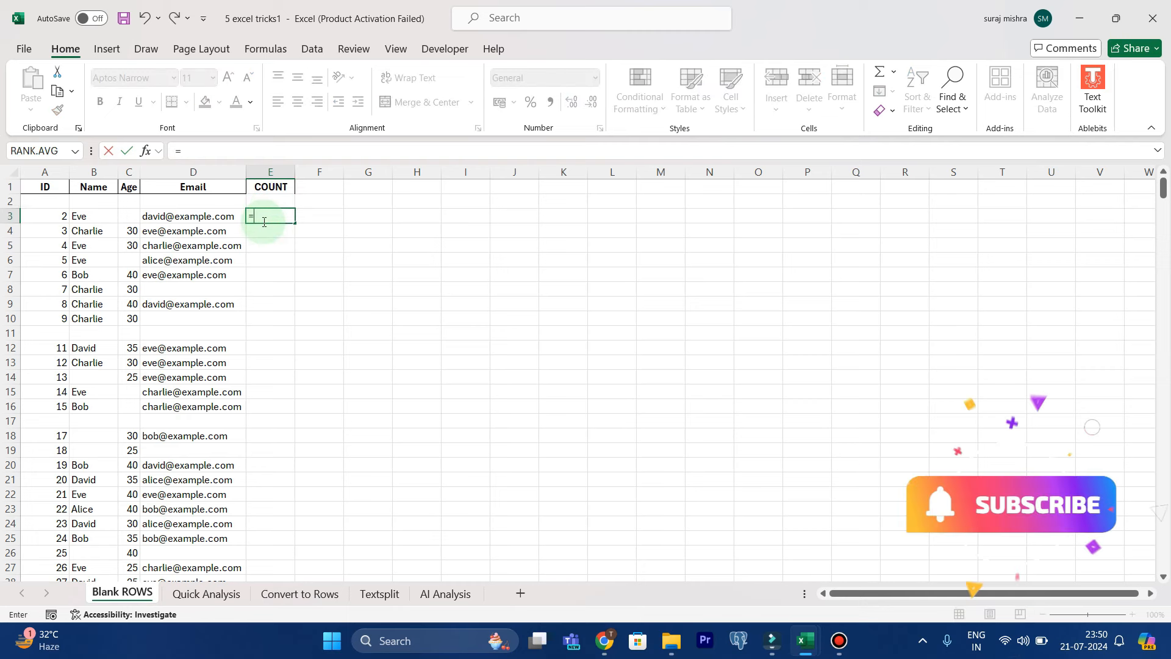
type("COUNTBL")
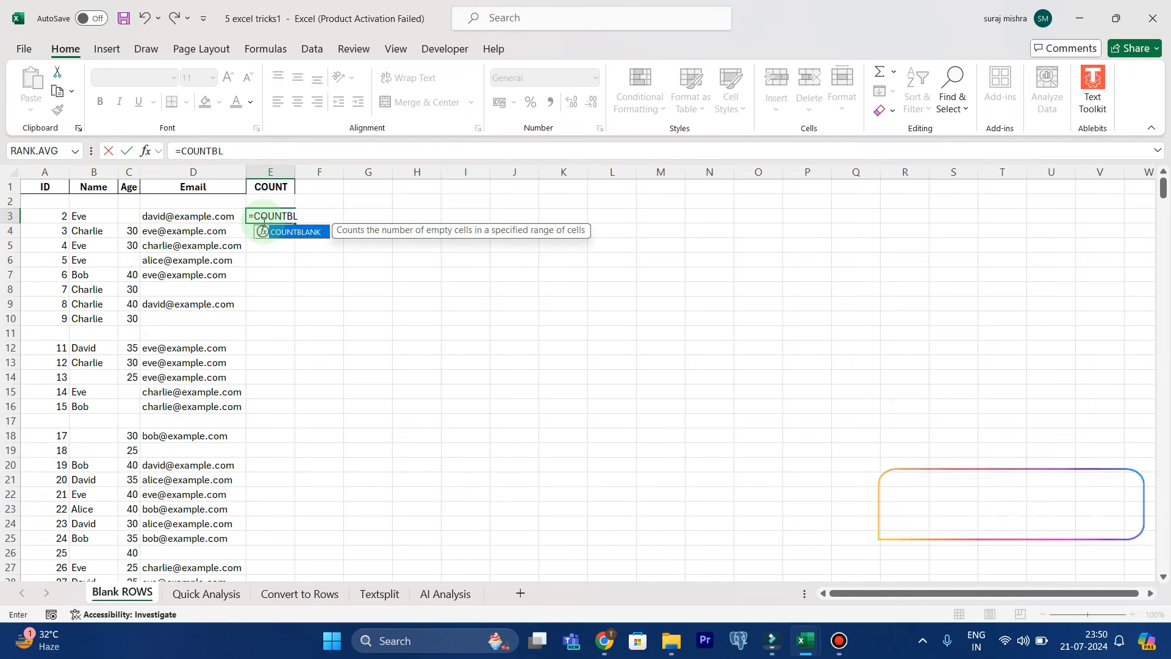
key("Tab")
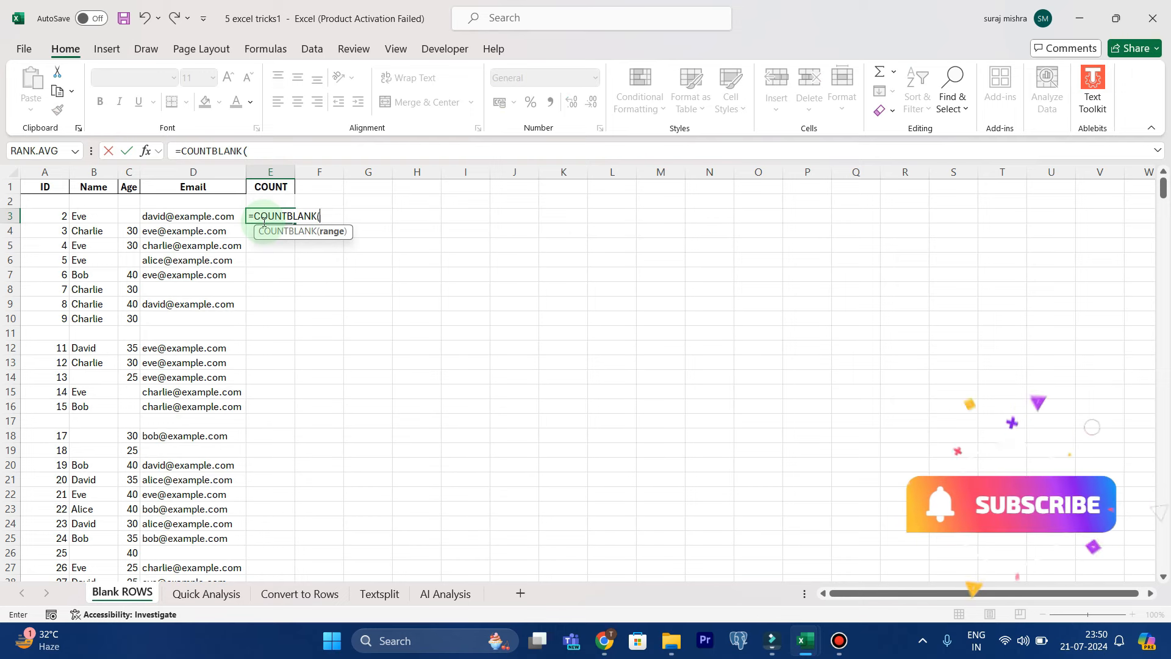
left_click_drag(38, 216, 183, 220)
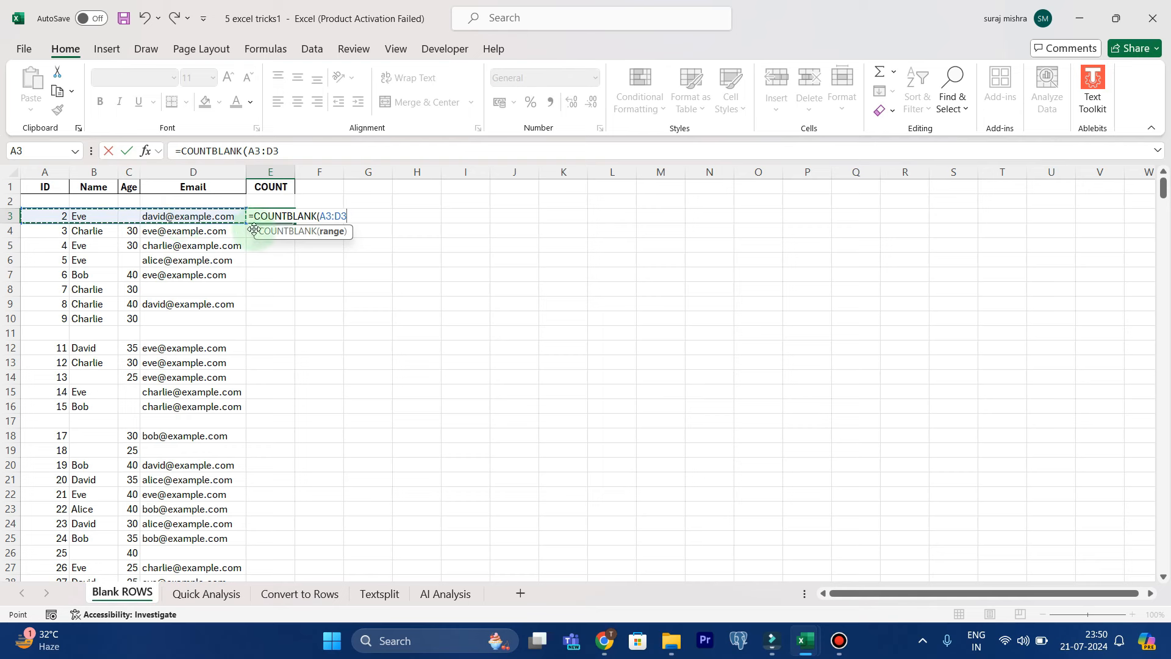
type(")")
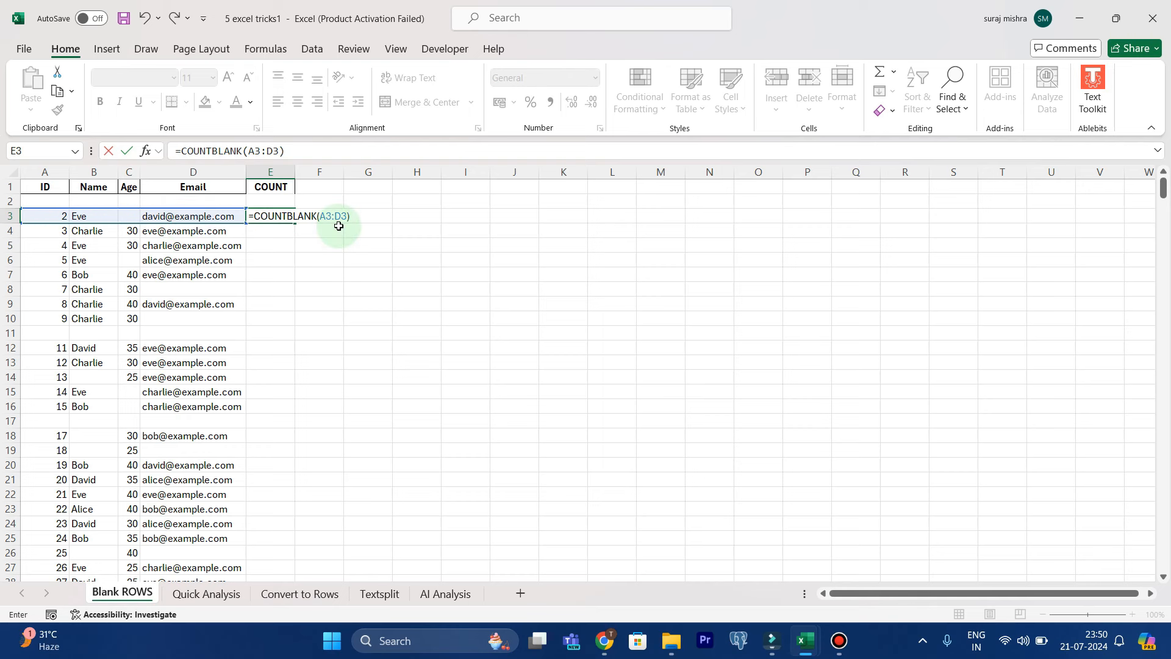
key("Return")
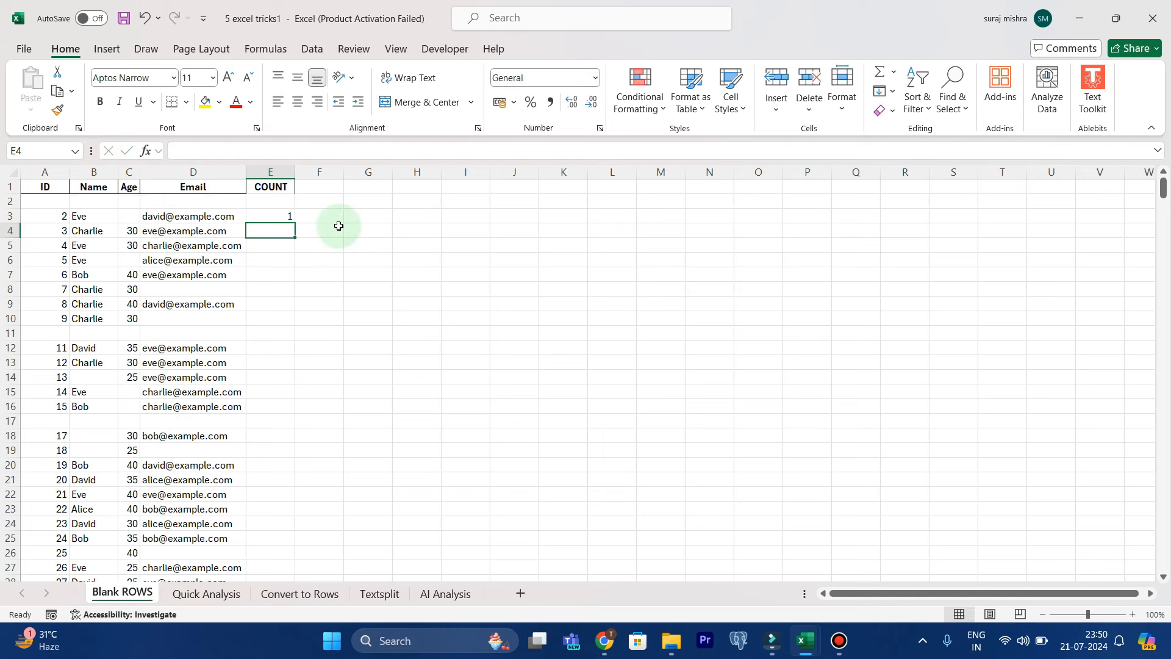
Fill the COUNTBLANK formula from E3 down to the last data row, E501
left_click(263, 215)
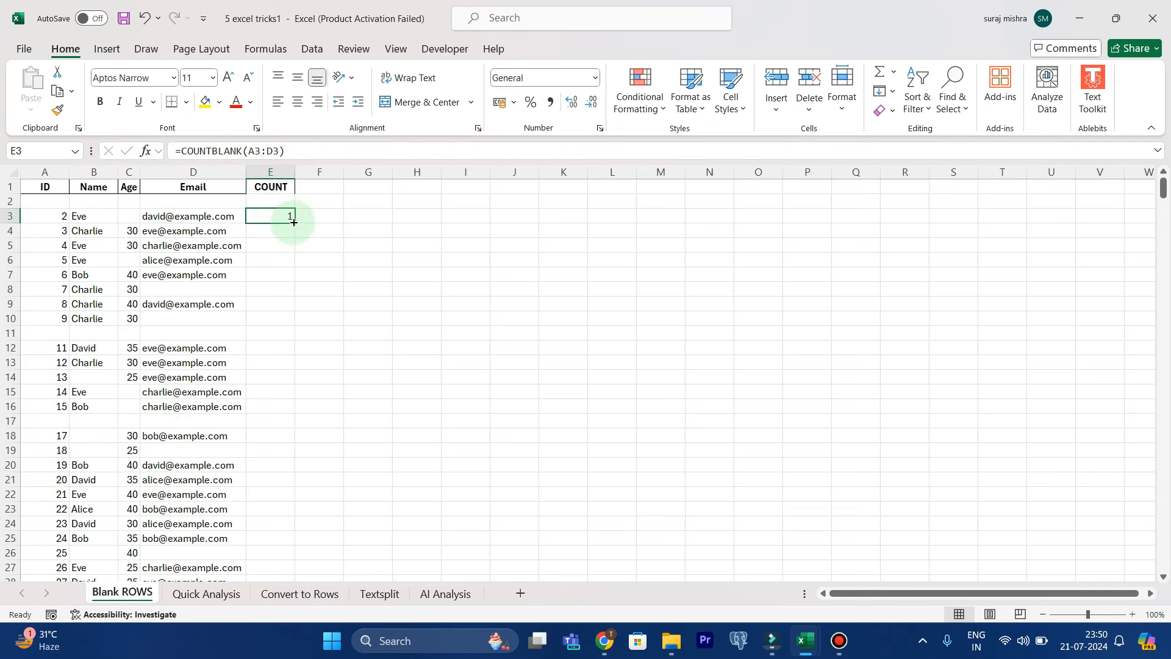
left_click_drag(293, 222, 286, 481)
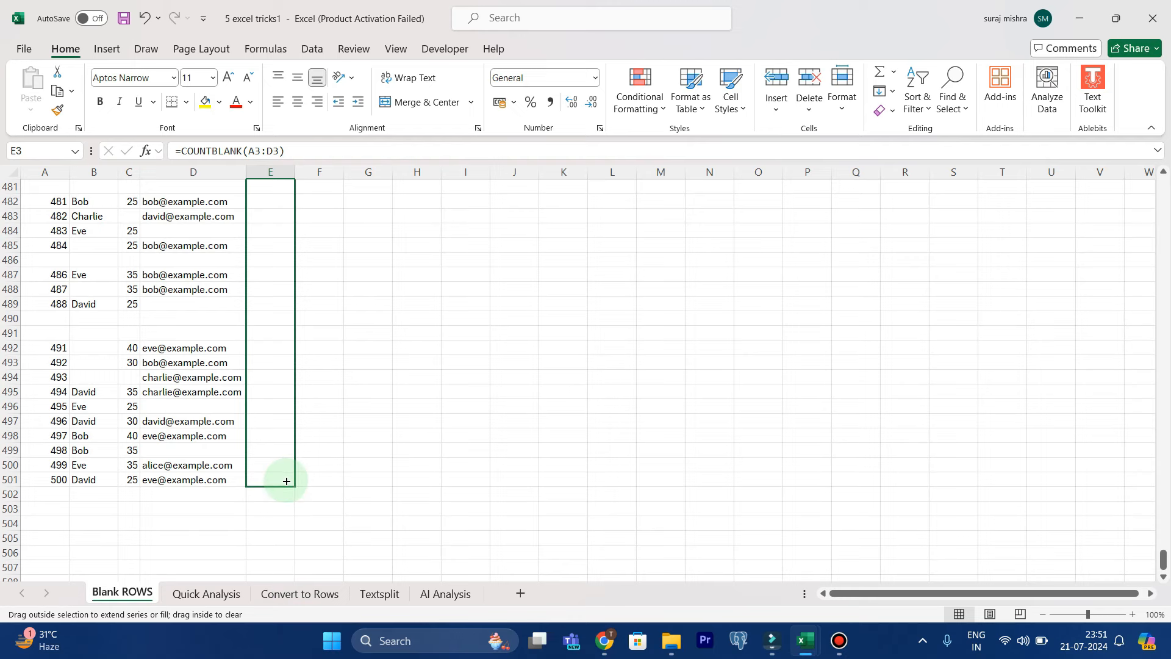
left_click_drag(286, 481, 284, 480)
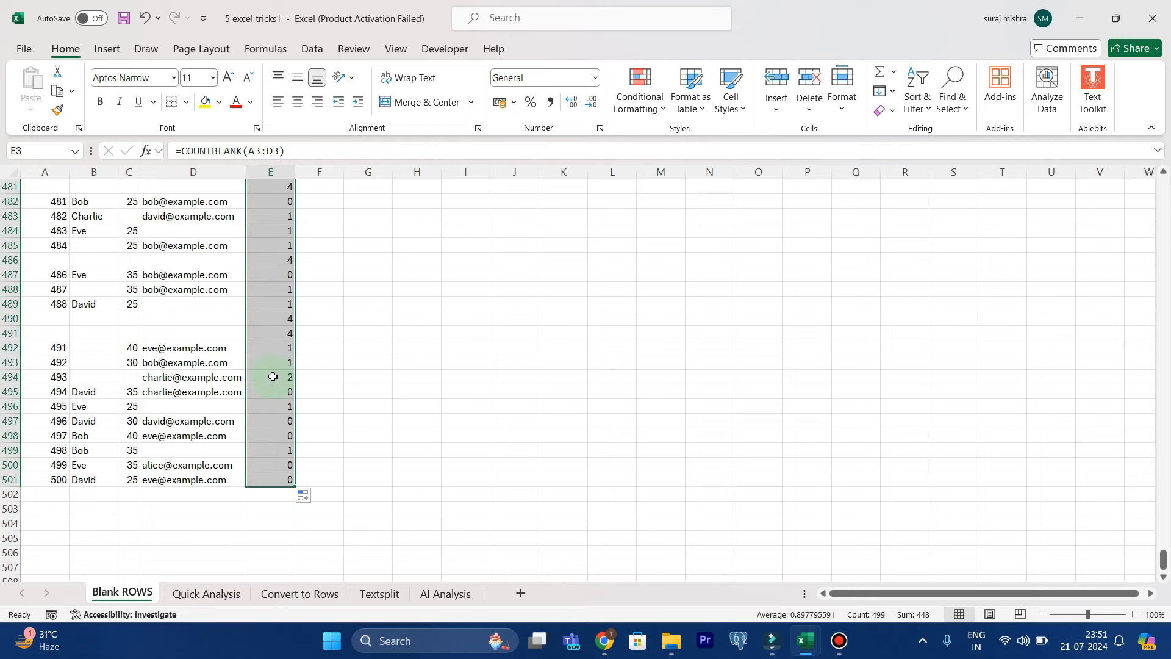
Compare the COUNT values with the empty cells in partly blank rows and in the fully blank row 11
scroll(272, 377, "up", 20)
scroll(273, 377, "up", 20)
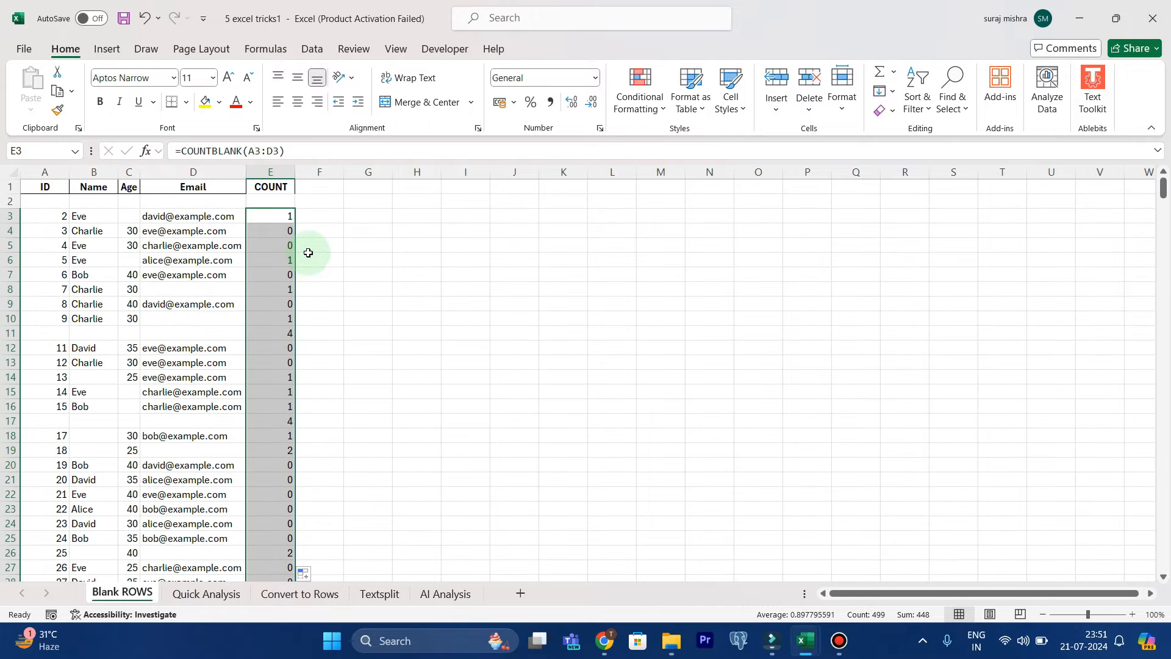
left_click(309, 232)
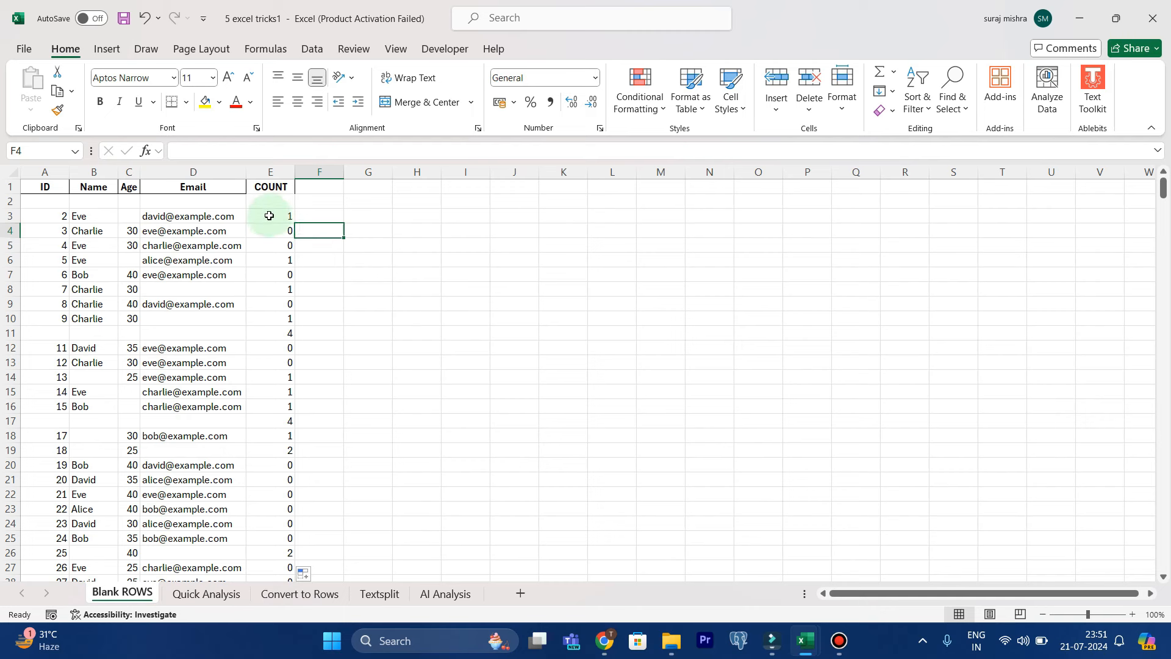
left_click(131, 217)
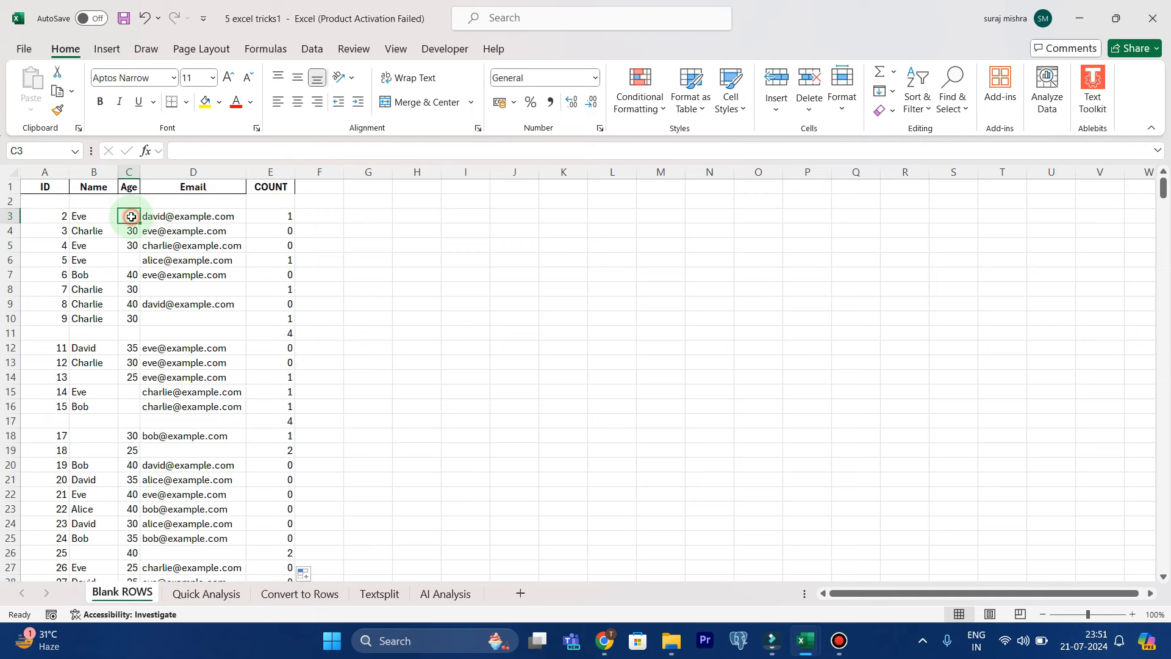
left_click(129, 260)
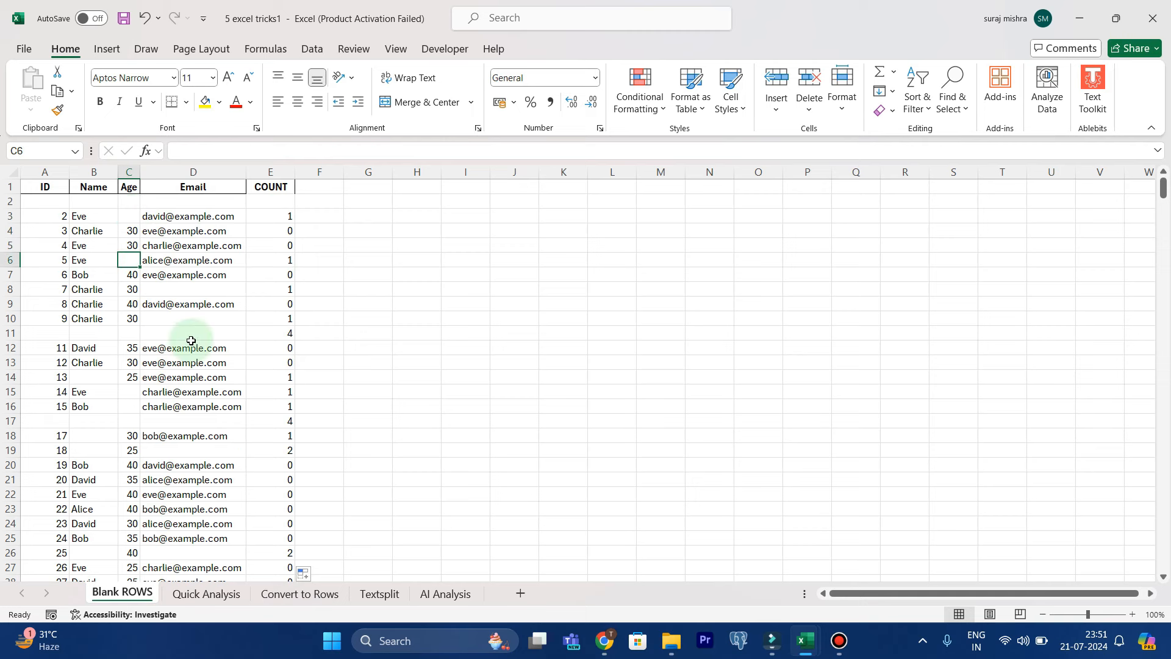
left_click(197, 446)
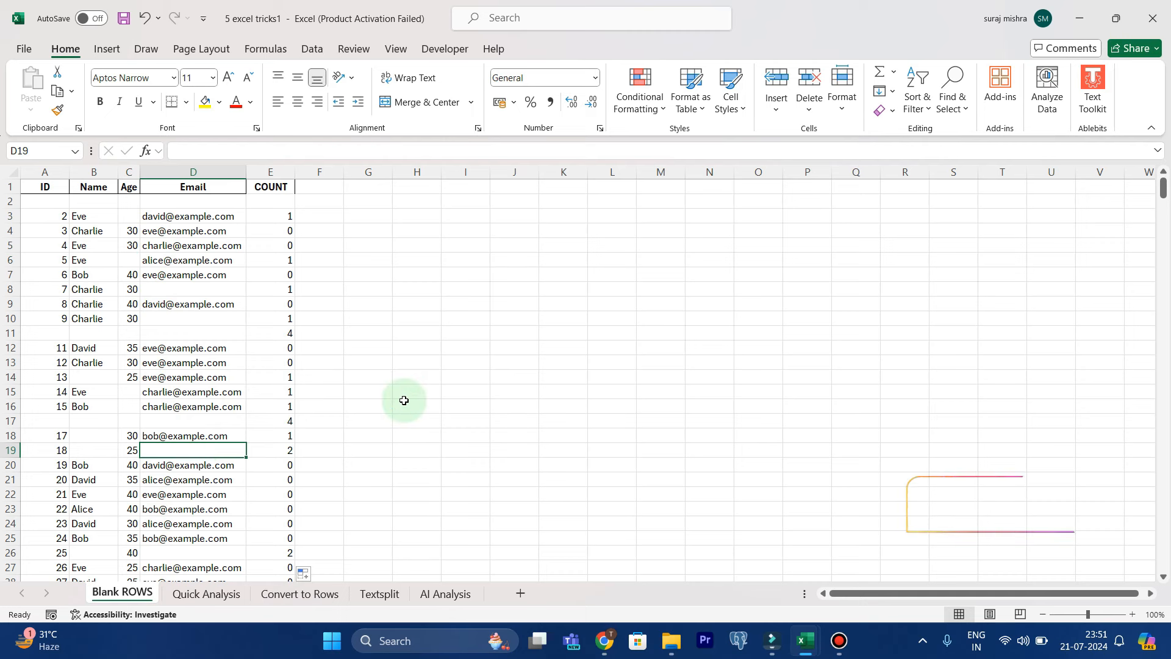
left_click(282, 172)
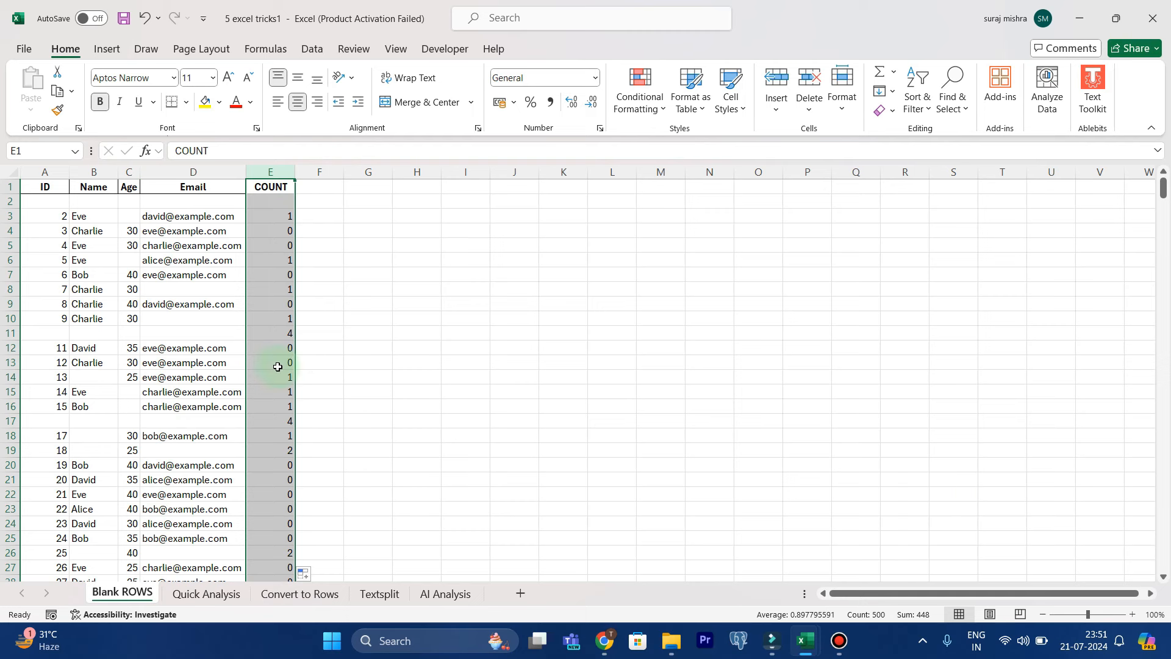
left_click_drag(64, 336, 204, 334)
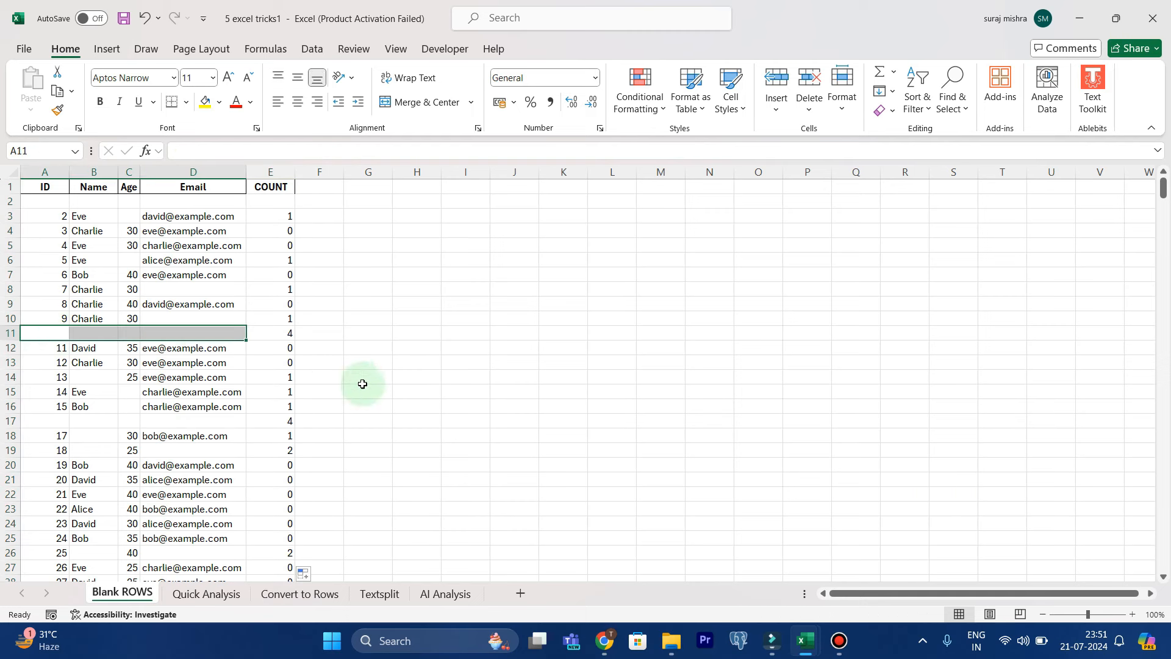
left_click(446, 318)
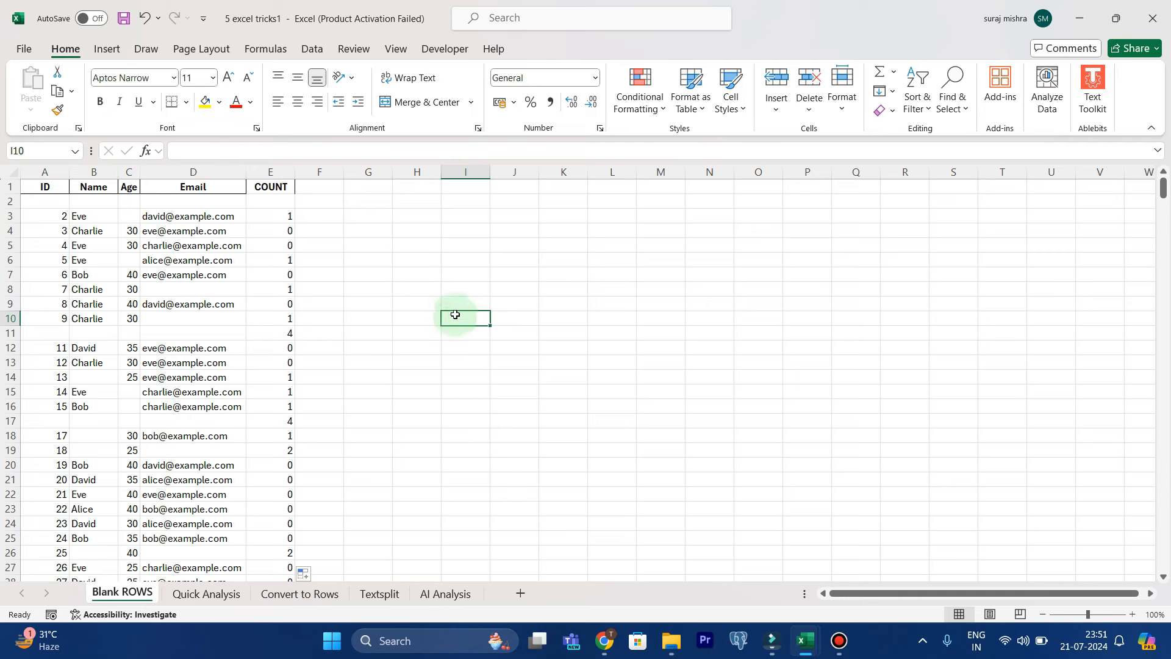
Add a filter to the COUNT column and show only the rows whose value is 4
left_click(277, 172)
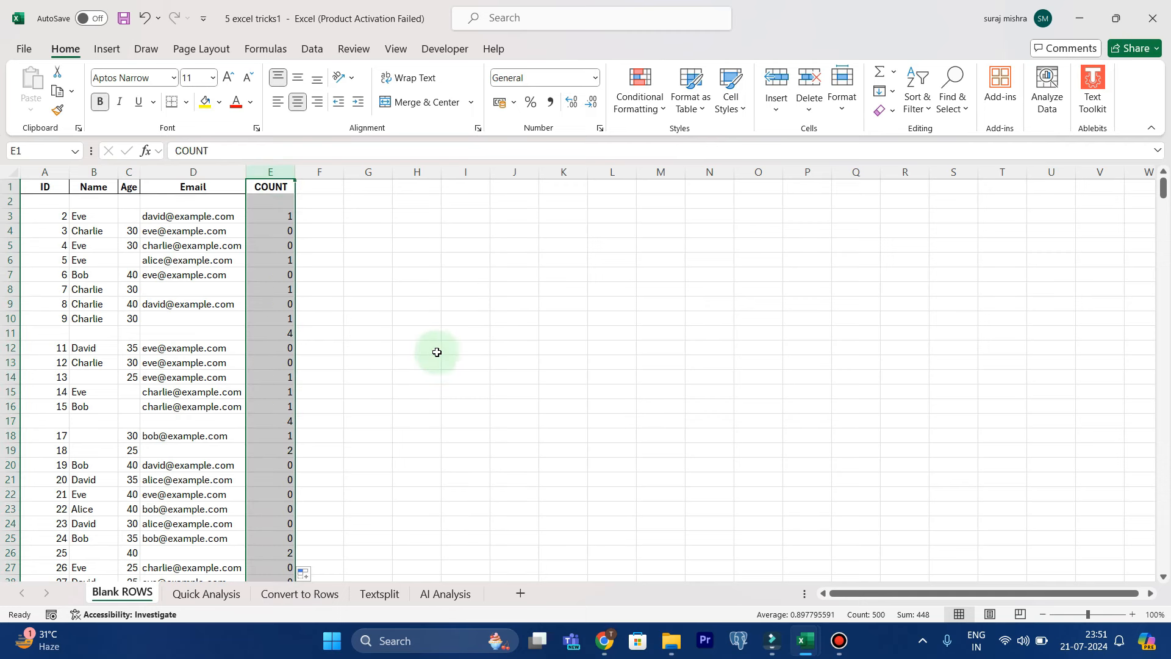
left_click(920, 108)
left_click(926, 196)
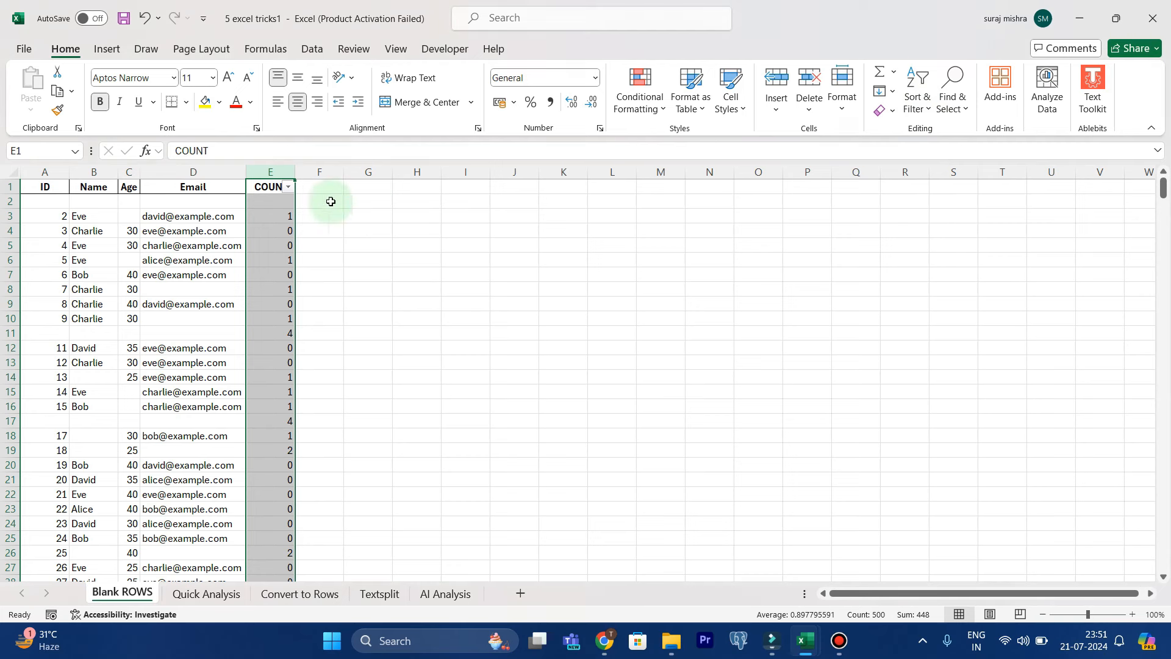
left_click(288, 187)
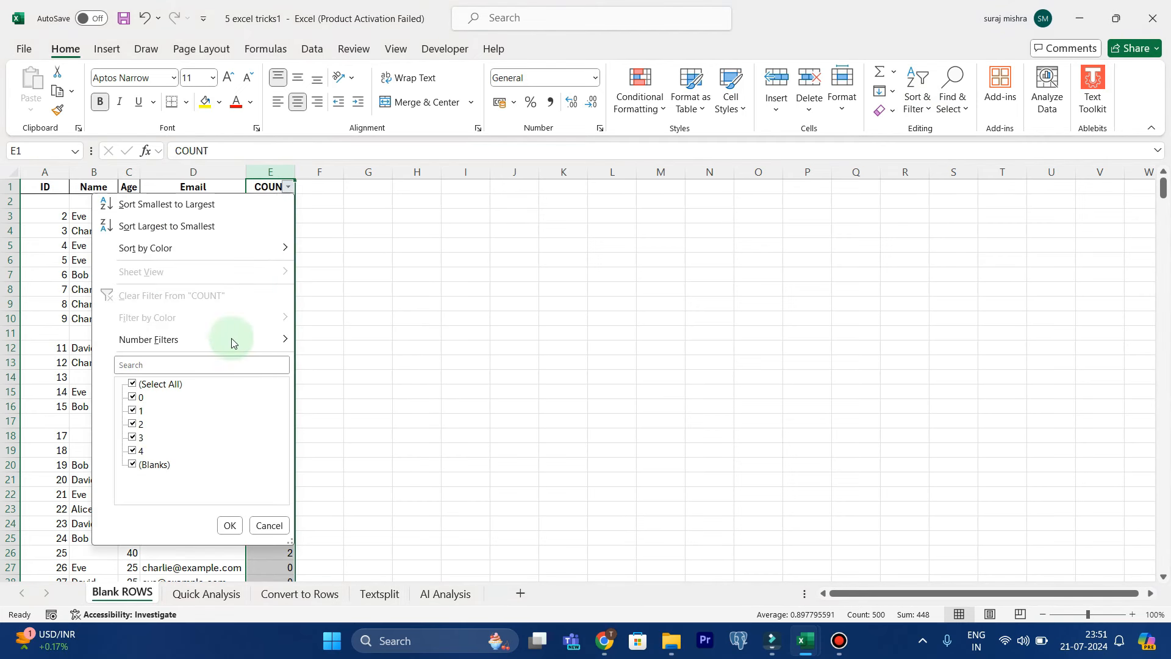
left_click(132, 385)
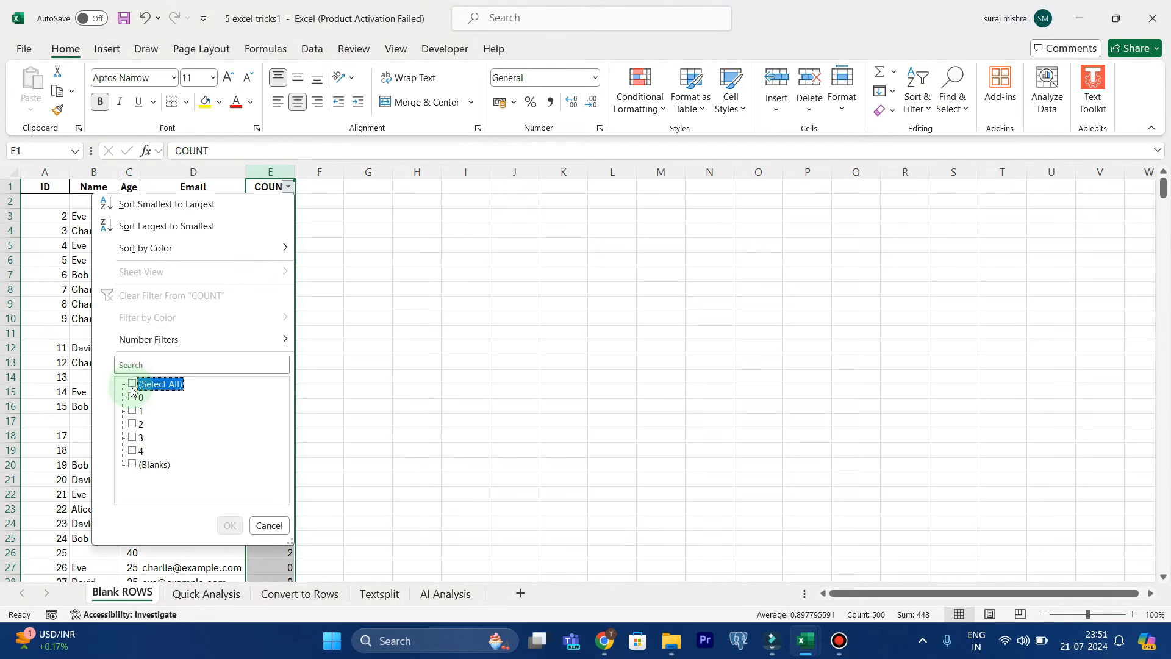
left_click(133, 452)
left_click(229, 526)
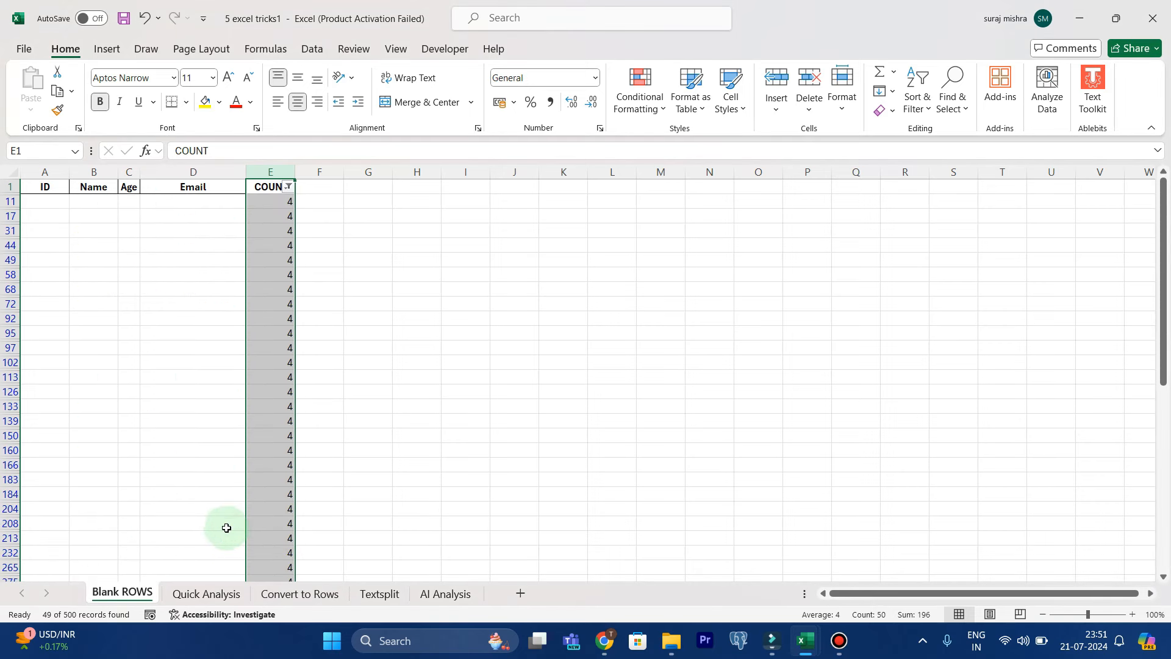
scroll(218, 388, "down", 10)
scroll(218, 388, "down", 3)
scroll(217, 407, "up", 13)
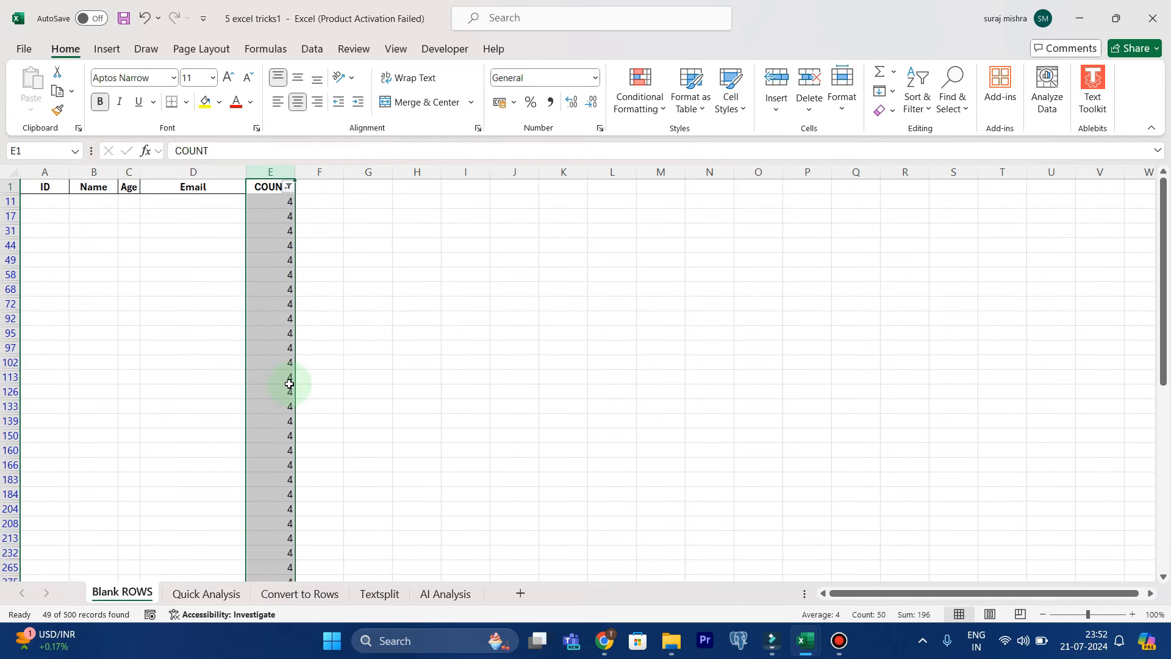
Select all the filtered blank data rows below the header and delete them as entire sheet rows
left_click(324, 336)
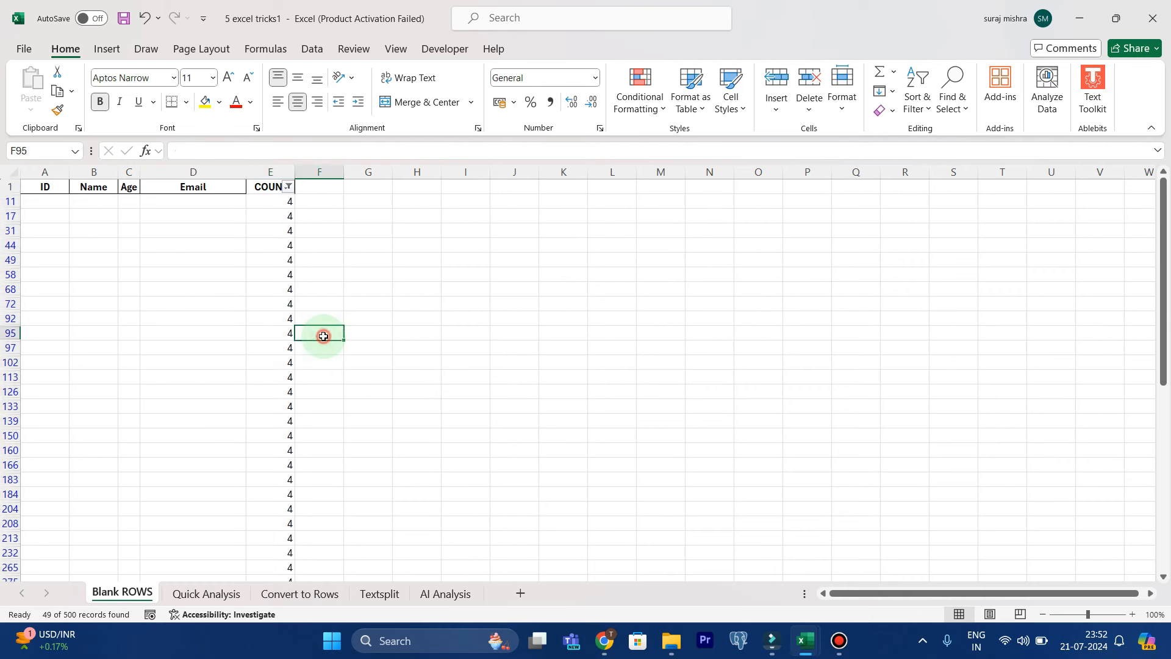
left_click(267, 183)
key("ctrl+shift+Down")
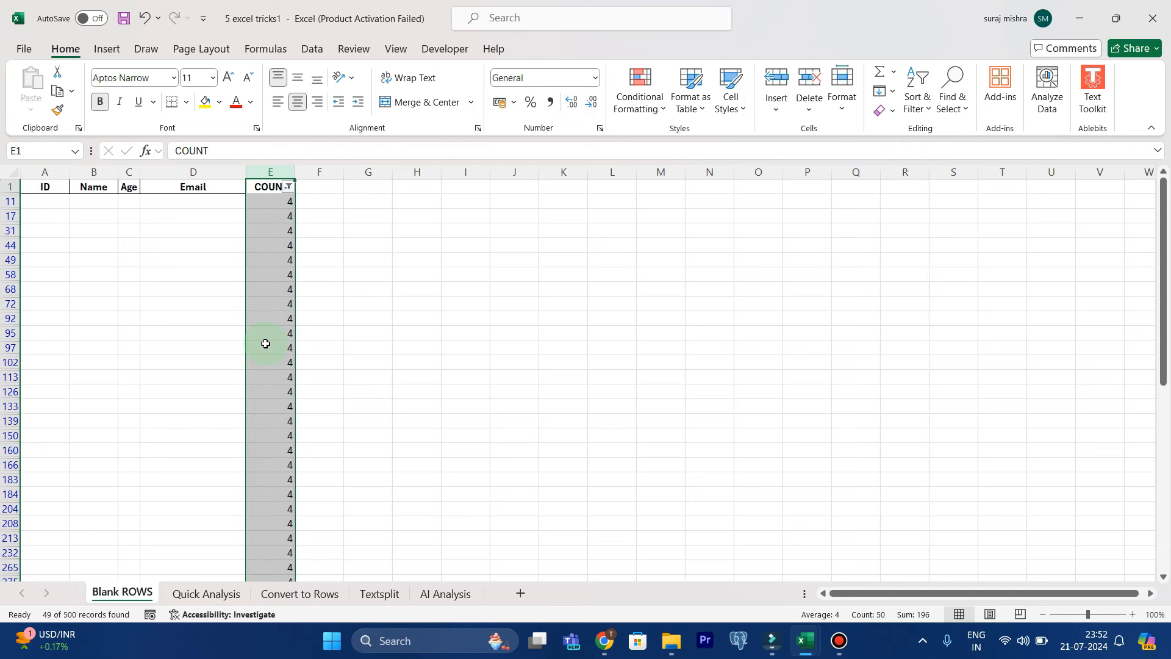
left_click(239, 372)
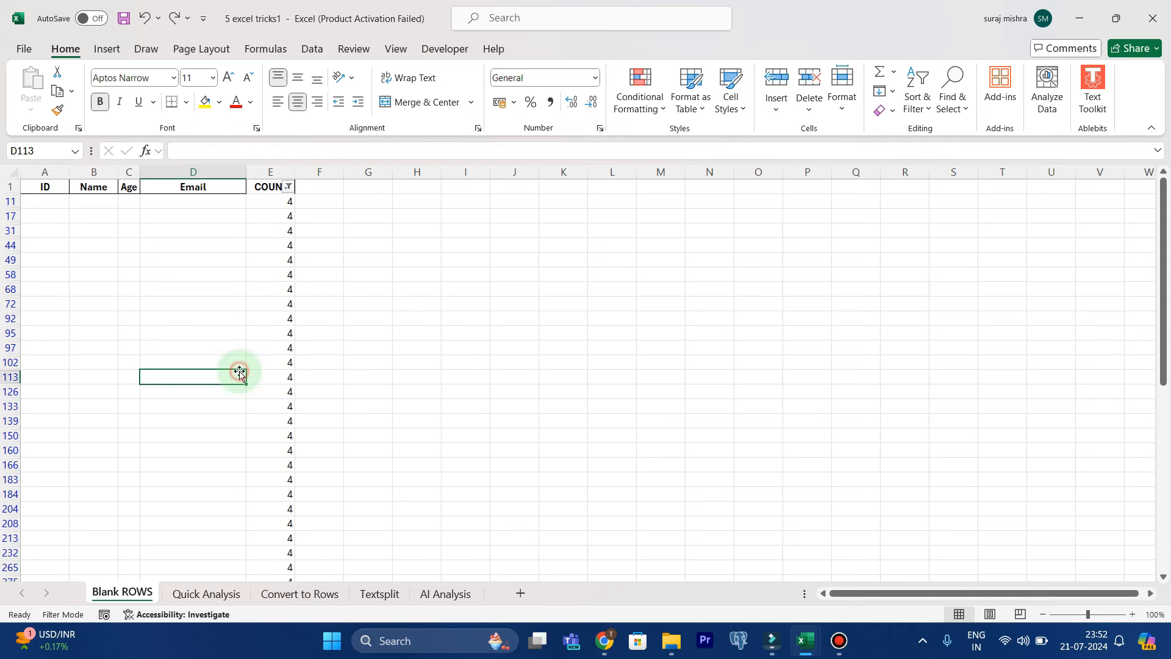
key("ctrl+a")
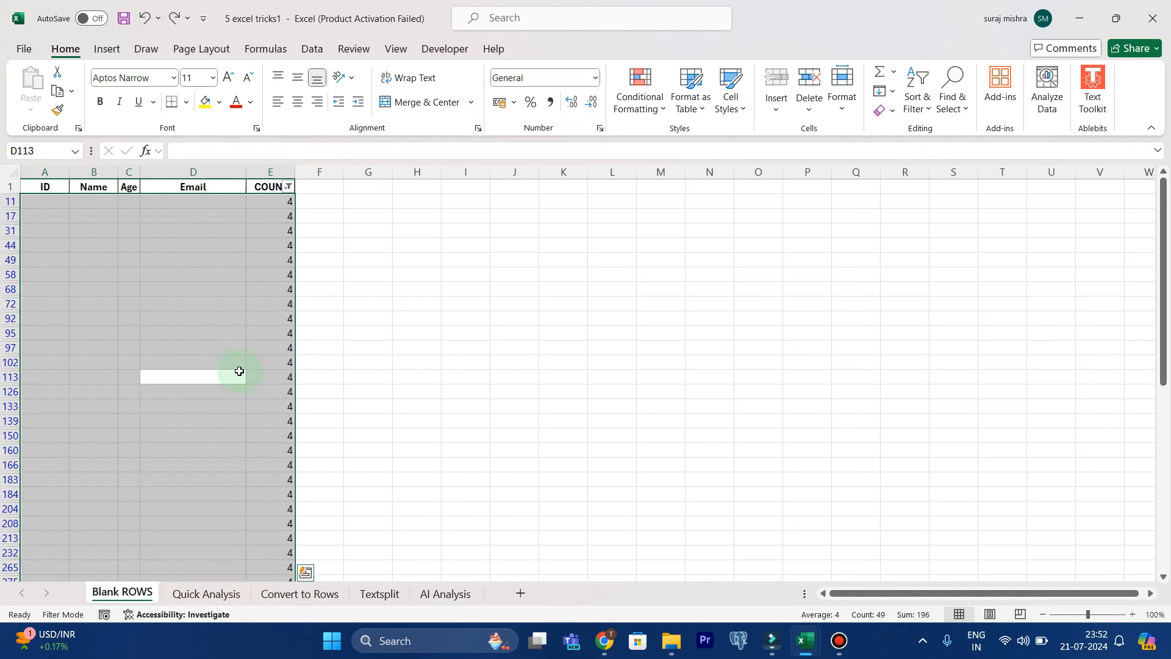
right_click(281, 259)
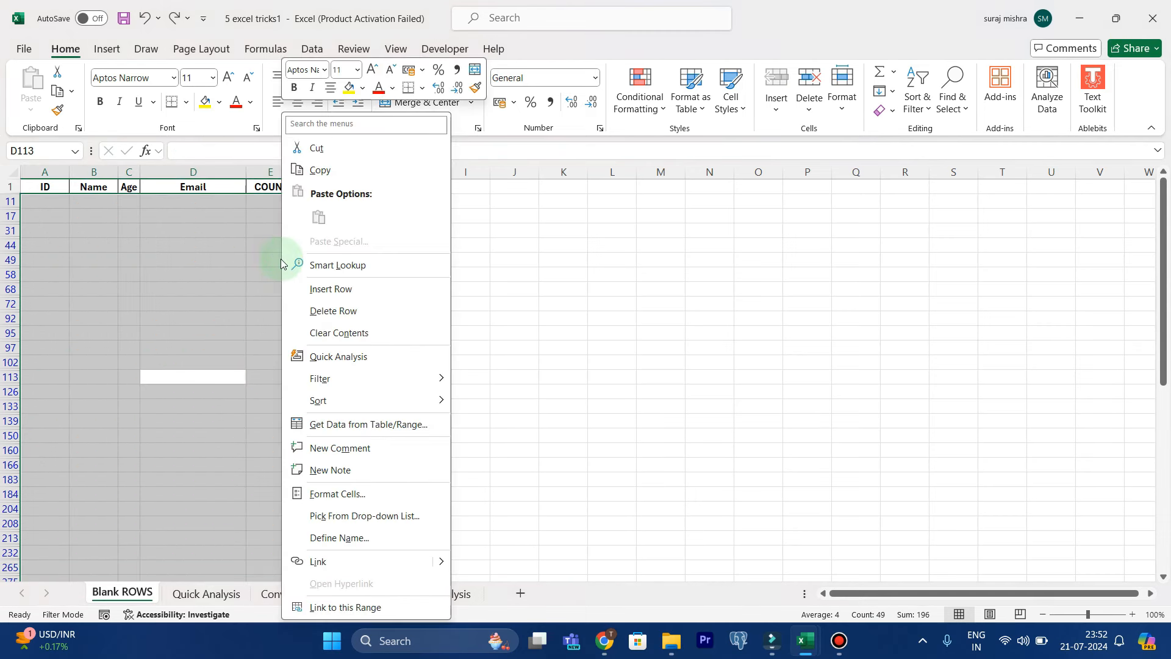
left_click(324, 311)
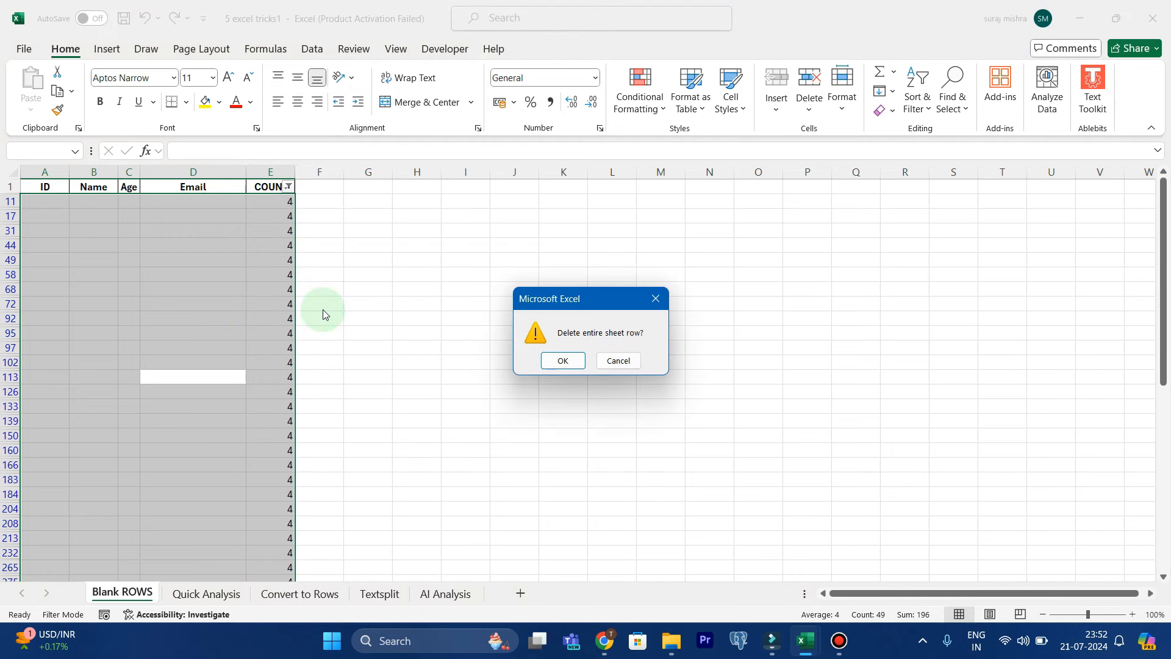
left_click(565, 361)
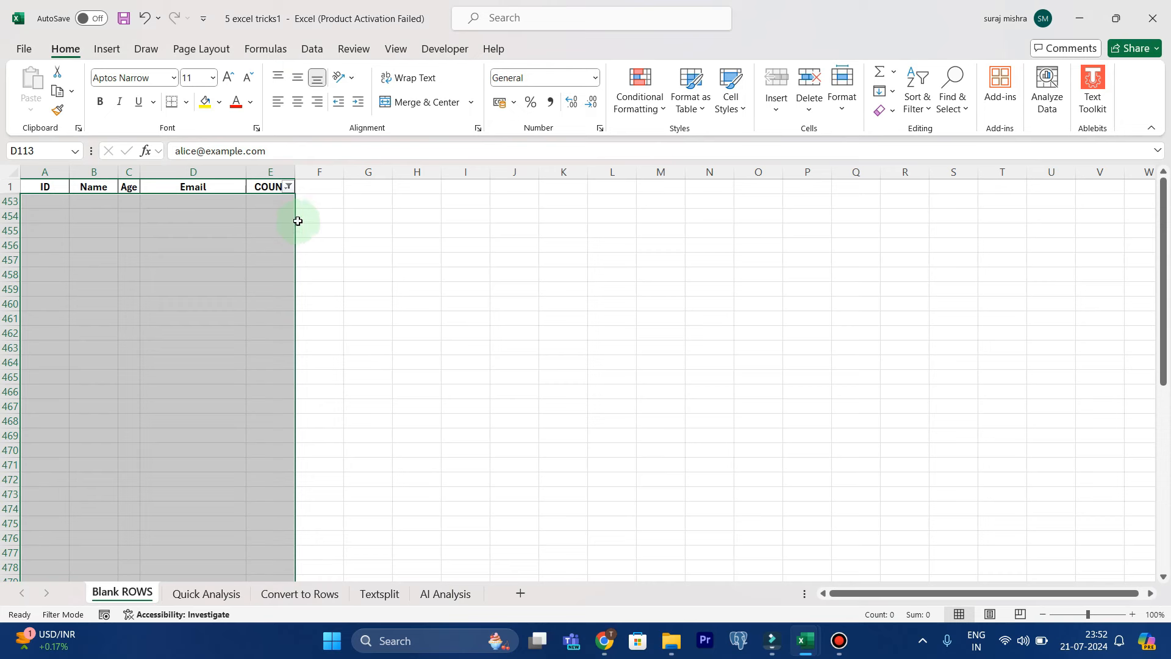
Show all values again in the COUNT filter and check the remaining rows for completely blank ones
left_click(289, 187)
left_click(133, 385)
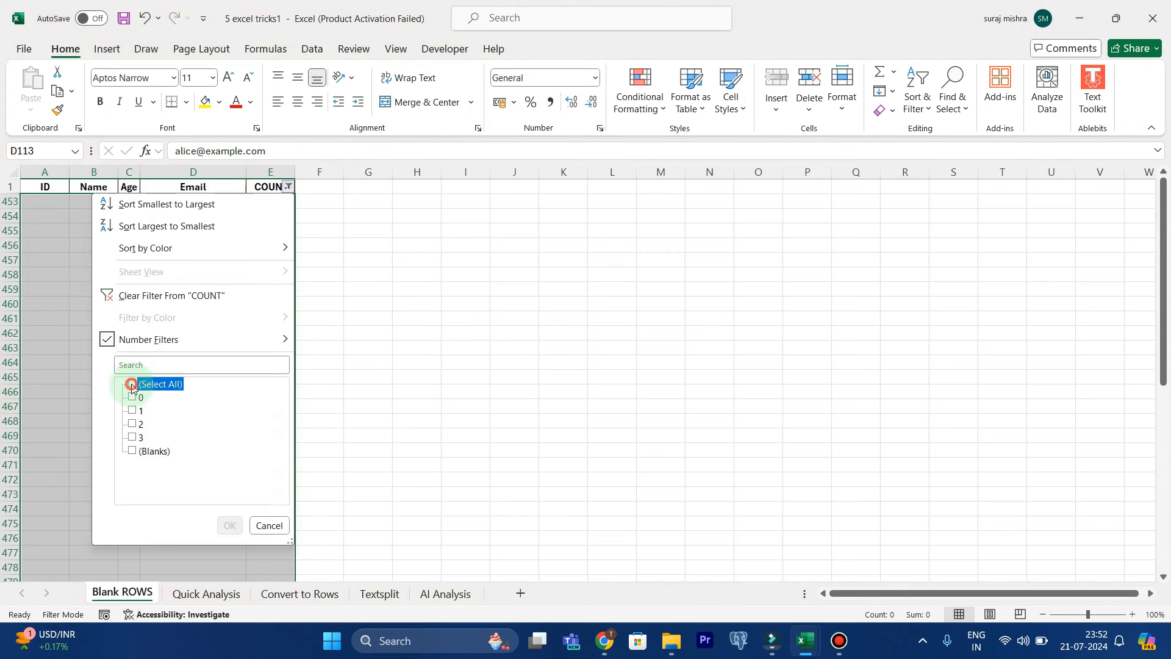
left_click(227, 526)
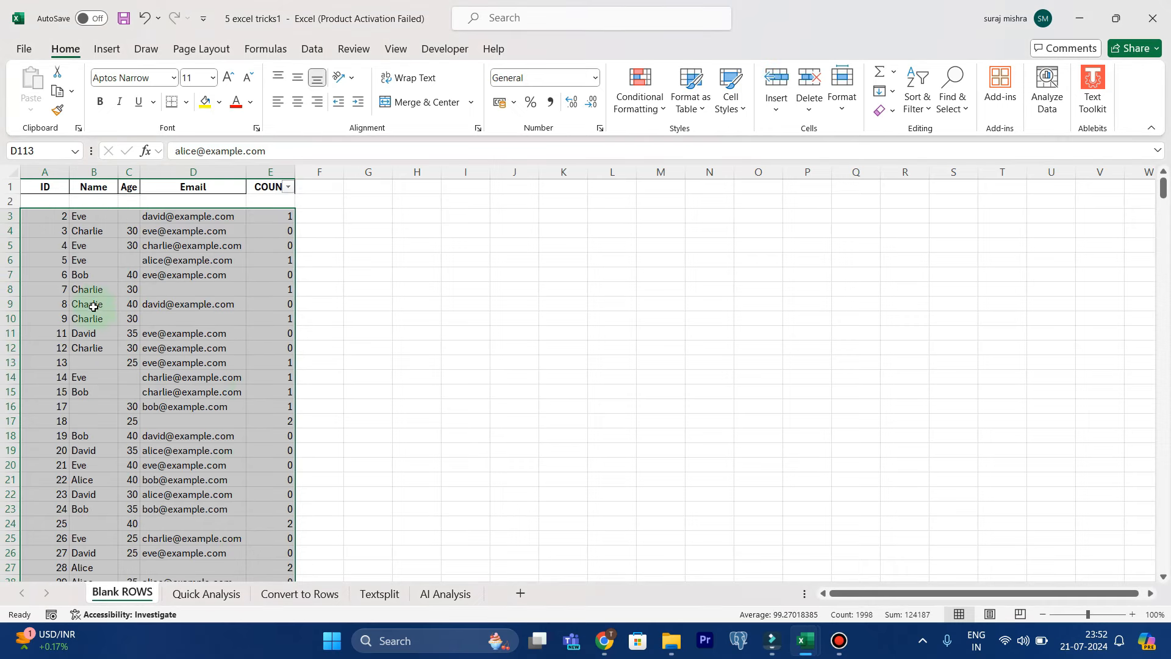
scroll(122, 421, "down", 7)
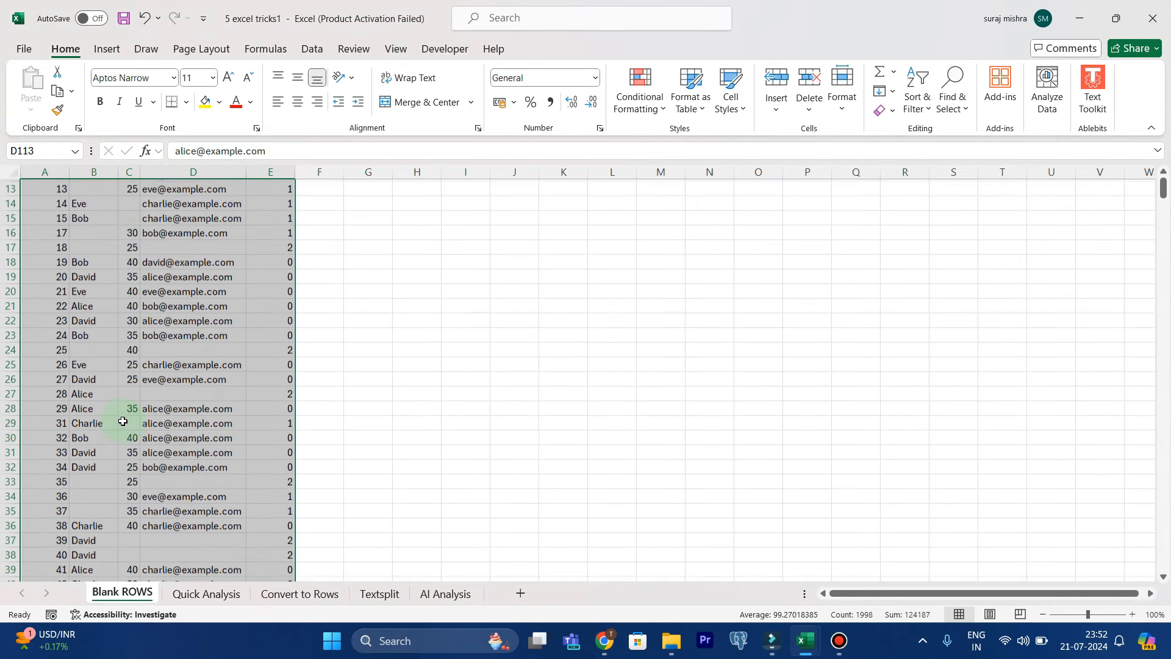
scroll(115, 376, "down", 9)
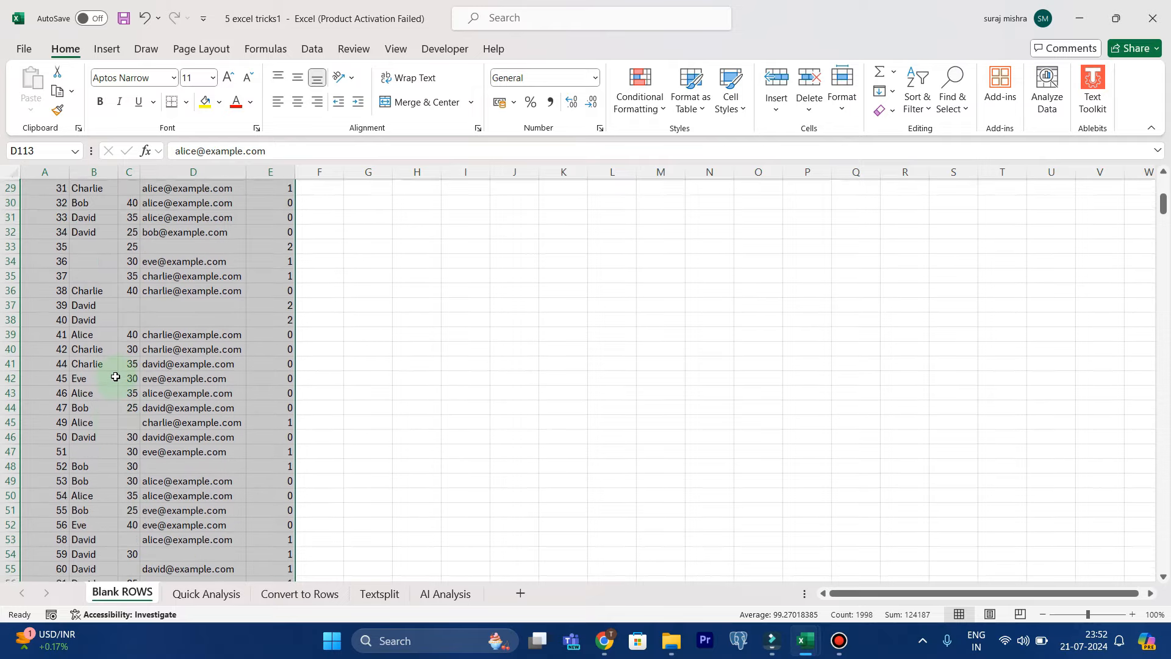
scroll(116, 377, "down", 3)
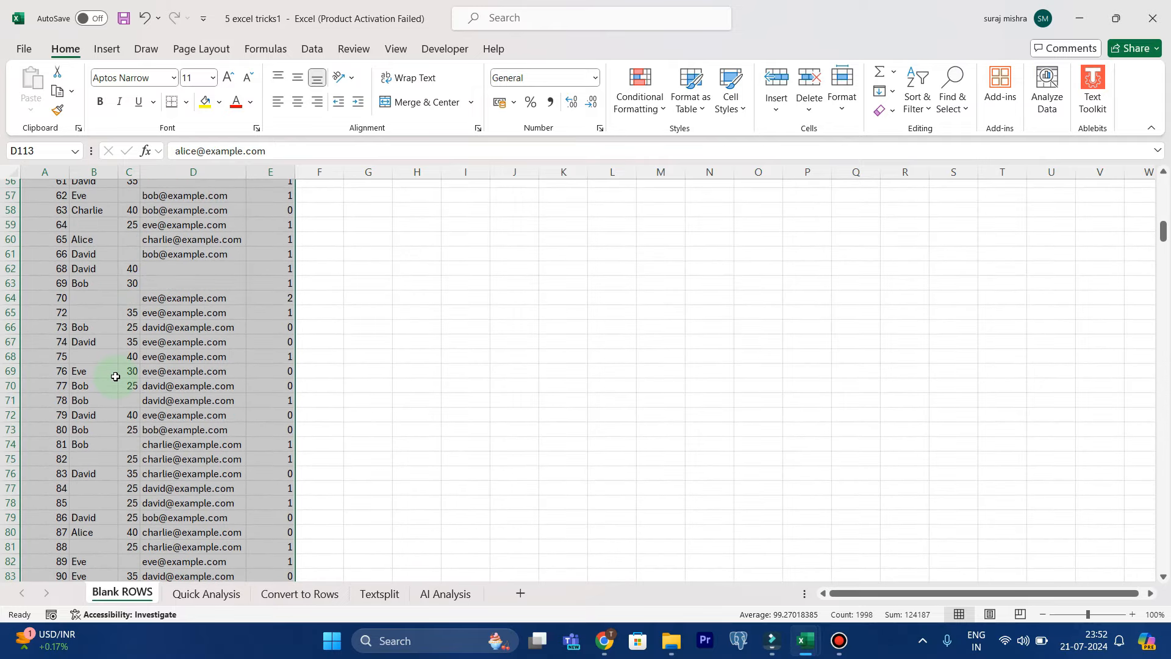
scroll(116, 377, "up", 18)
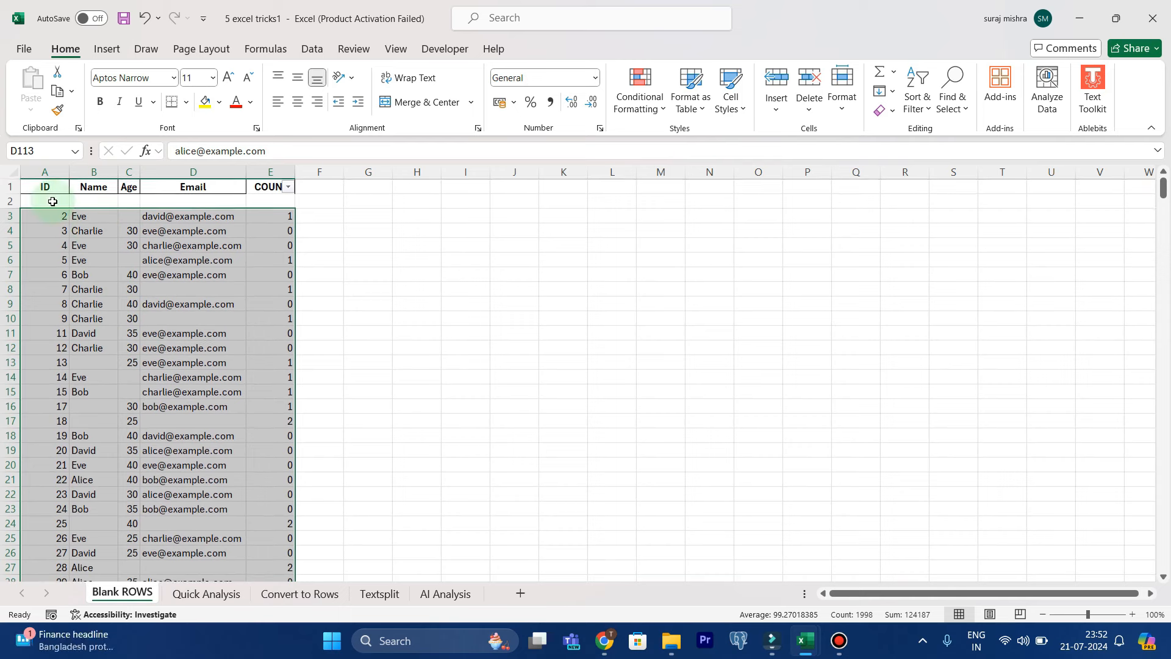
Exclude (Blanks) in the COUNT filter to hide the empty row 2 below the header
left_click(53, 201)
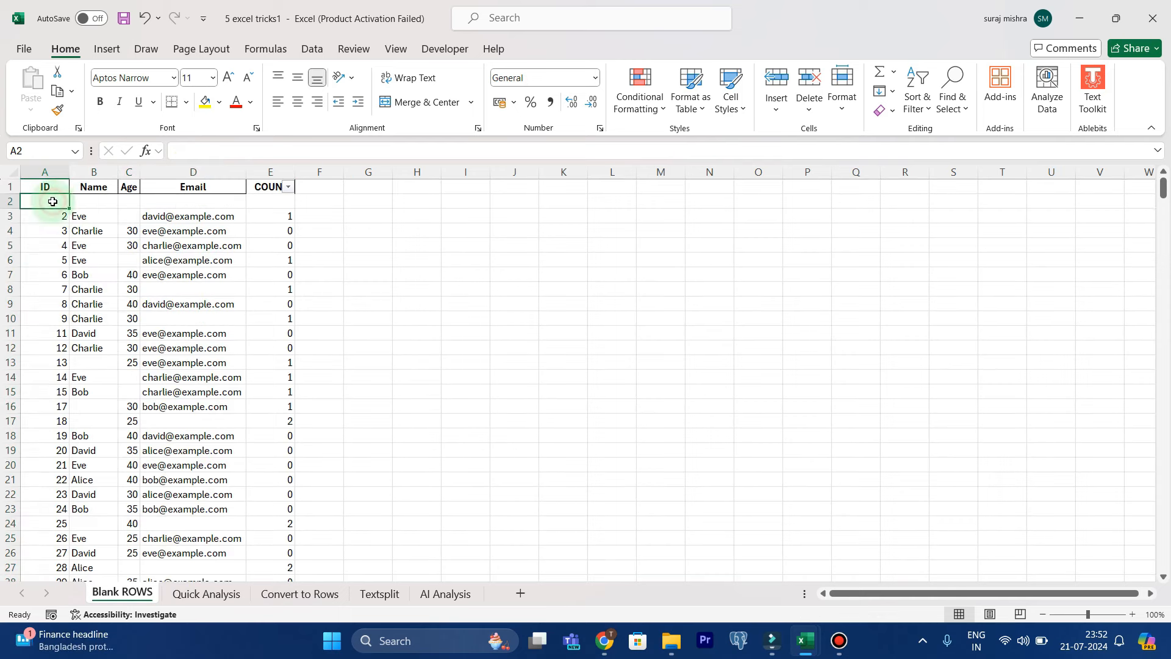
left_click(290, 189)
left_click(133, 451)
left_click(227, 526)
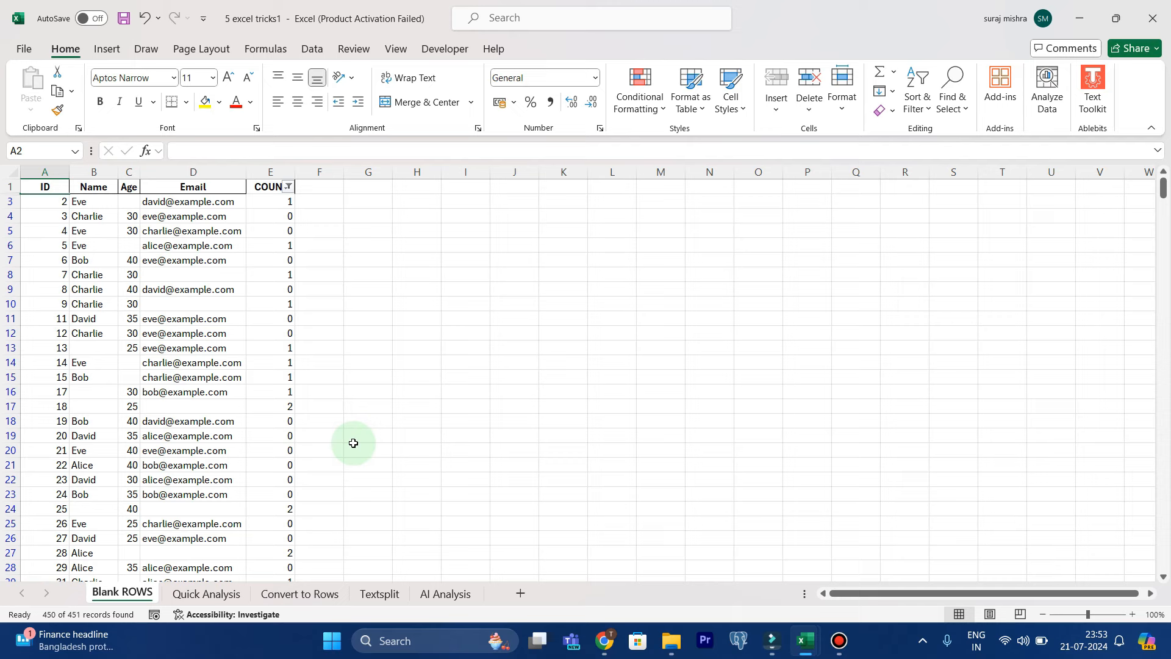
Switch to the Quick Analysis sheet and delete column N with the old sparklines
left_click(203, 595)
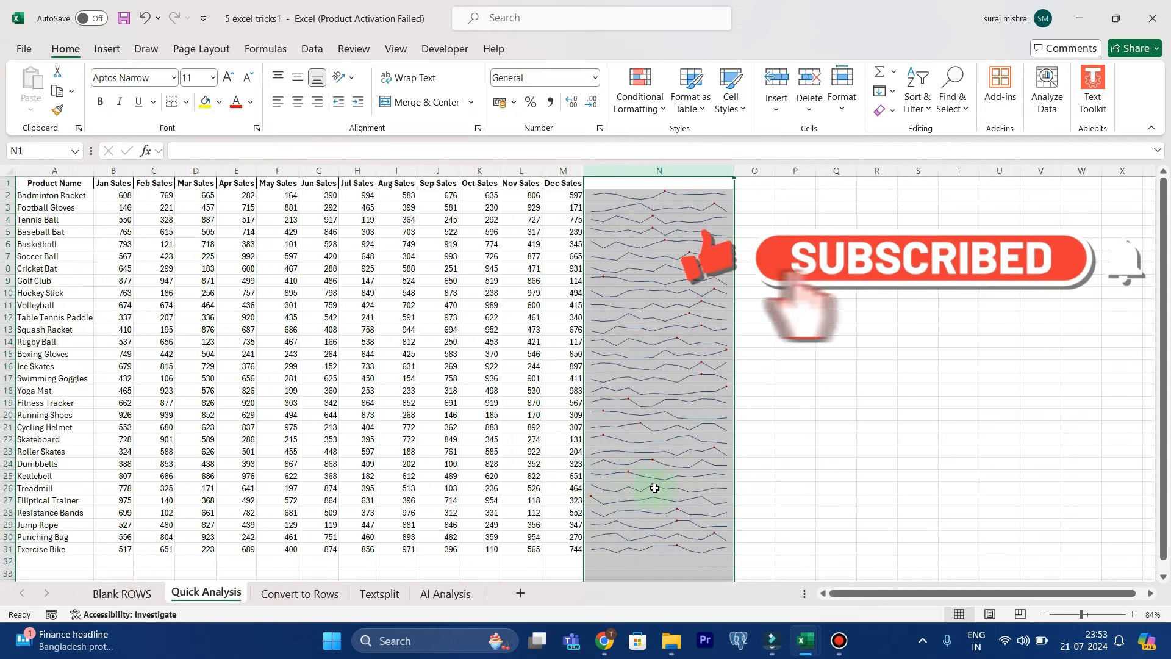
right_click(631, 169)
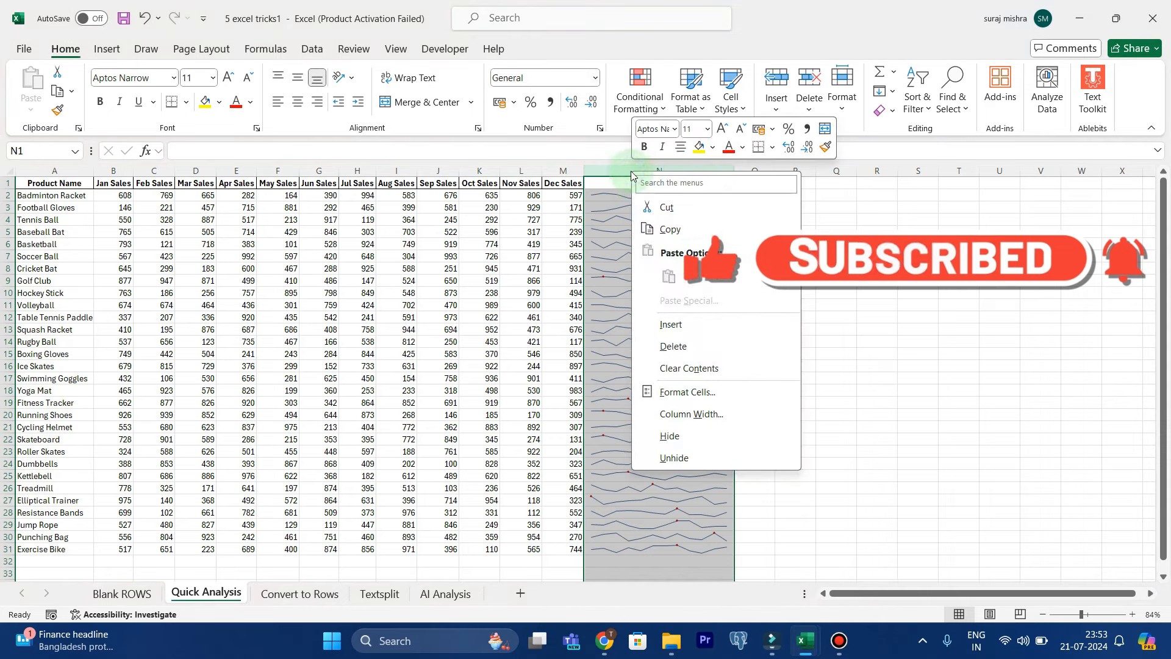
left_click(667, 336)
left_click(754, 315)
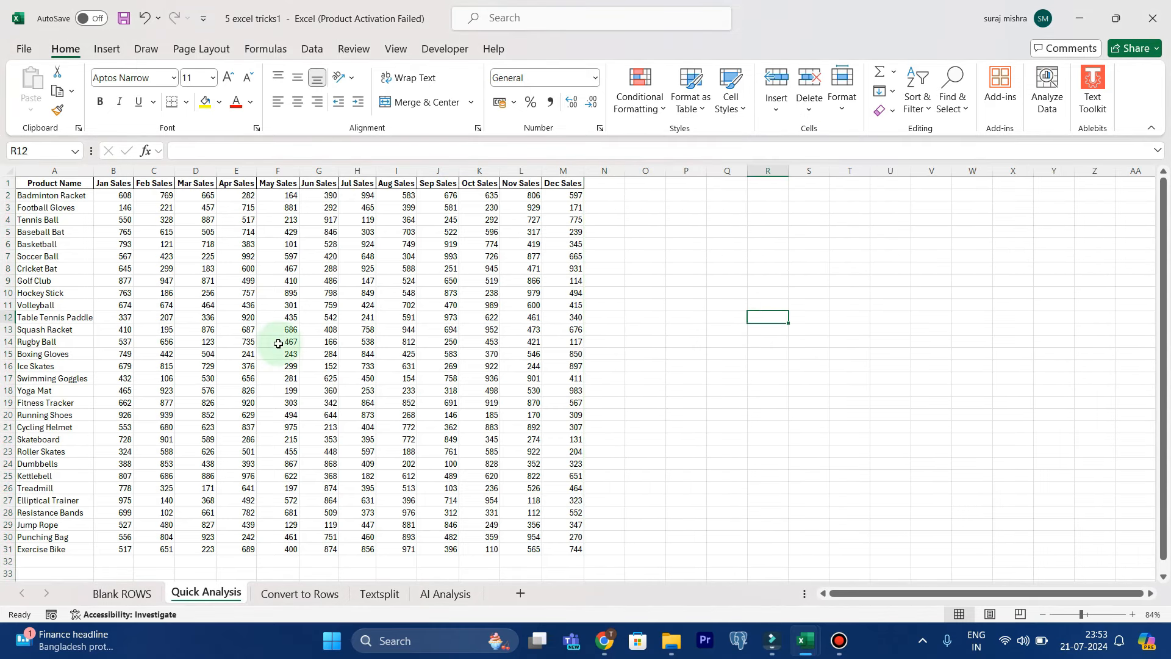
Select the whole sales table and preview its Quick Analysis options for formatting, charts, totals and tables
left_click(291, 391)
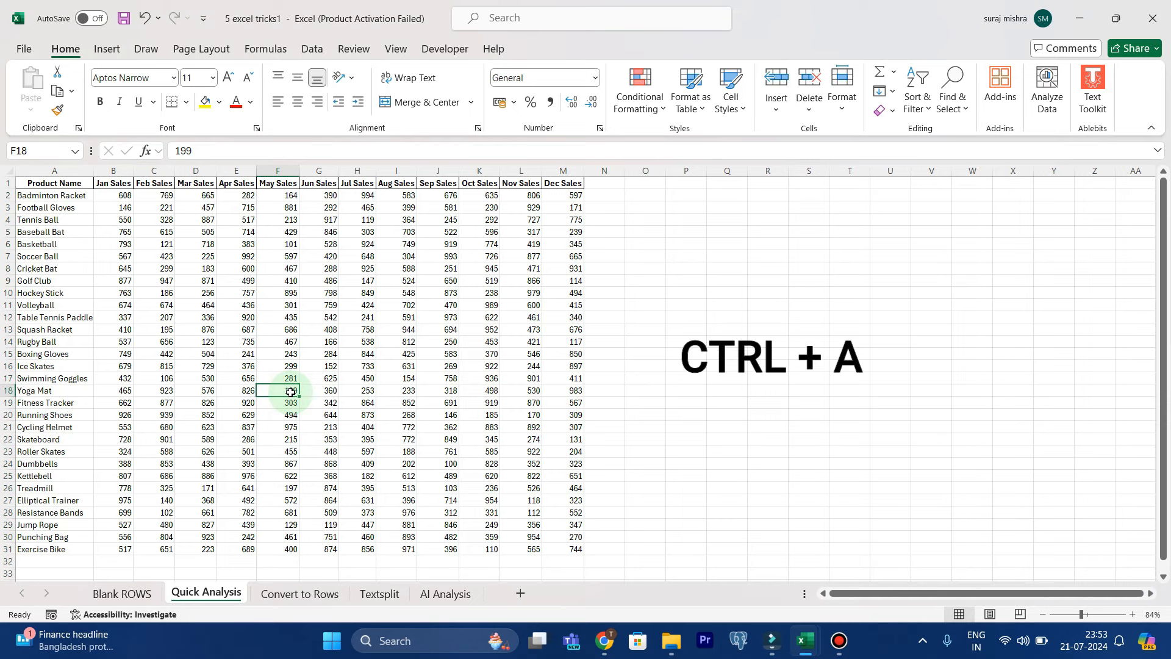
key("ctrl+a")
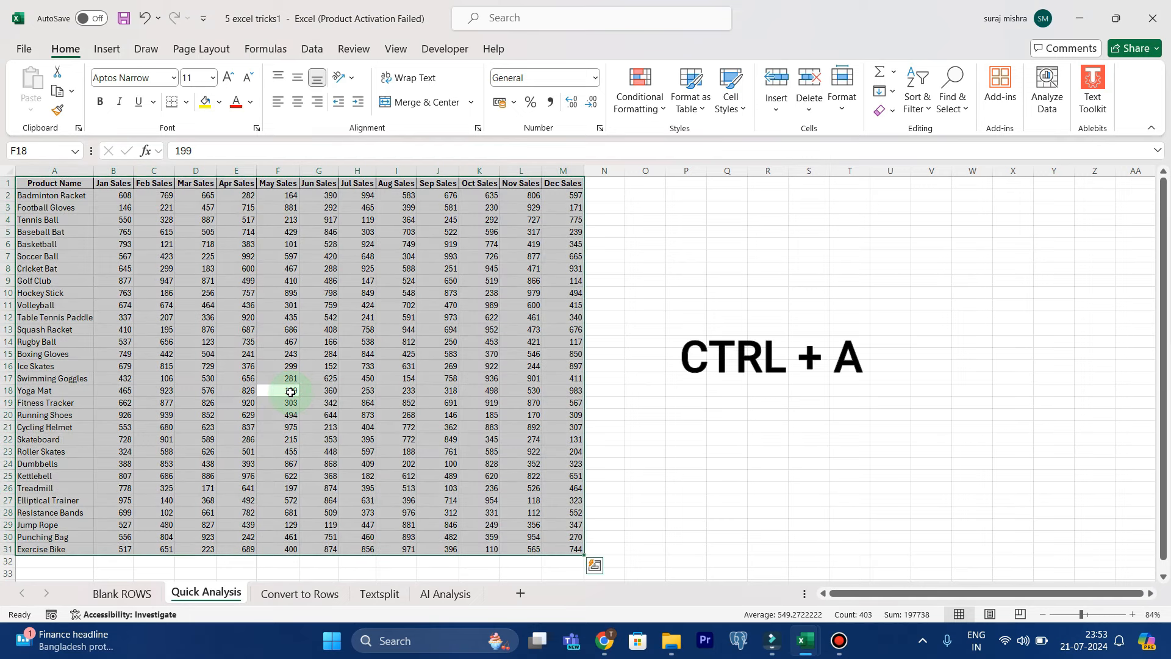
key("ctrl+q")
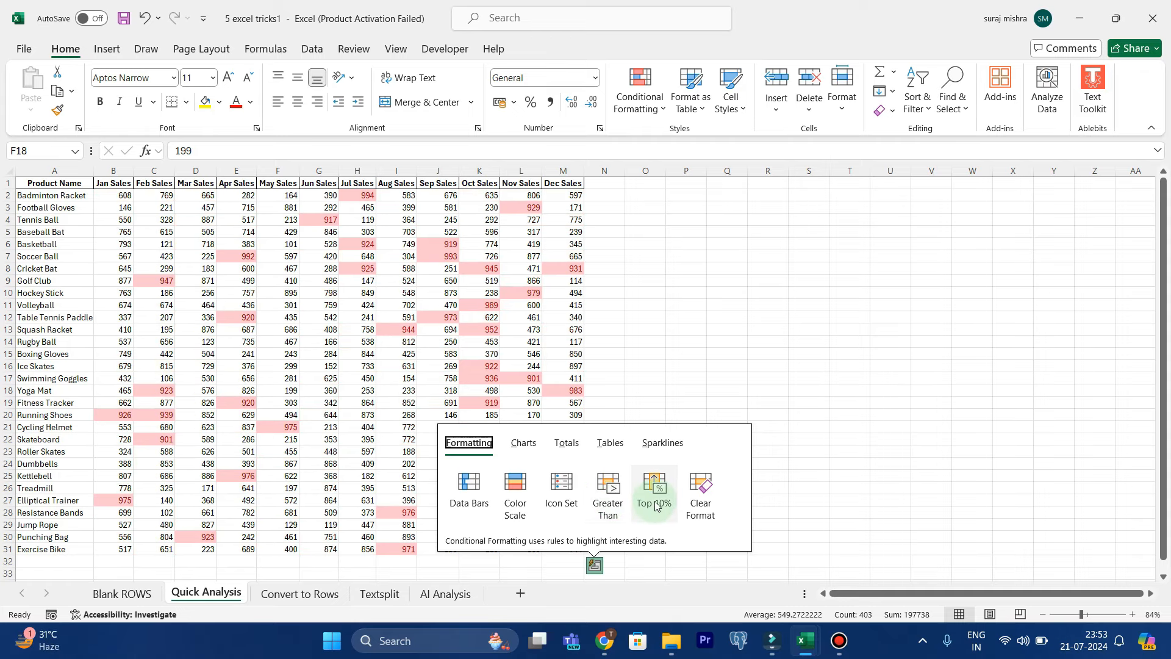
left_click(523, 444)
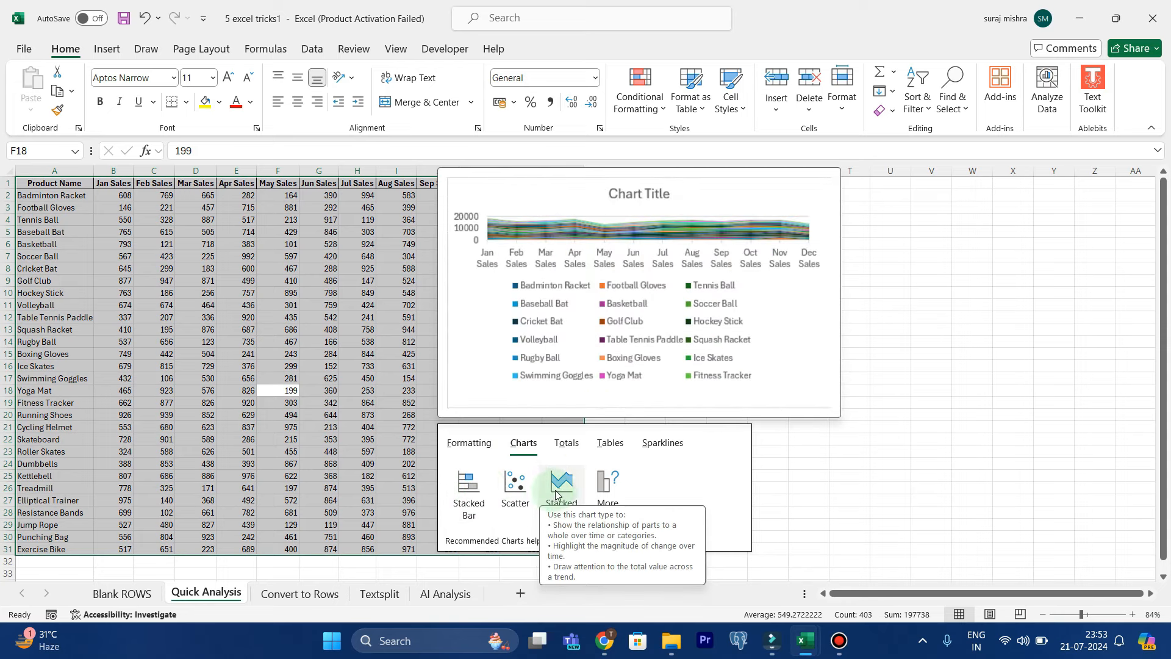
left_click(567, 443)
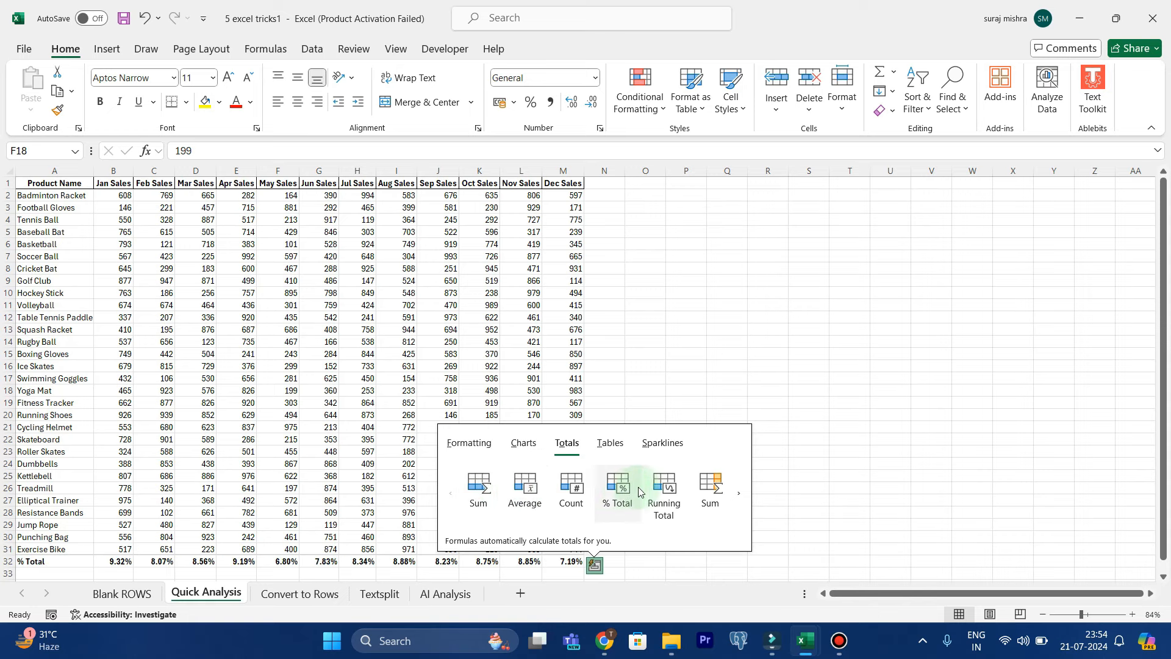
left_click(611, 442)
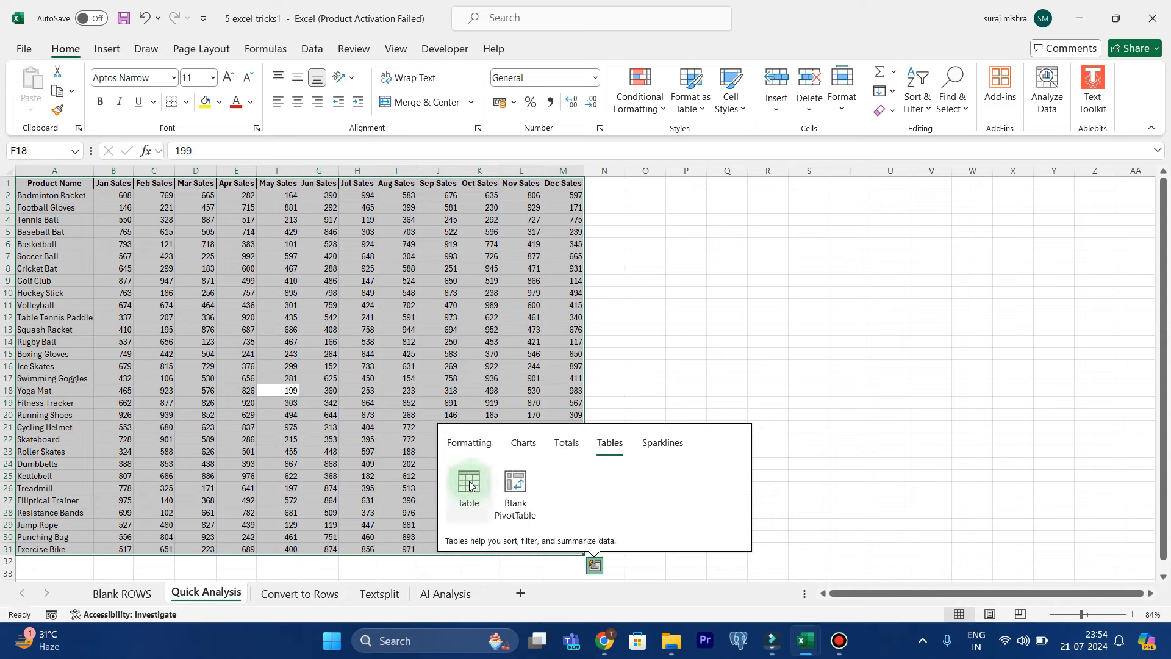
Insert Line sparklines for each product in column N through Quick Analysis, and widen that column
left_click(662, 443)
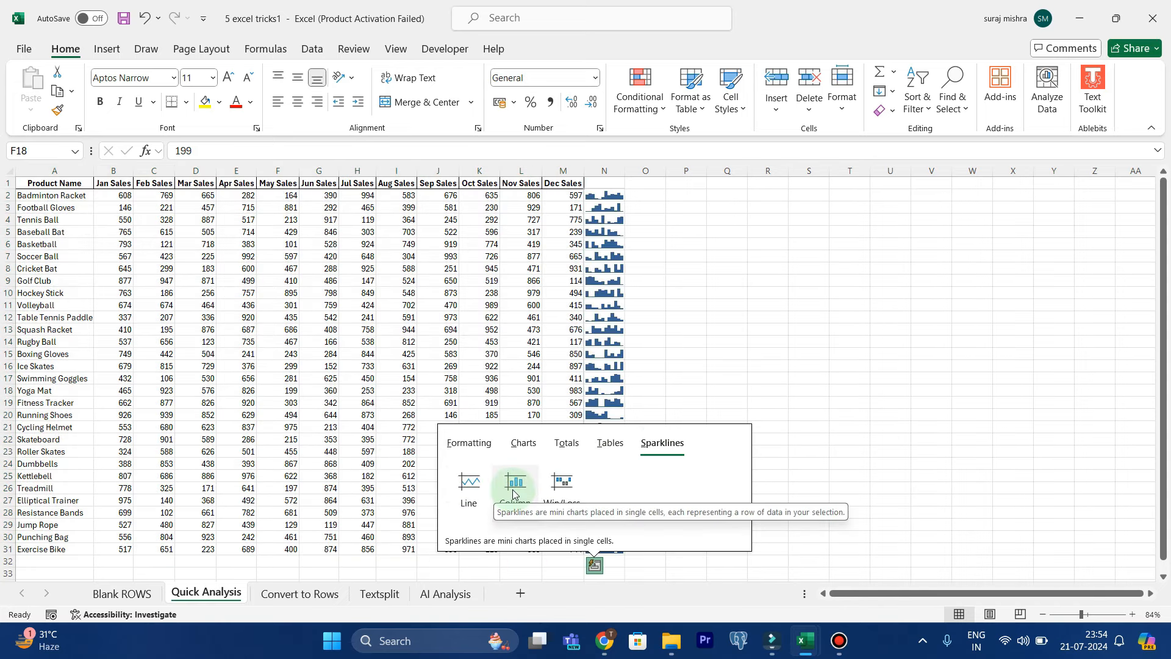
left_click(479, 491)
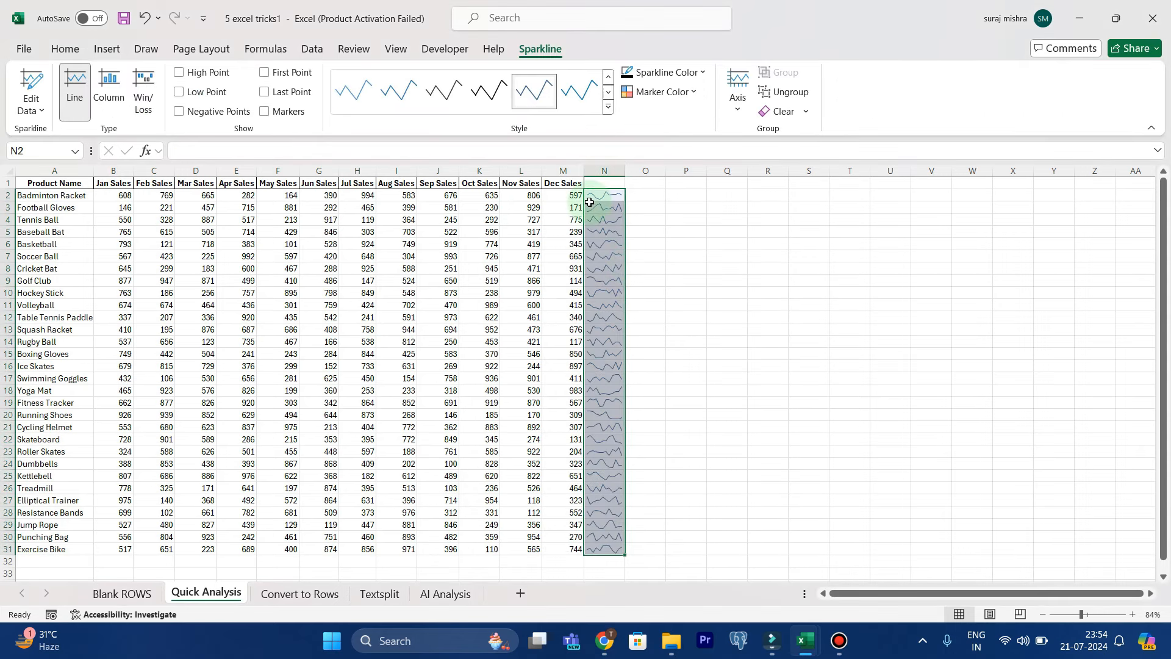
left_click_drag(624, 170, 718, 170)
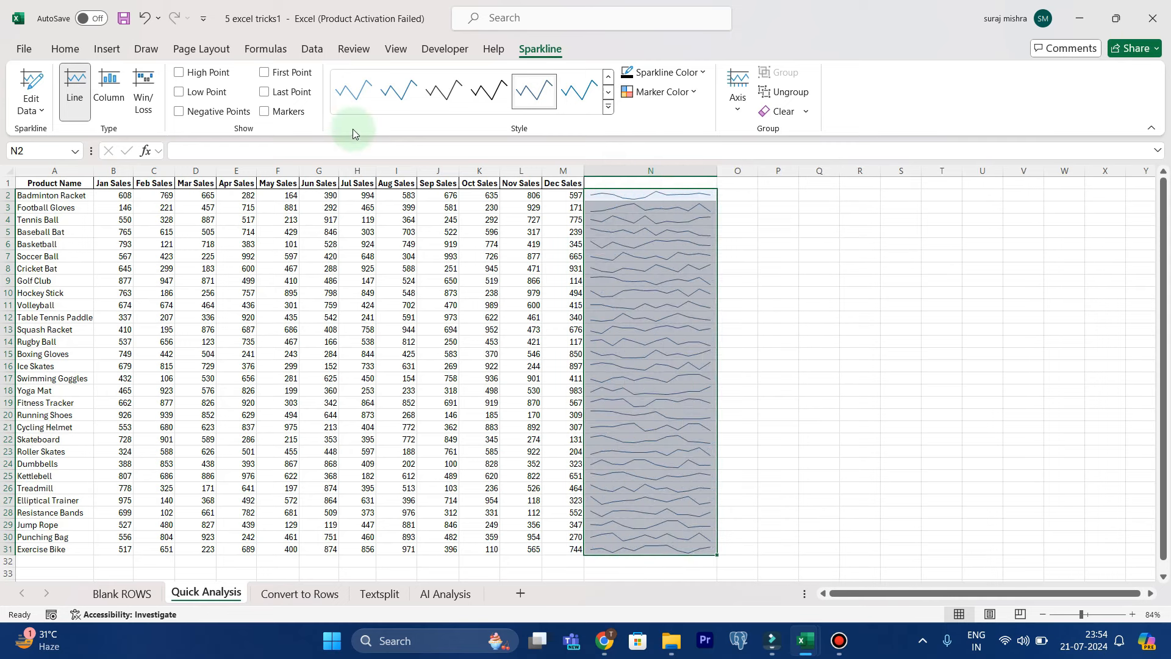
Mark the High Point on all the line sparklines in column N
left_click(179, 72)
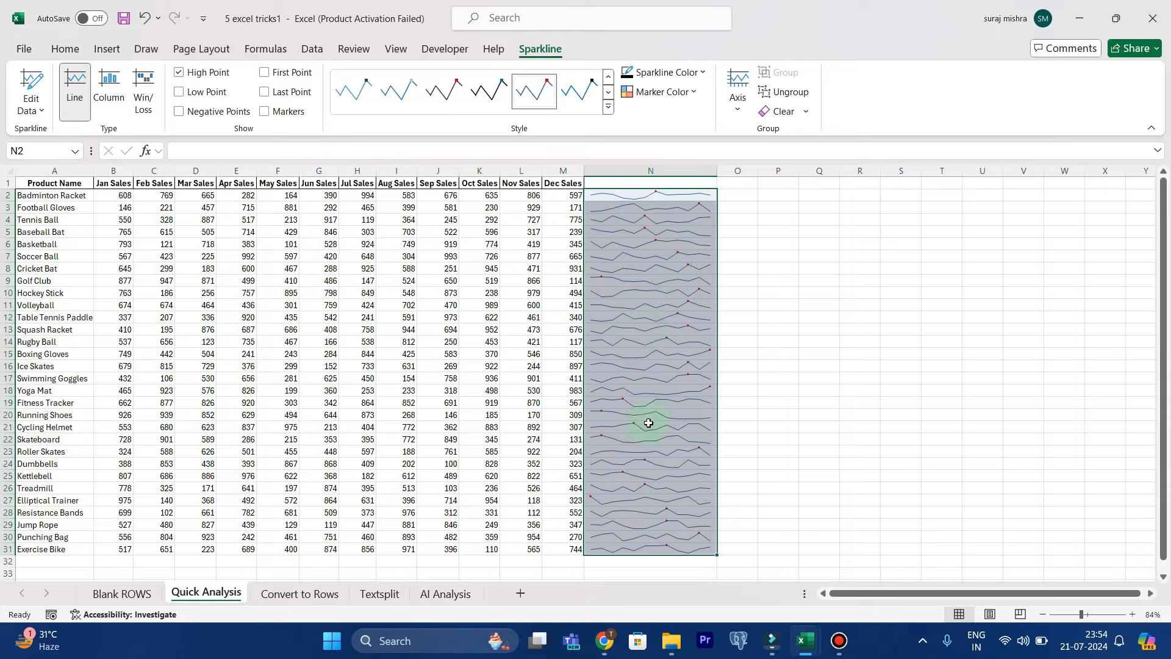
scroll(649, 422, "down", 6)
scroll(649, 421, "up", 6)
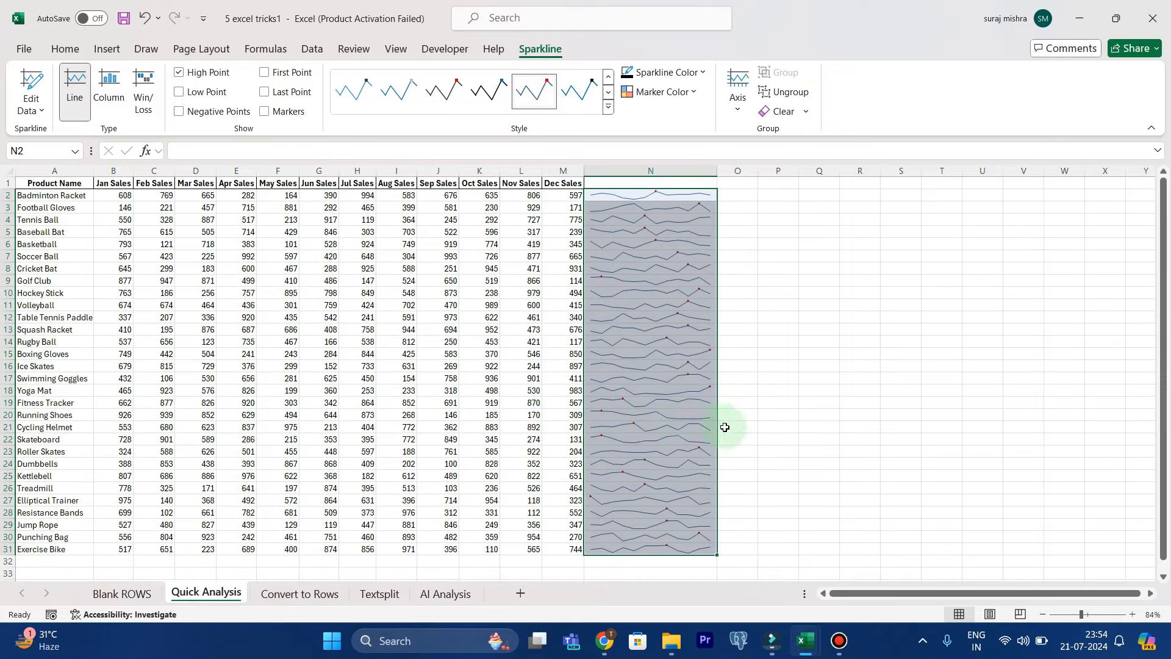
Switch to the Convert to Rows sheet and review the Date and Total Sales columns of its table
left_click(760, 429)
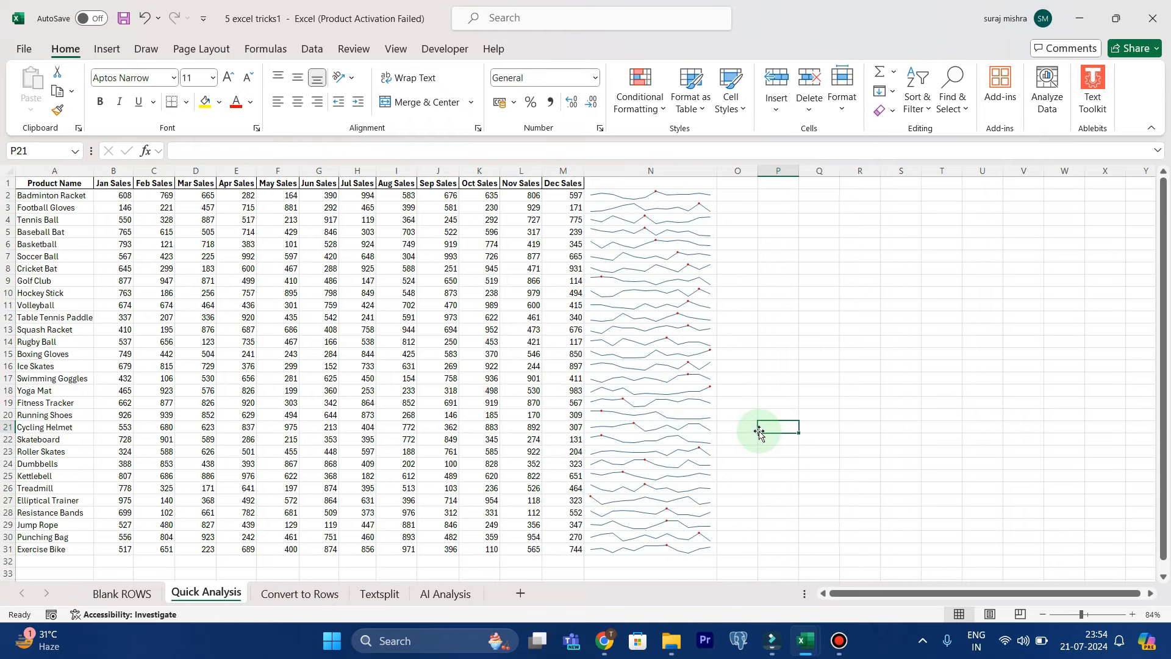
left_click(323, 594)
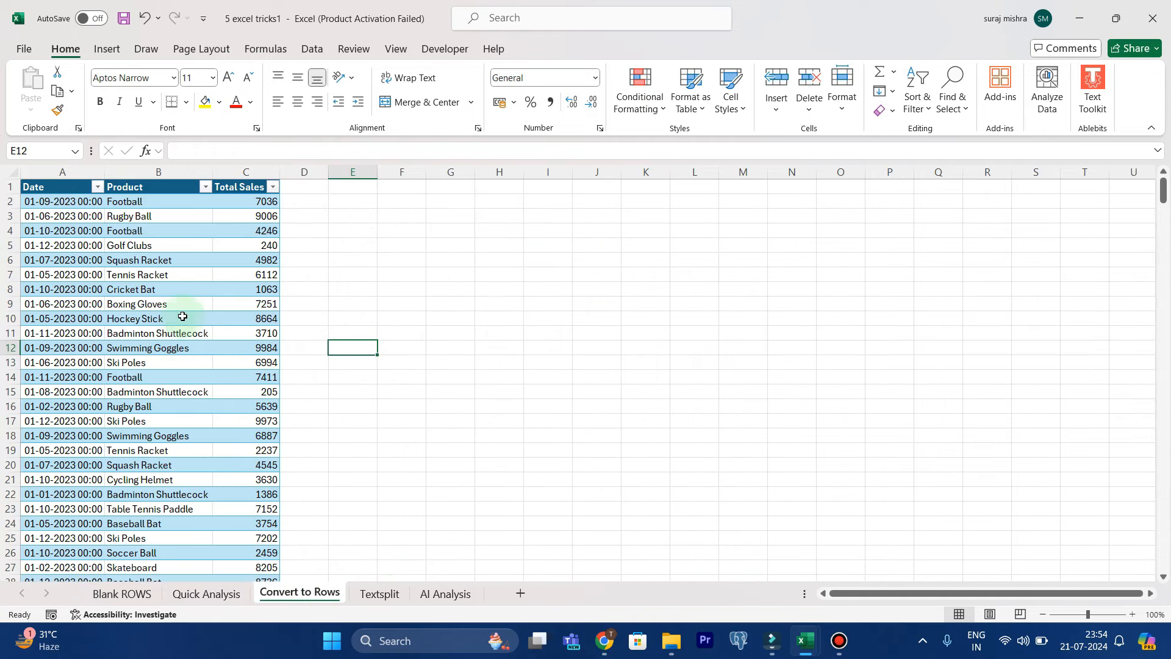
left_click(55, 172)
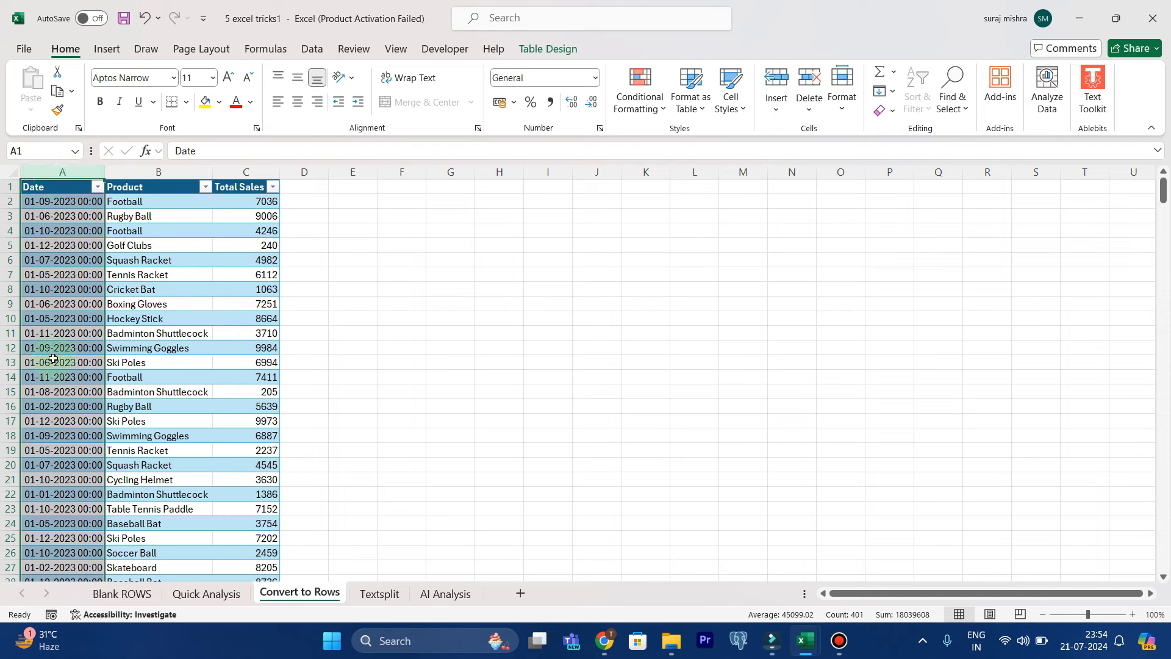
scroll(53, 358, "down", 2)
scroll(53, 359, "up", 2)
left_click(257, 172)
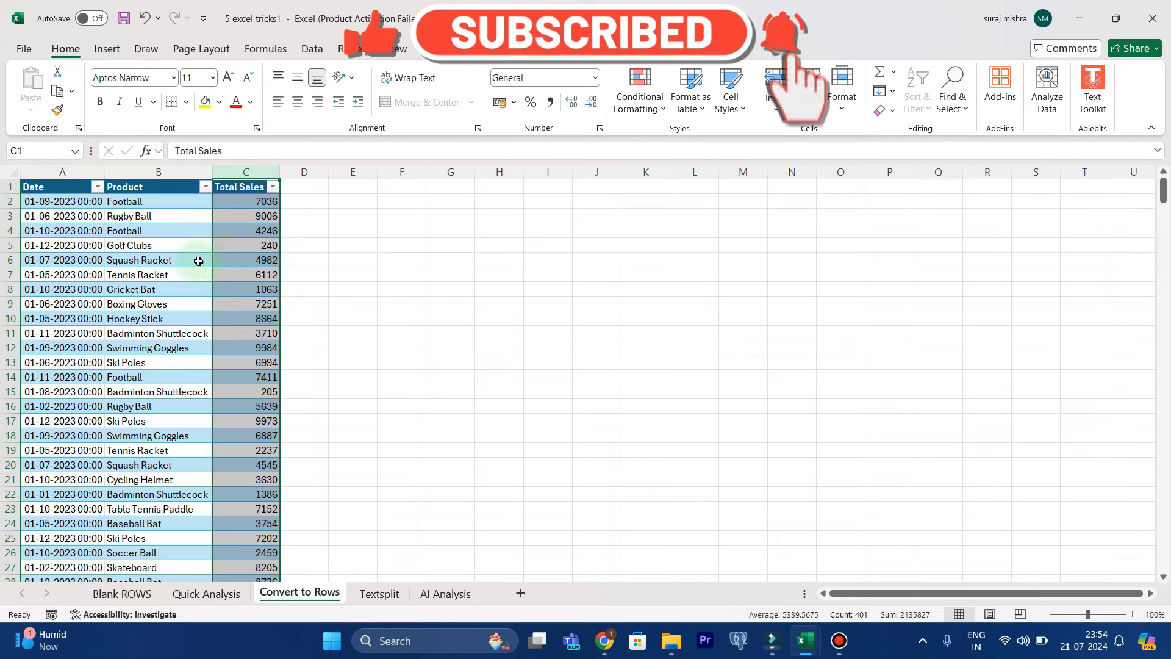
Load the Date, Product and Total Sales table into the Power Query Editor as a new query
left_click(160, 376)
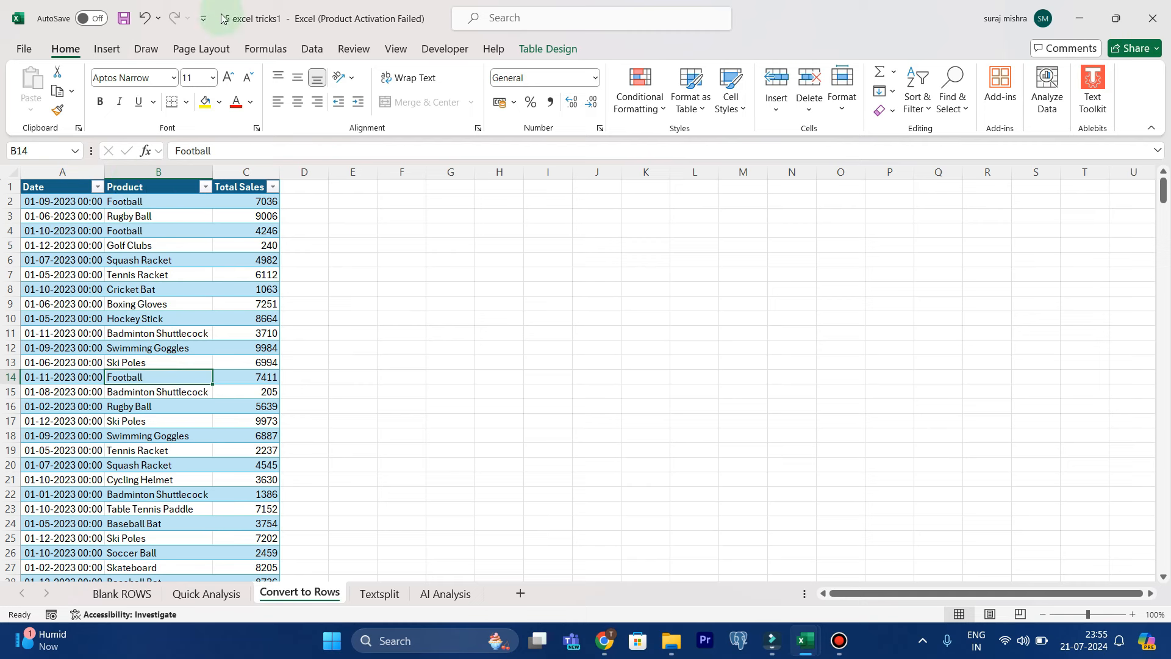
left_click(310, 49)
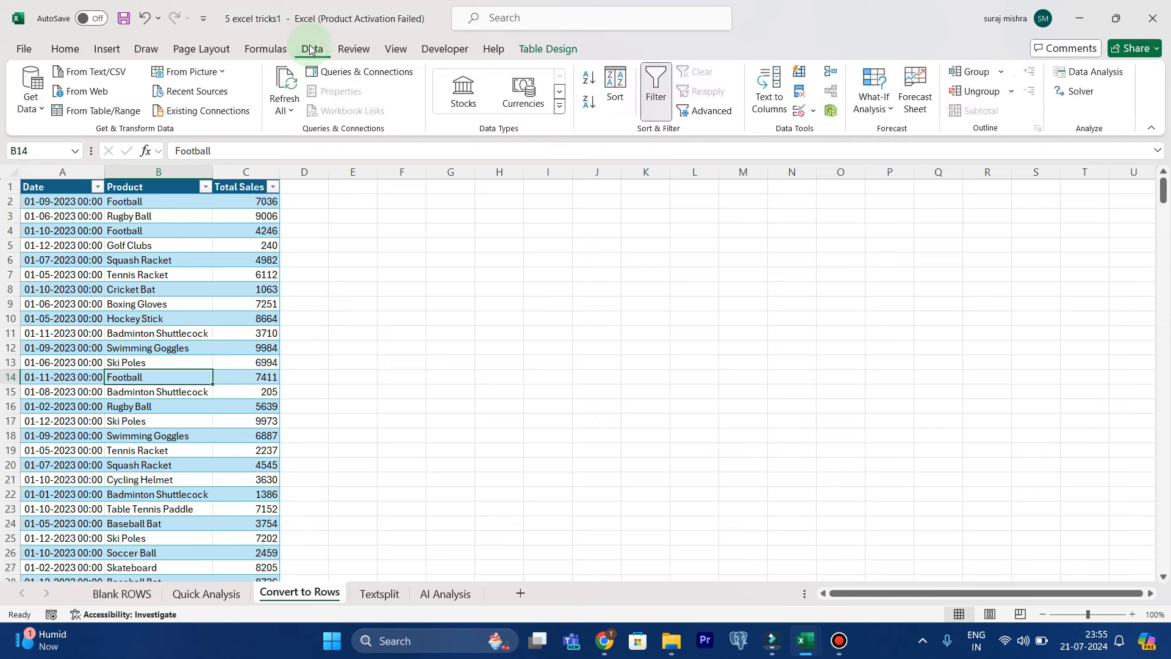
left_click(79, 117)
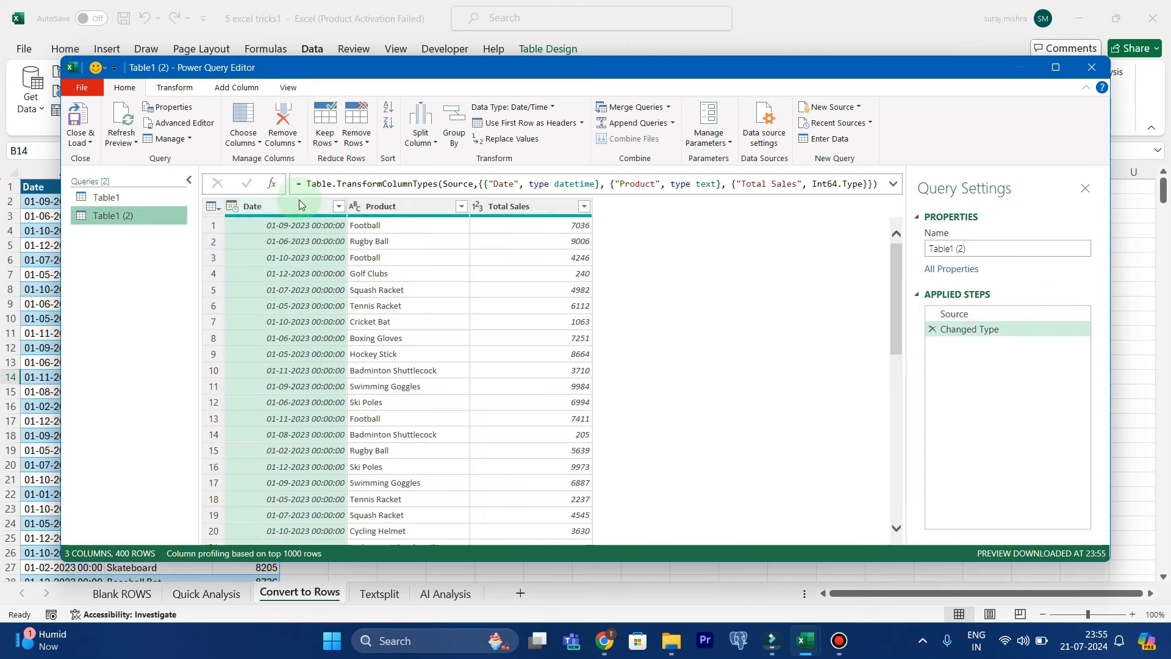
Add a Name of Month column derived from the Date column, and remove the original Date column
left_click(299, 205)
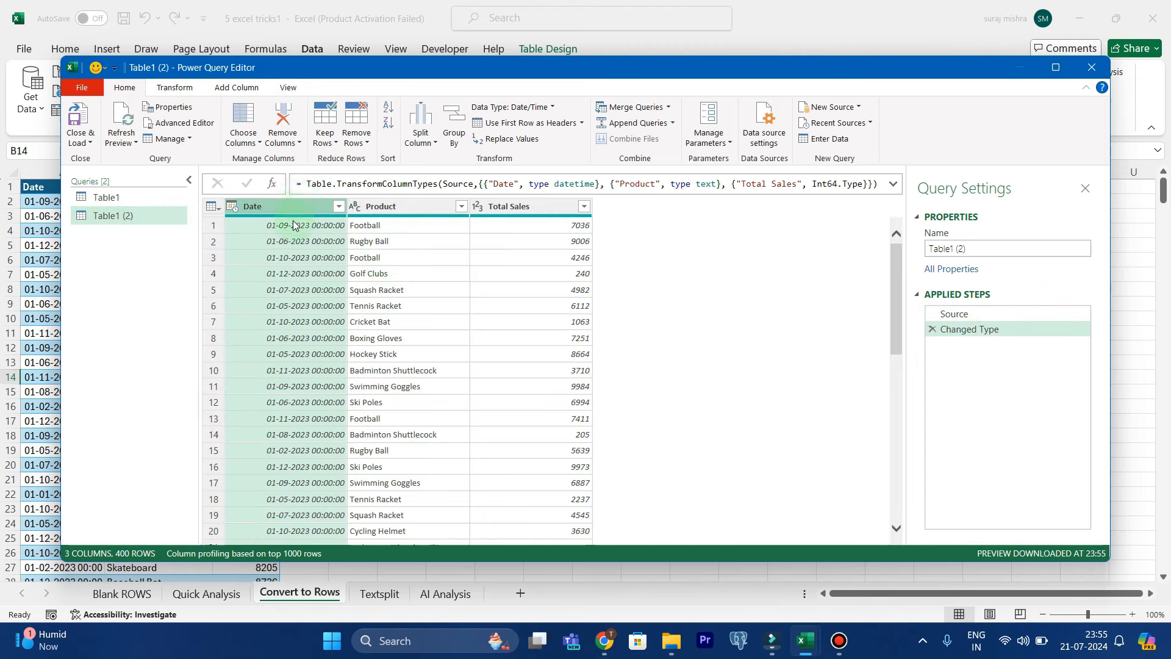
mouse_move(287, 211)
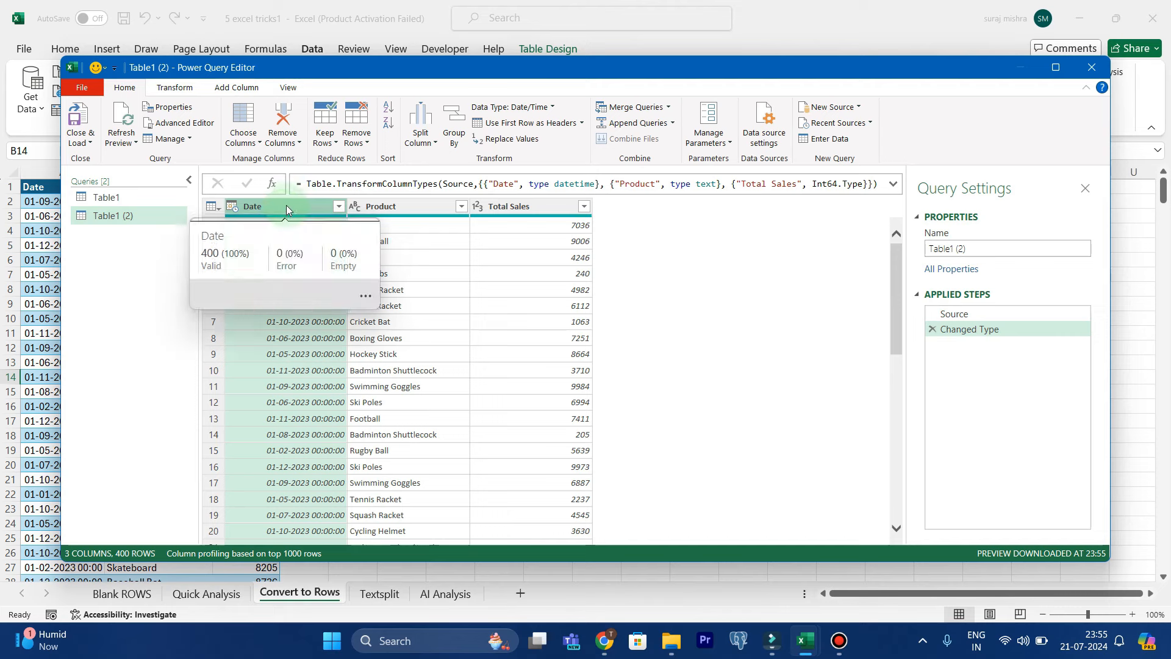
left_click(246, 85)
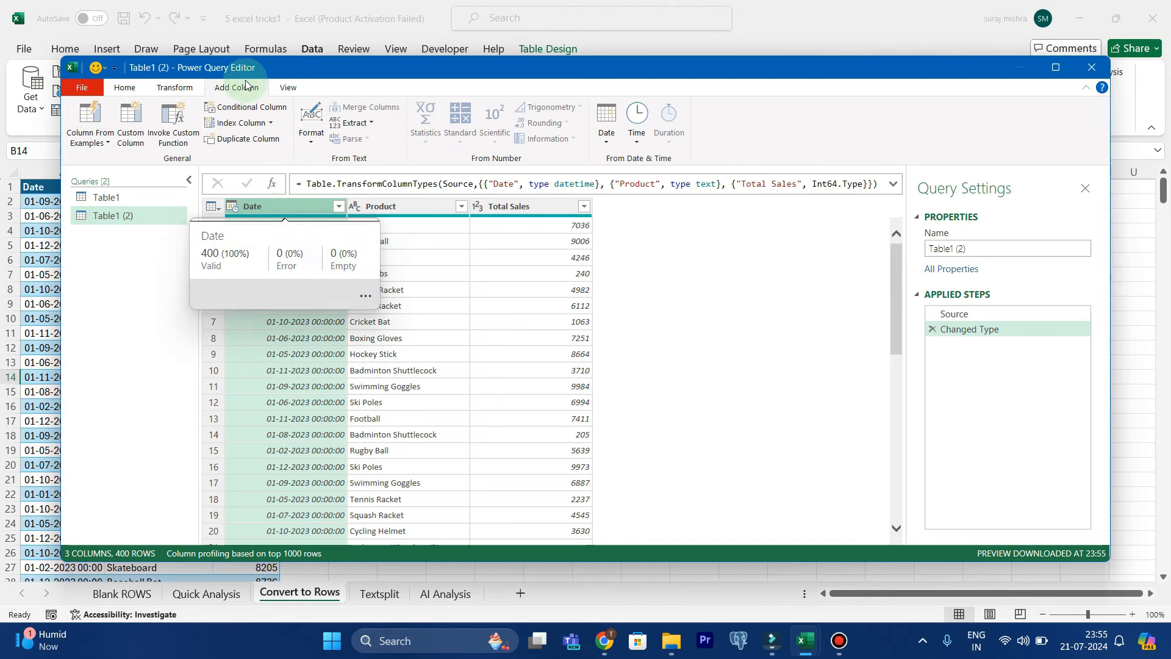
left_click(611, 136)
mouse_move(630, 231)
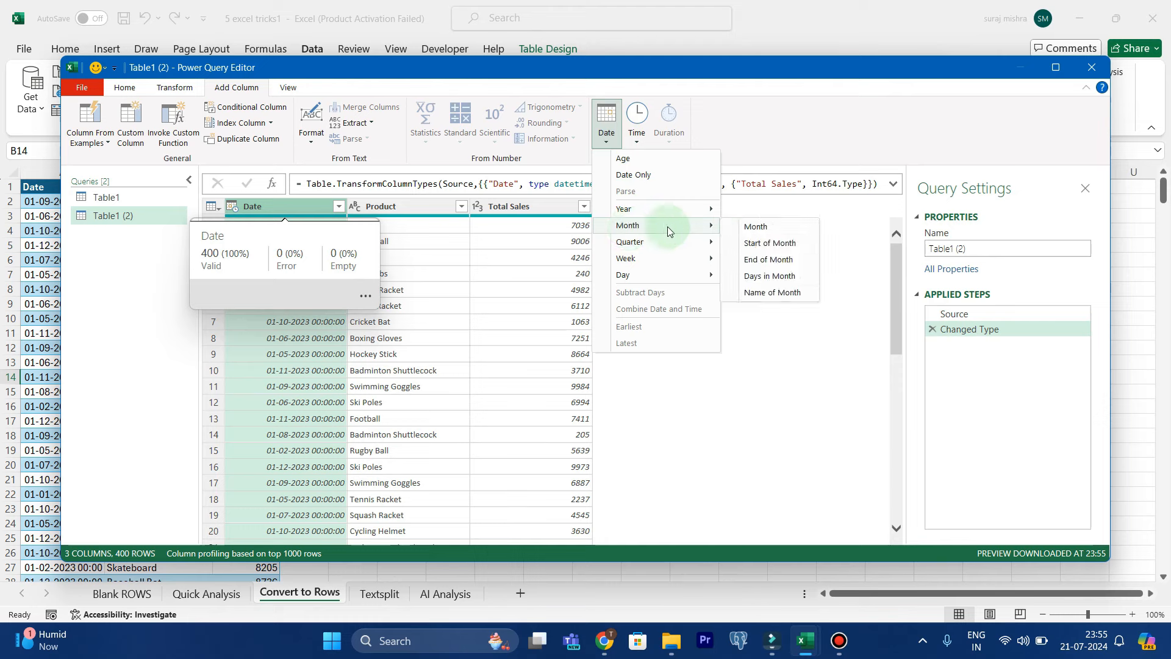
left_click(757, 294)
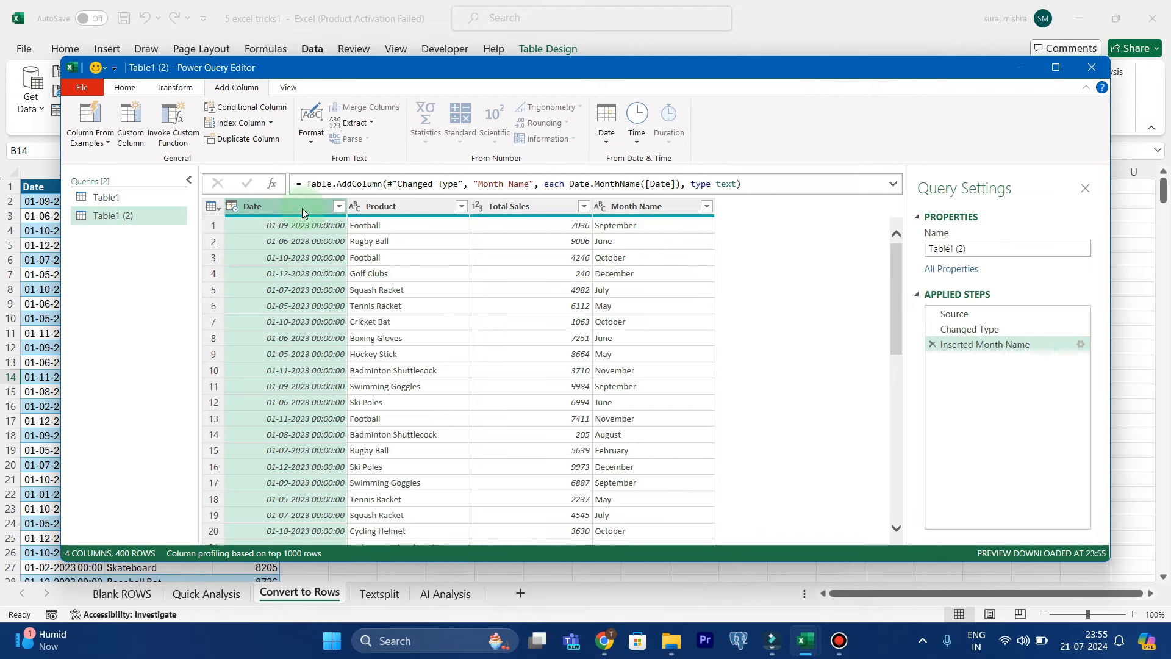
key("Delete")
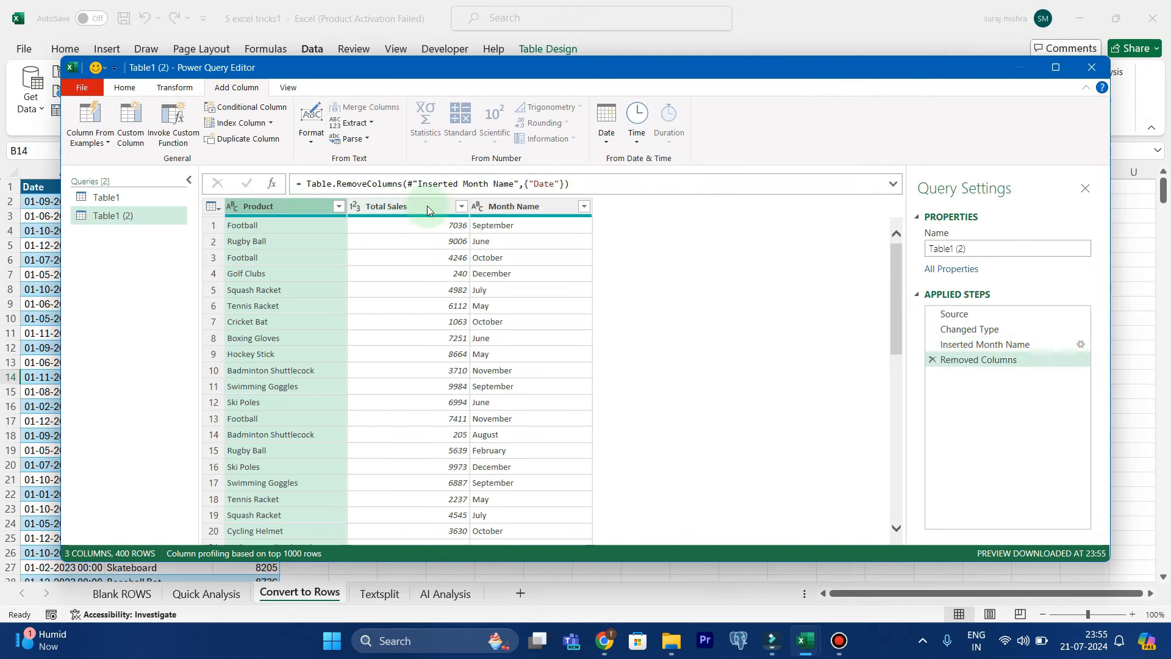
Pivot the Month Name column into separate month columns, using Total Sales as the values column
left_click(518, 205)
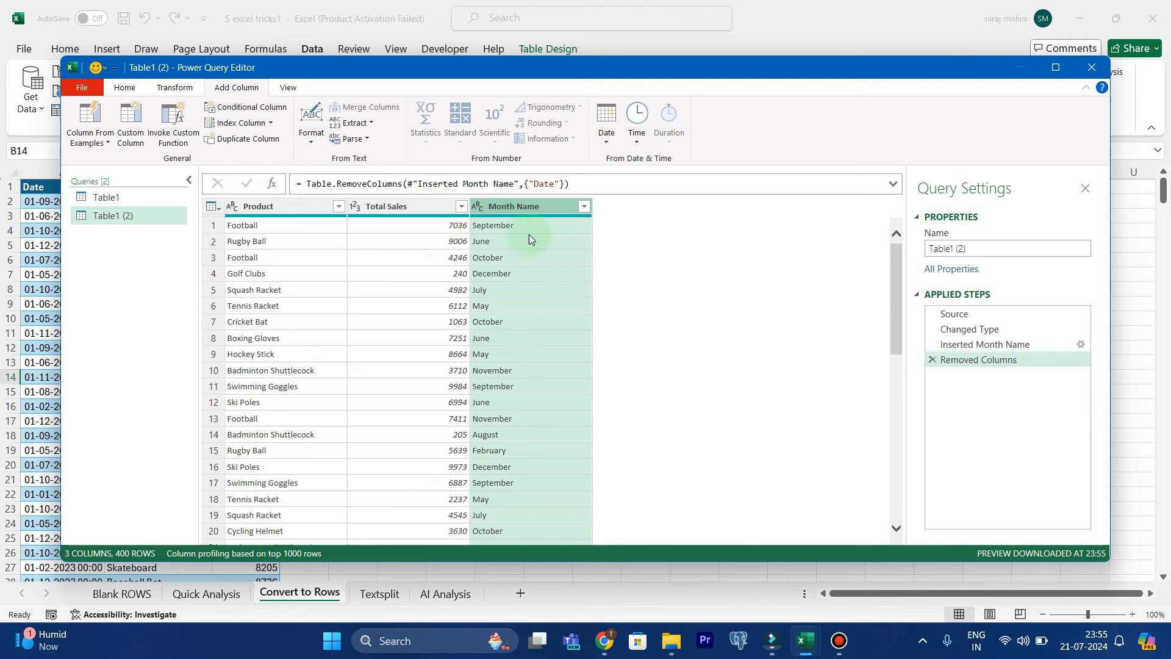
left_click(176, 92)
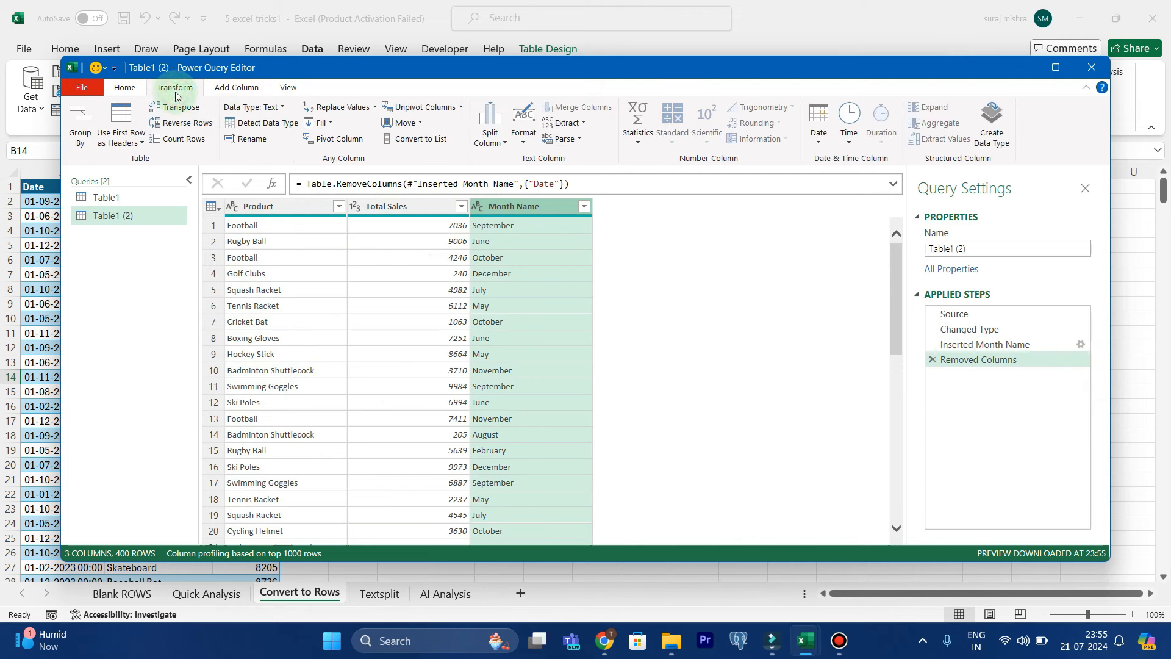
left_click(329, 150)
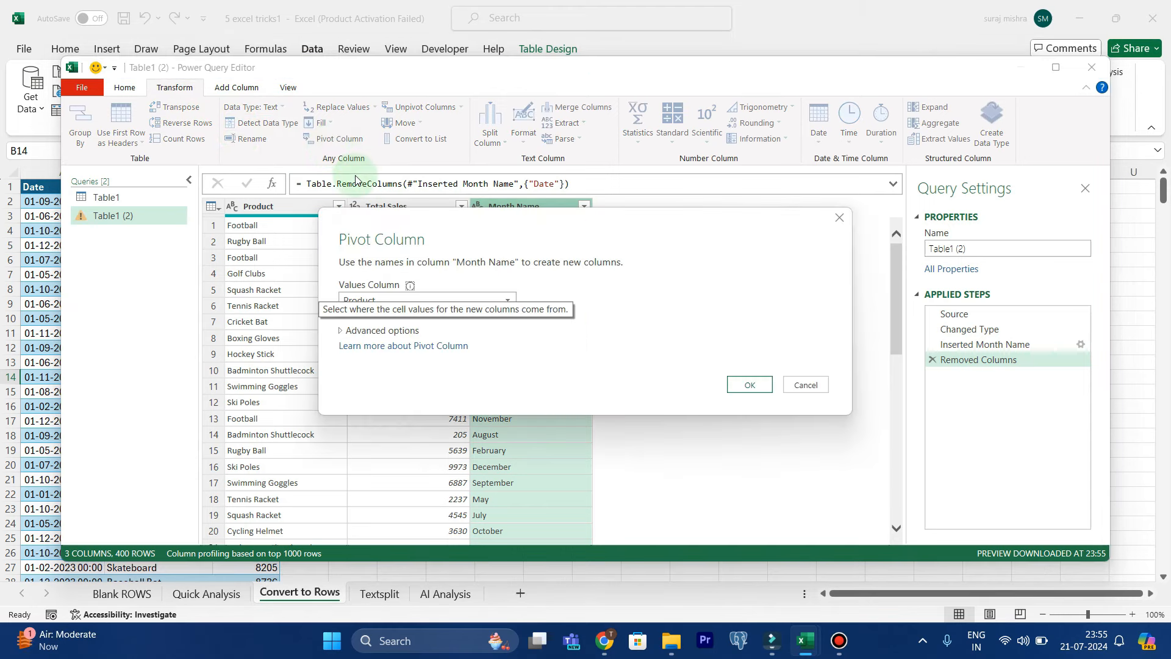
left_click(449, 300)
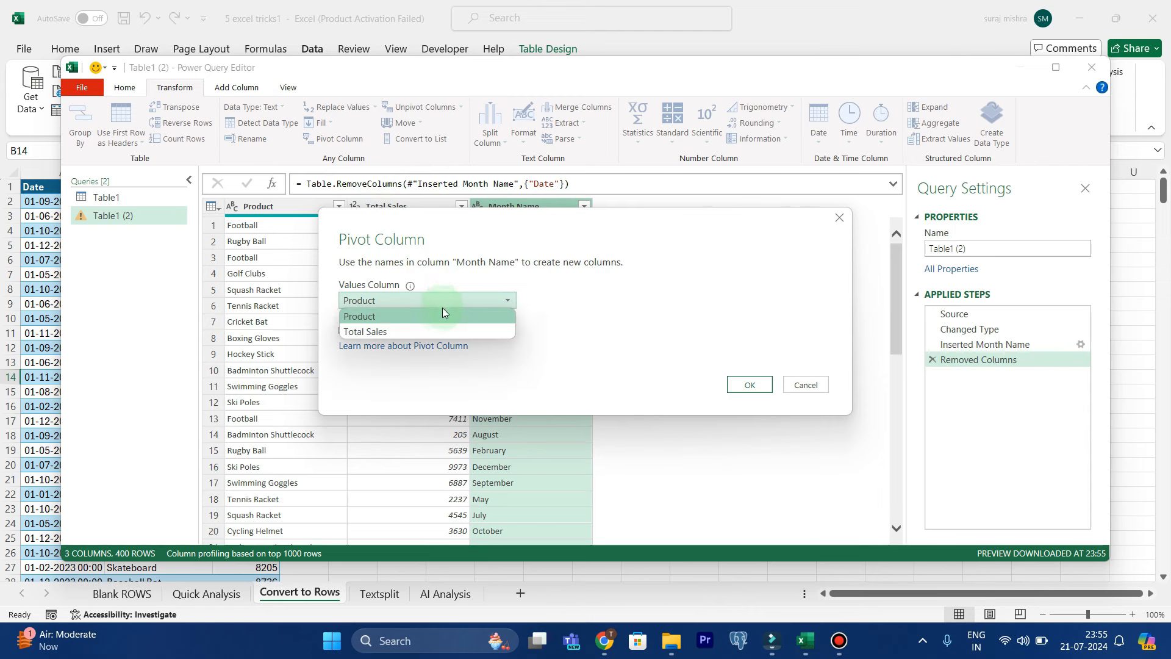
left_click(434, 331)
left_click(743, 385)
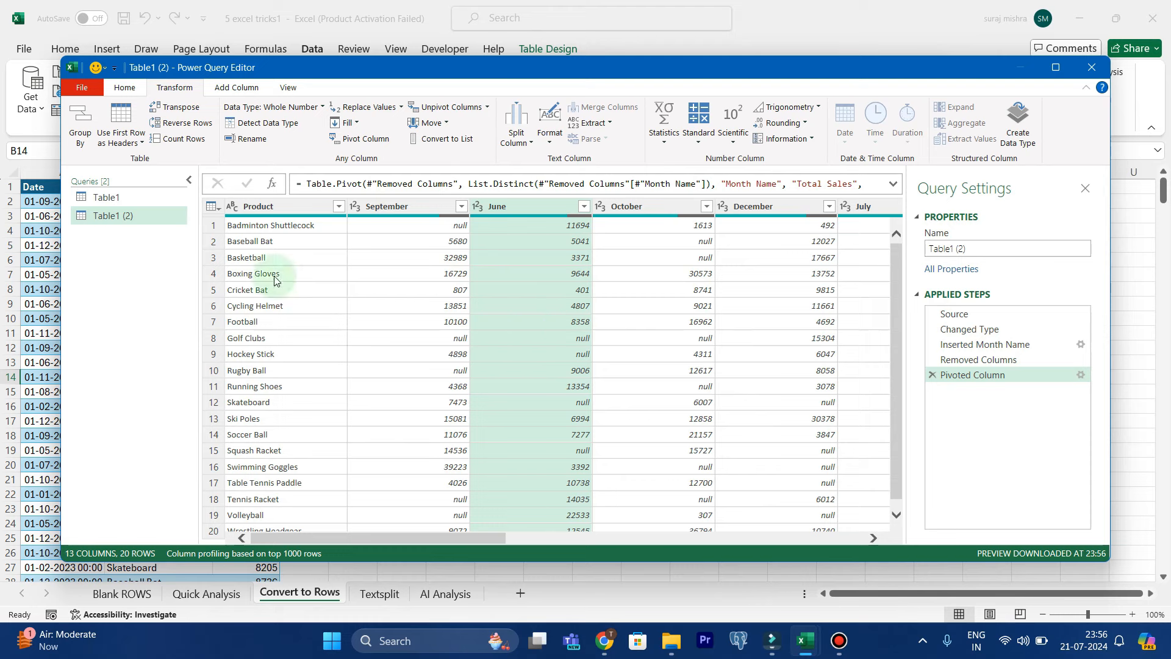
Close and load the pivoted query to a new sheet, and apply the green banded table style with a dark green header
left_click(125, 87)
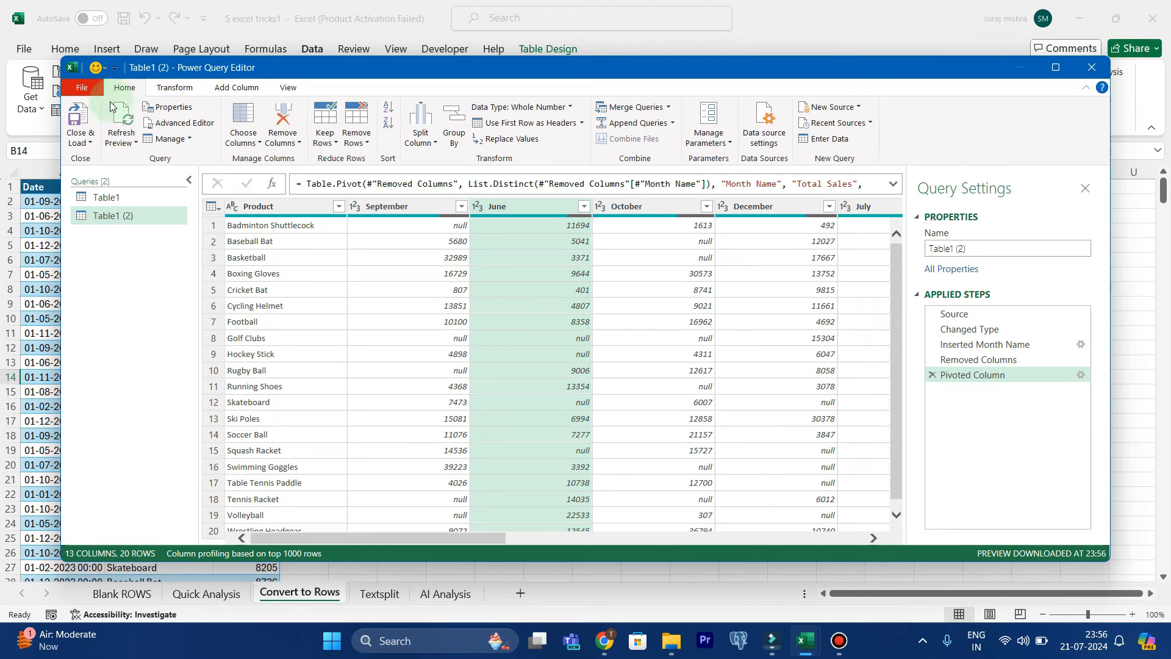
left_click(77, 118)
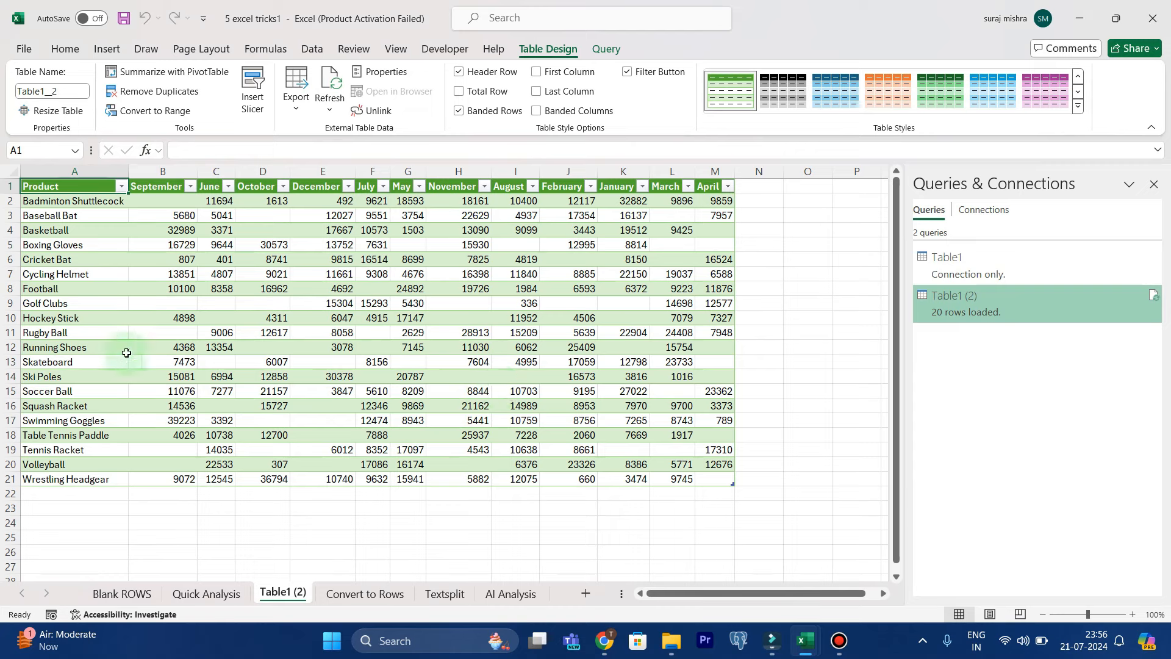
left_click(778, 107)
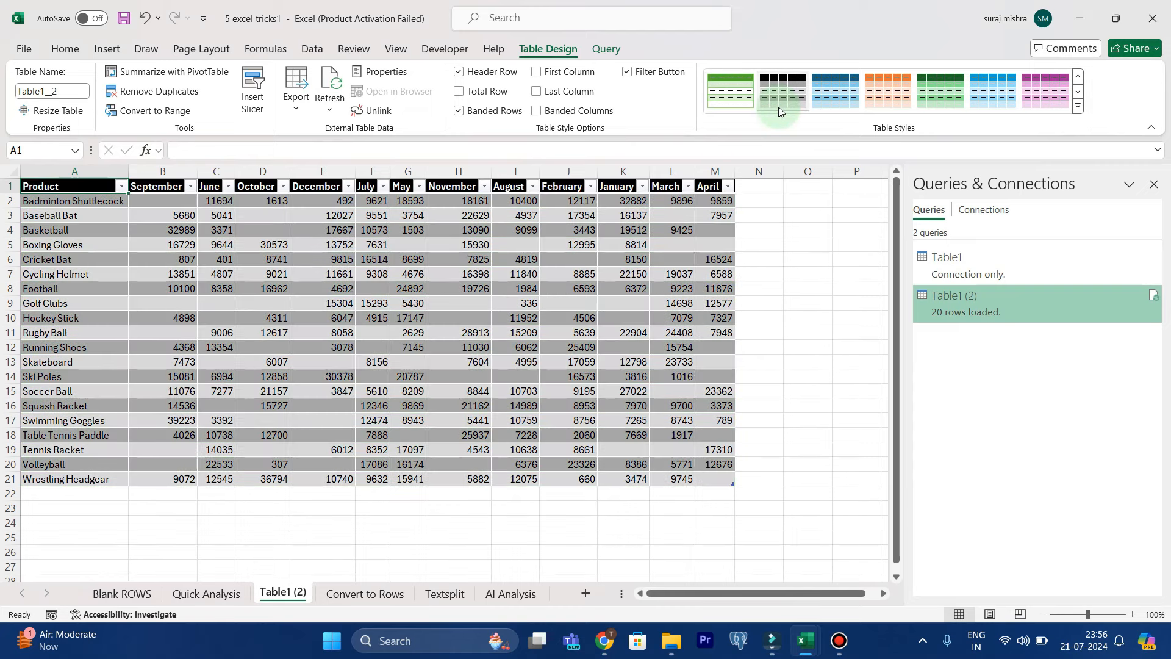
left_click(880, 94)
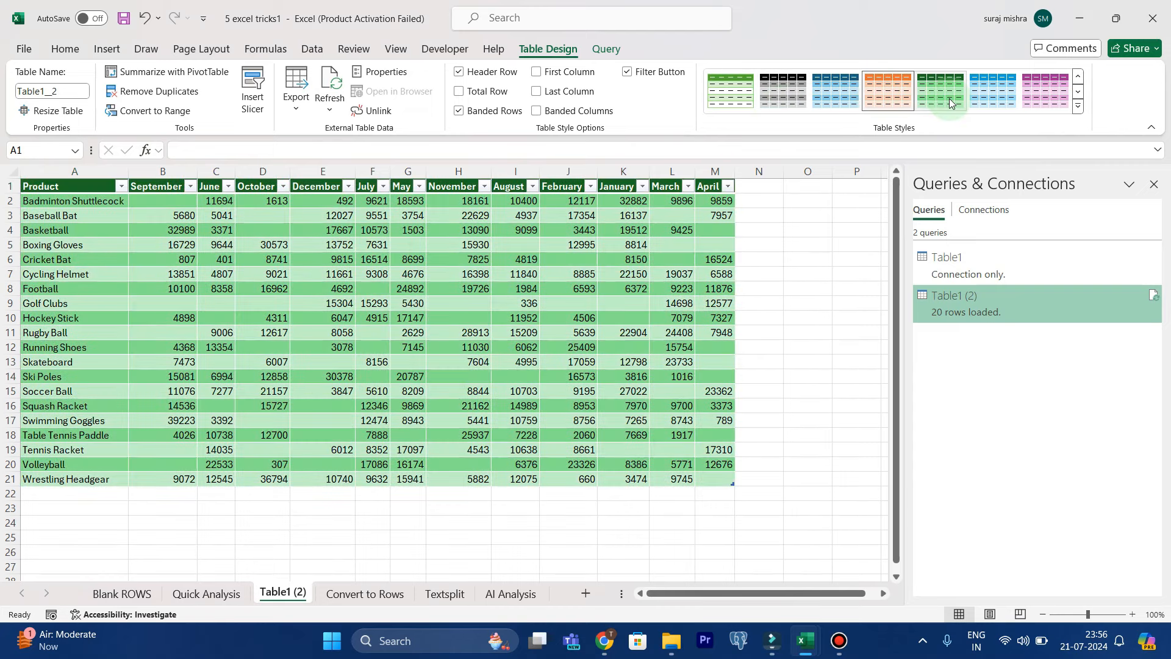
left_click(950, 103)
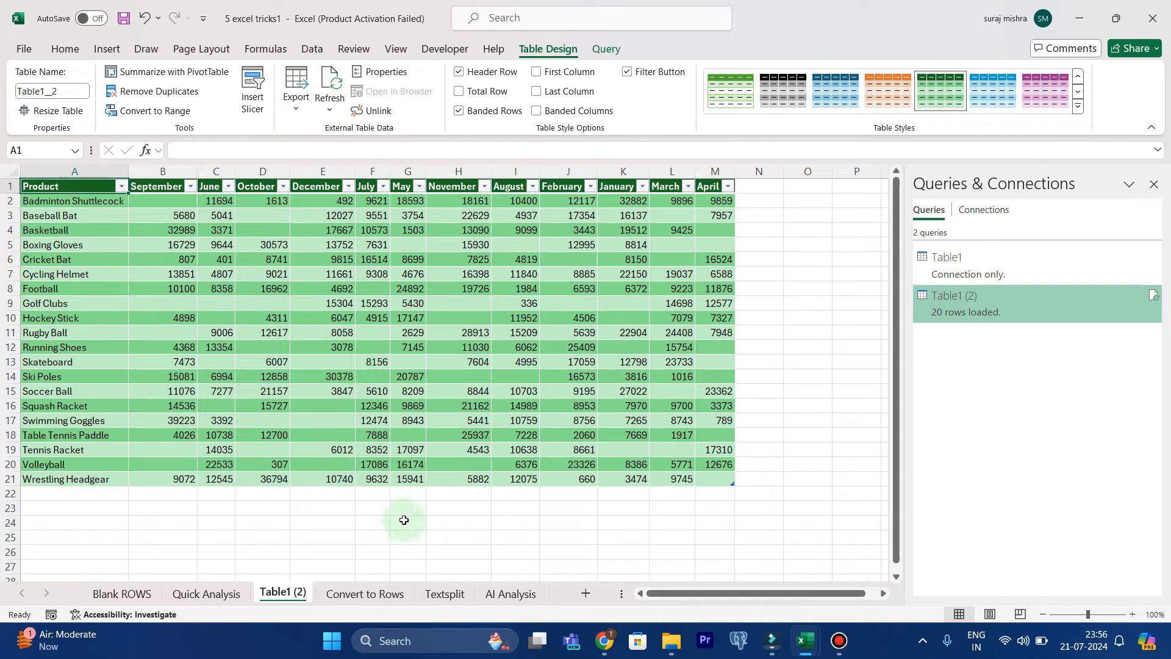
Switch to the Textsplit sheet and clear the old split results in F2:J11, keeping the headers
left_click(369, 596)
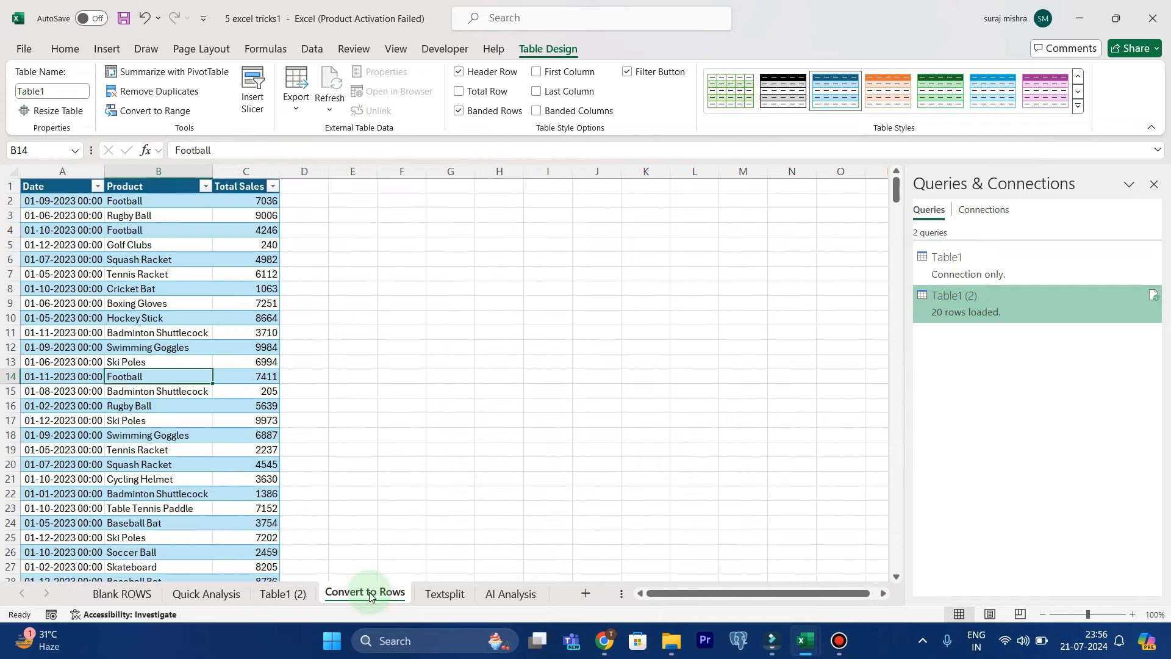
left_click(440, 595)
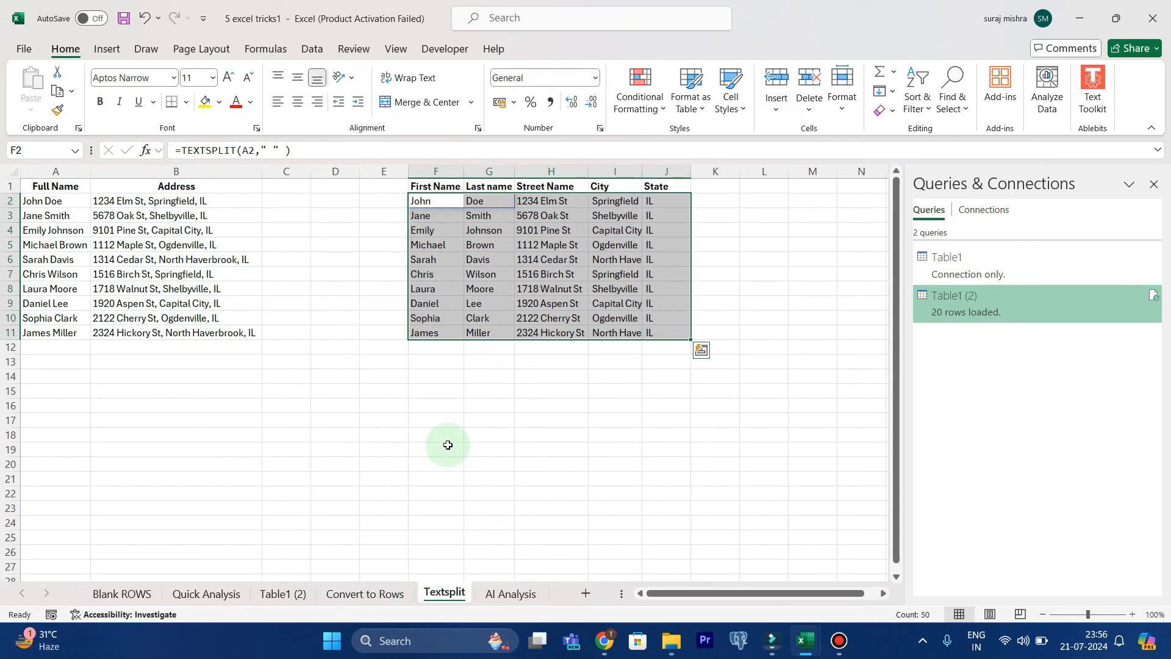
right_click(648, 286)
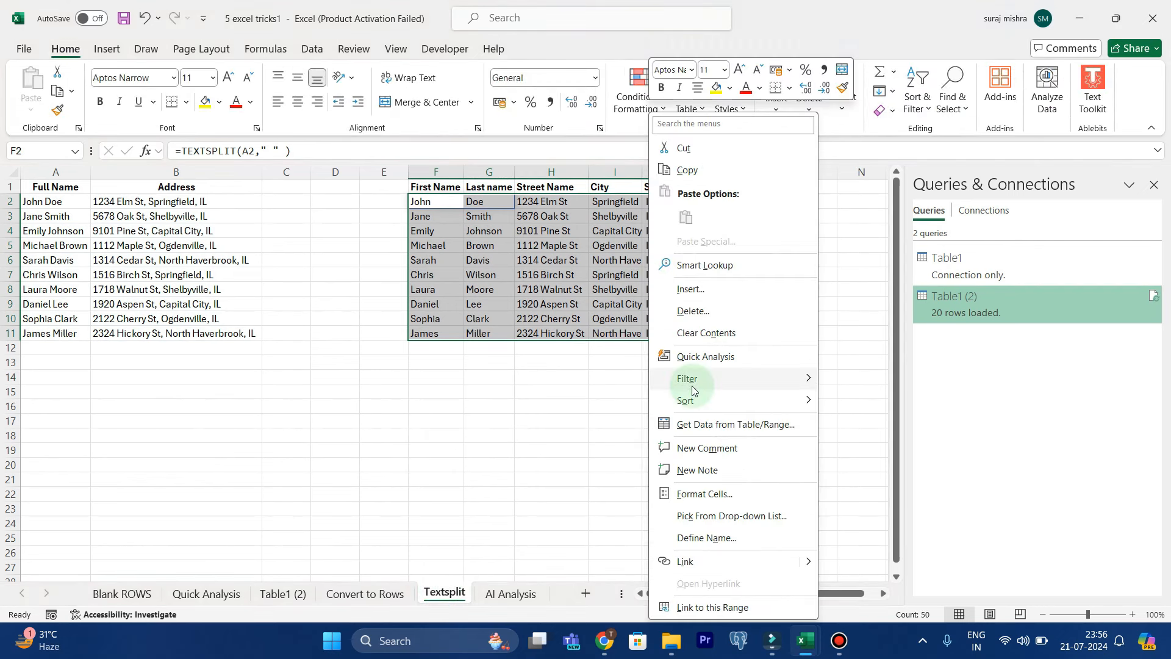
left_click(687, 329)
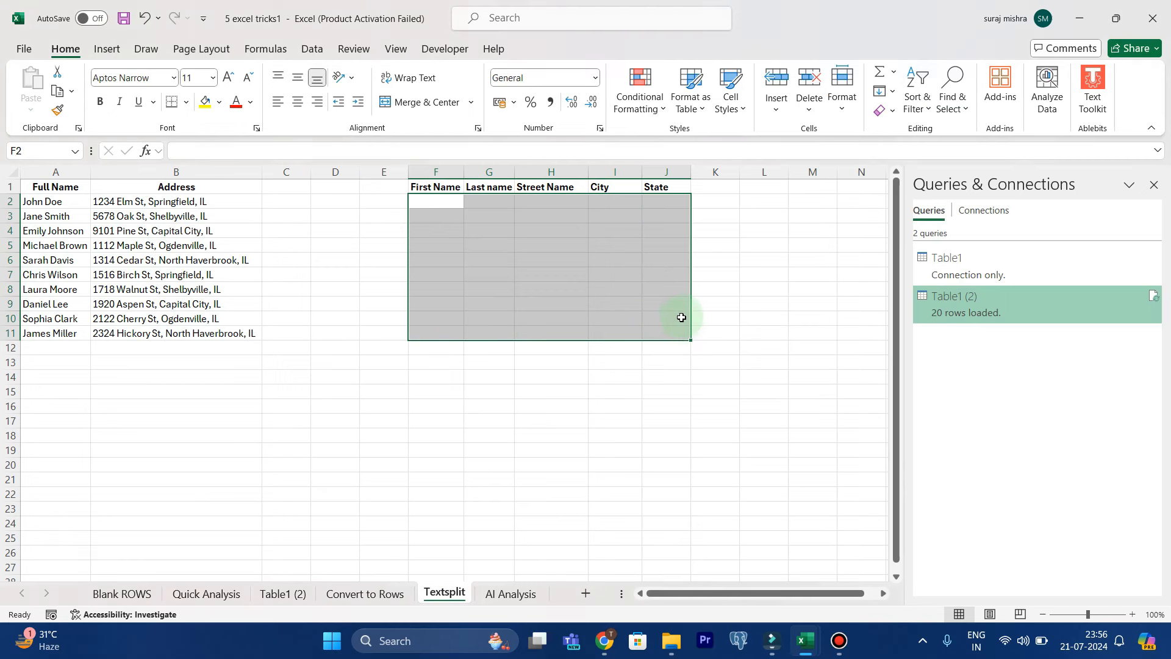
left_click(543, 377)
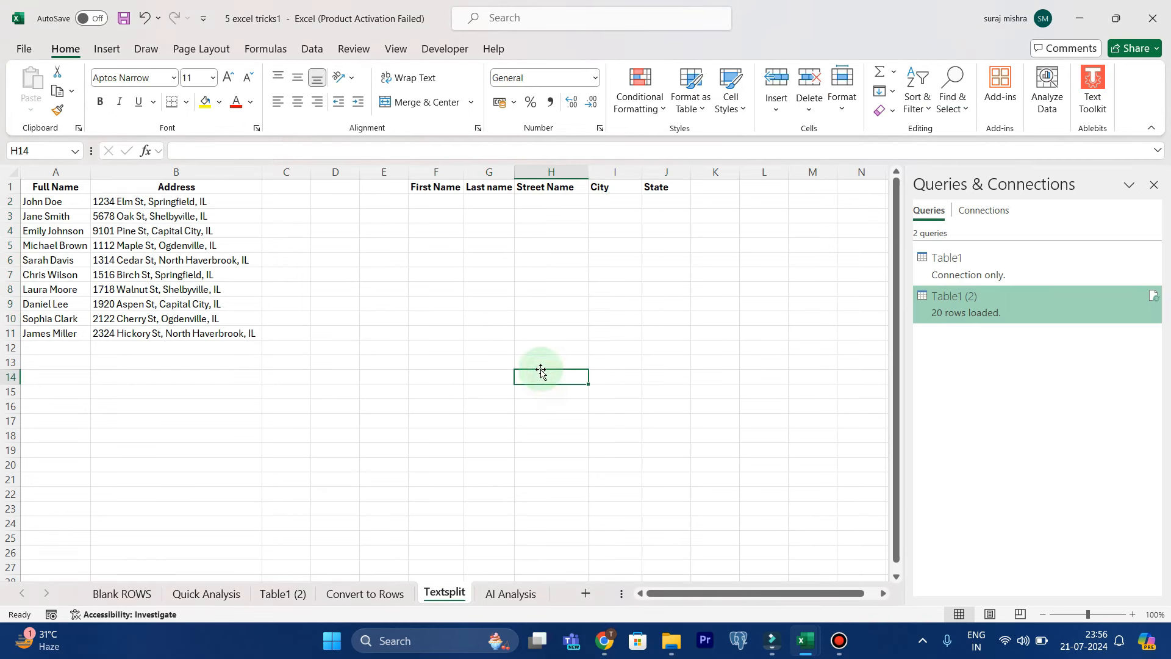
Enter =TEXTSPLIT(A2," ") in F2 to split the full name at the space, and fill the formula down to row 11
left_click(443, 202)
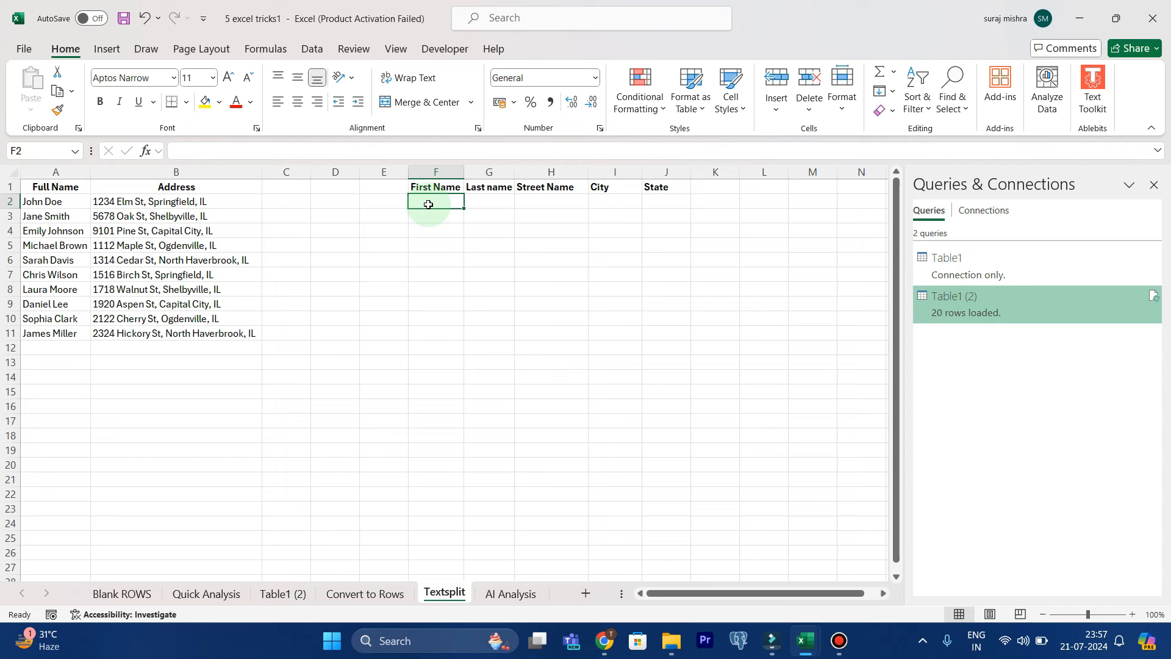
type("=TEXT")
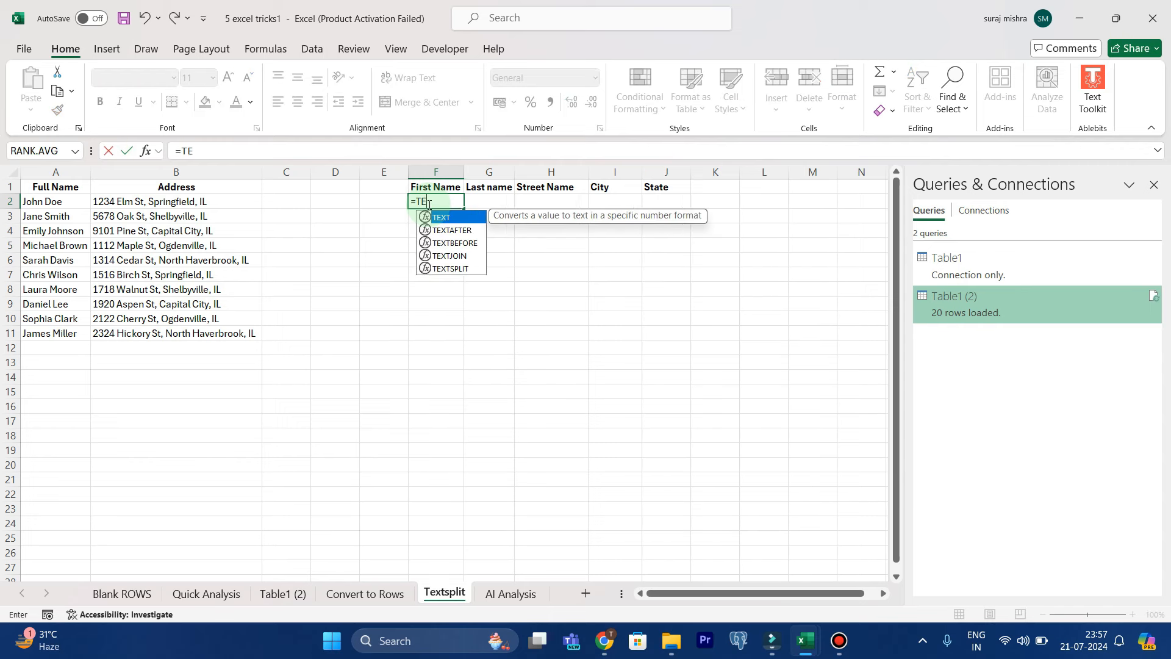
left_click(452, 271)
double_click(452, 270)
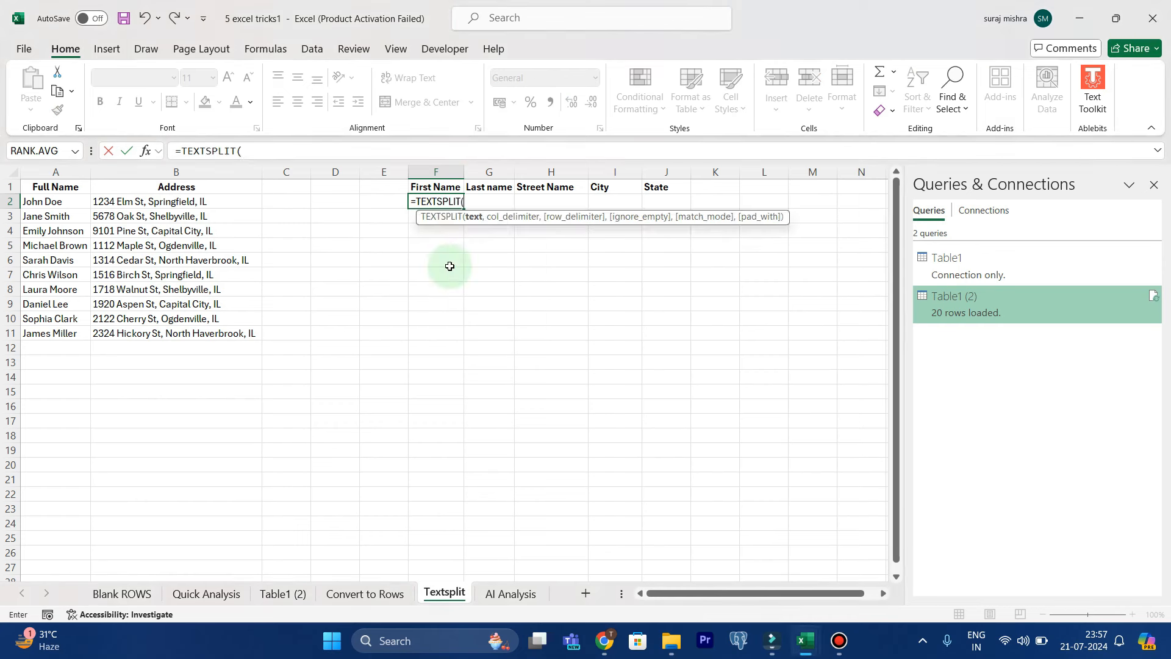
left_click(44, 205)
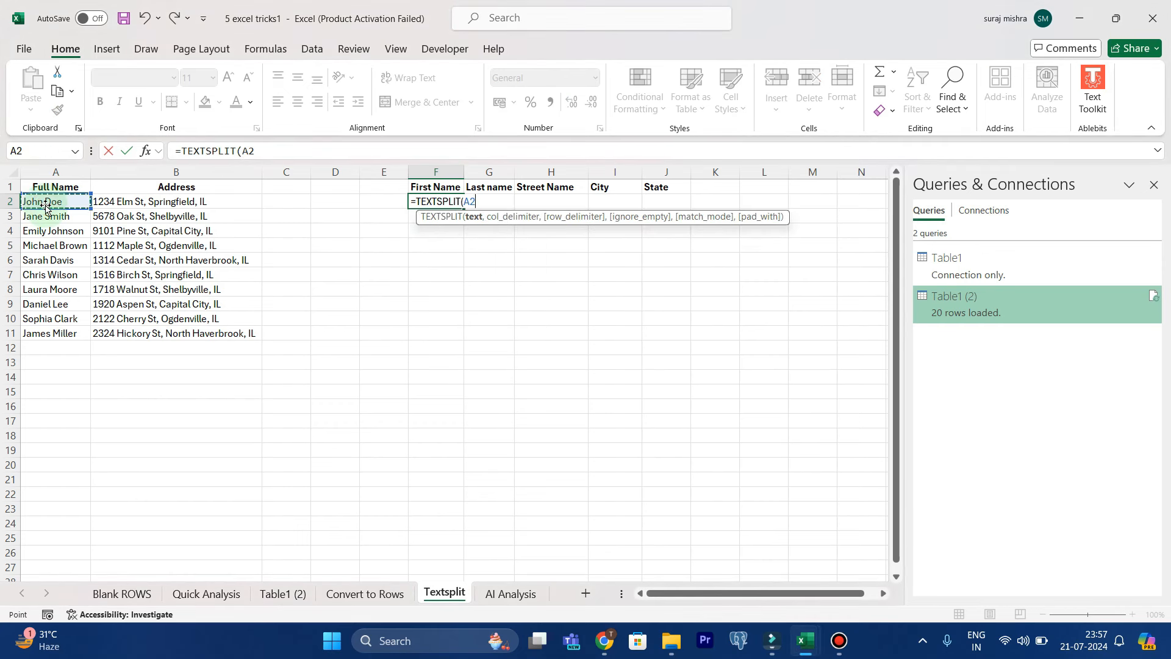
type(",")
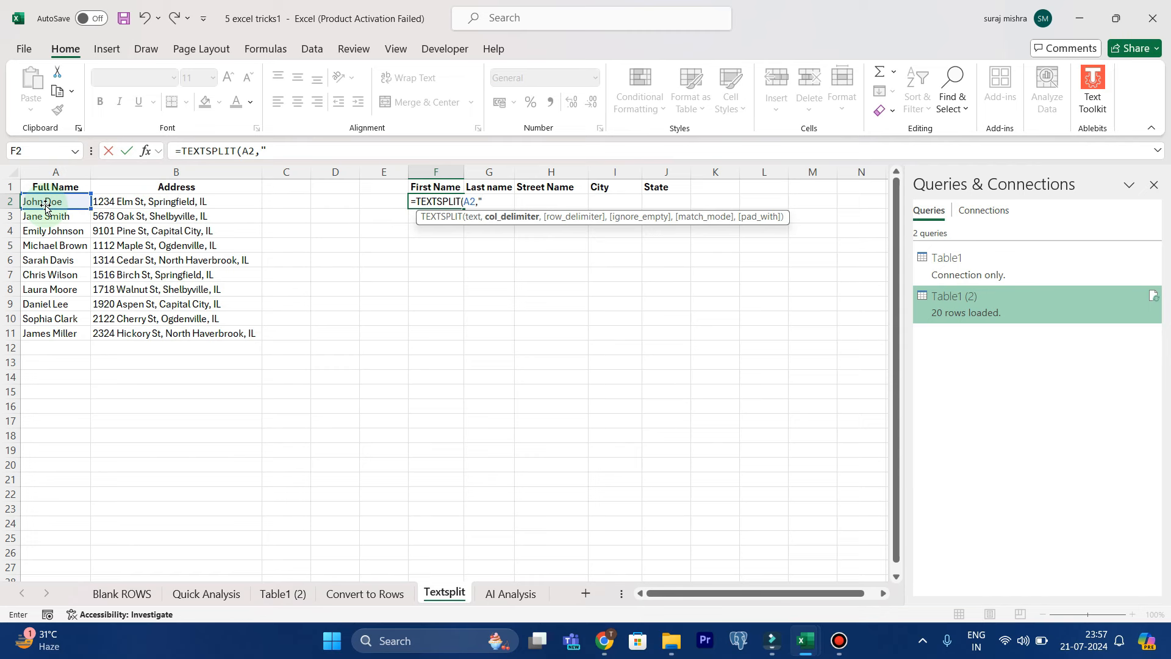
type("\" \")")
key("Return")
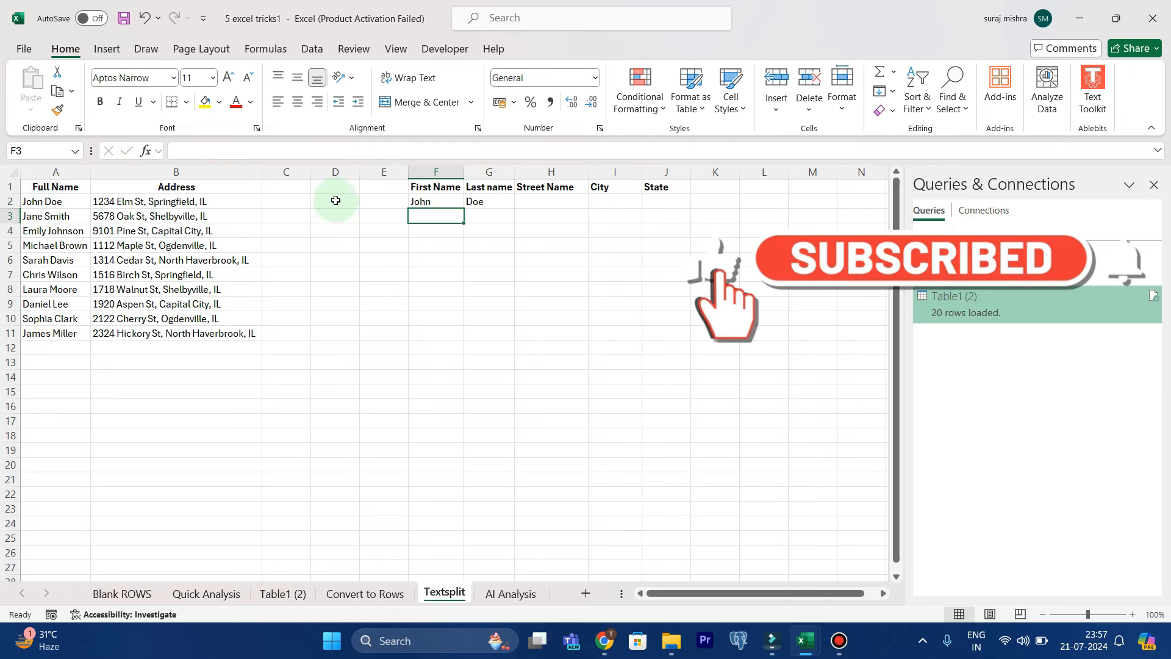
left_click(450, 200)
left_click_drag(450, 201, 502, 340)
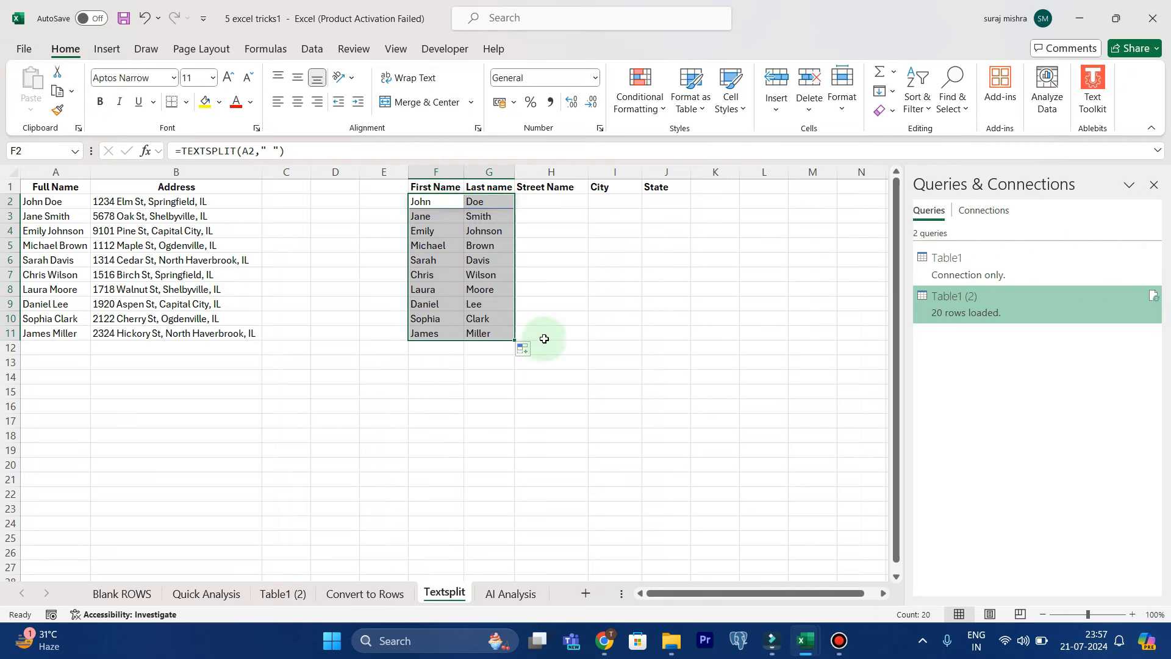
Enter =TEXTSPLIT(B2,",") in H2 to split the address into street name, city and state
left_click(459, 218)
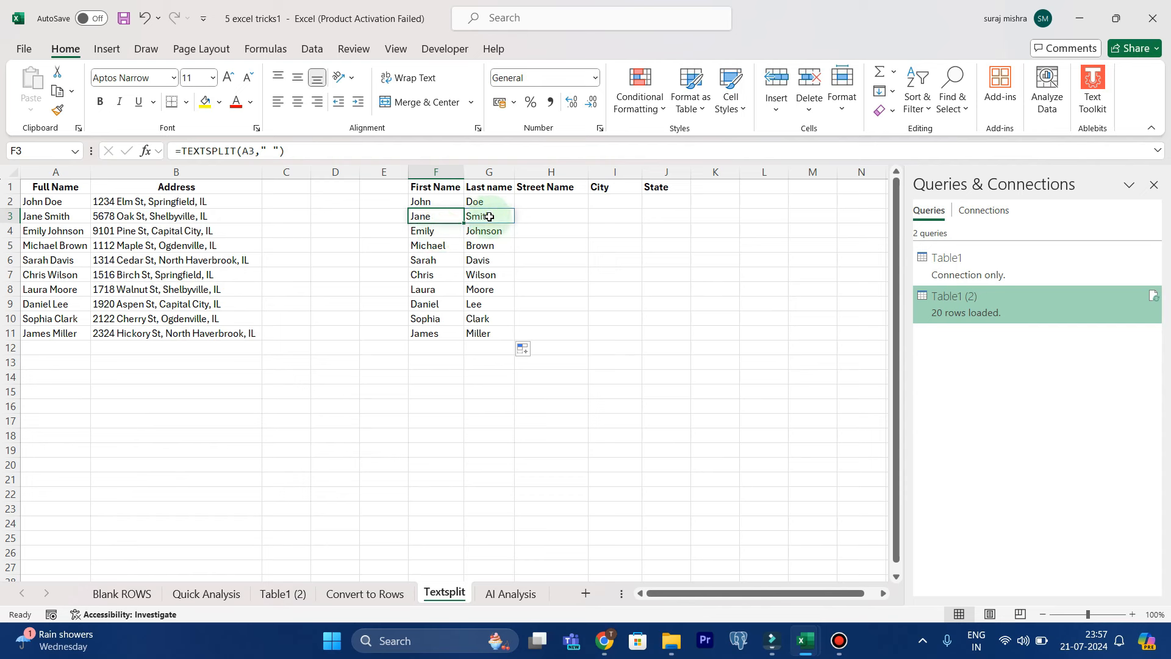
left_click(536, 201)
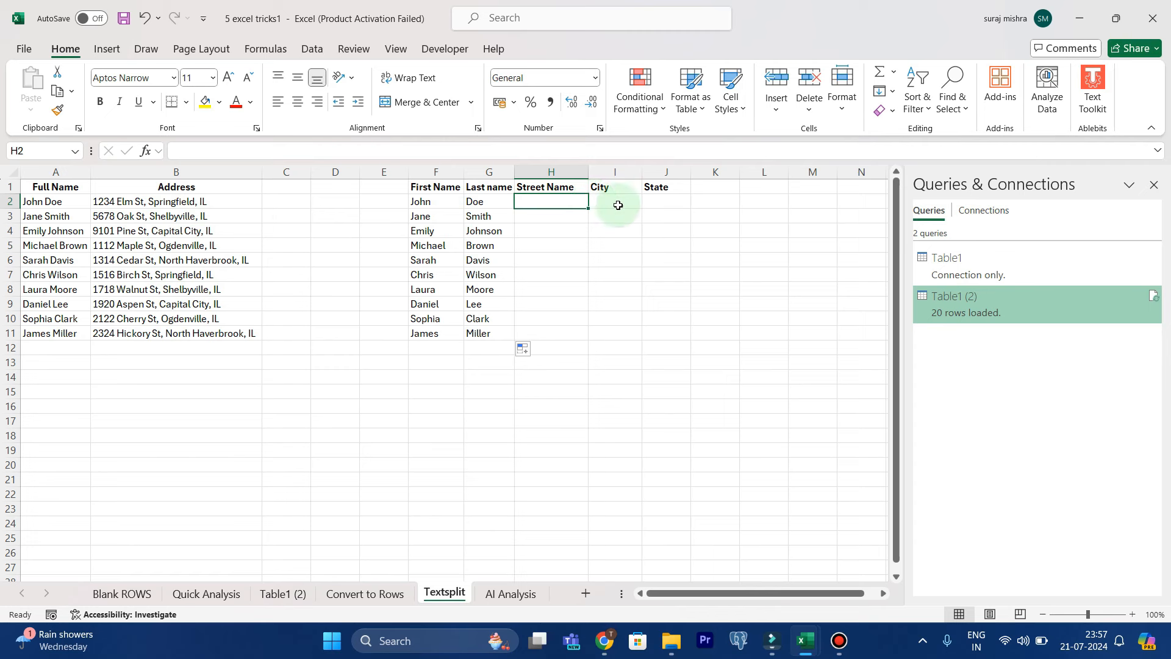
type("=")
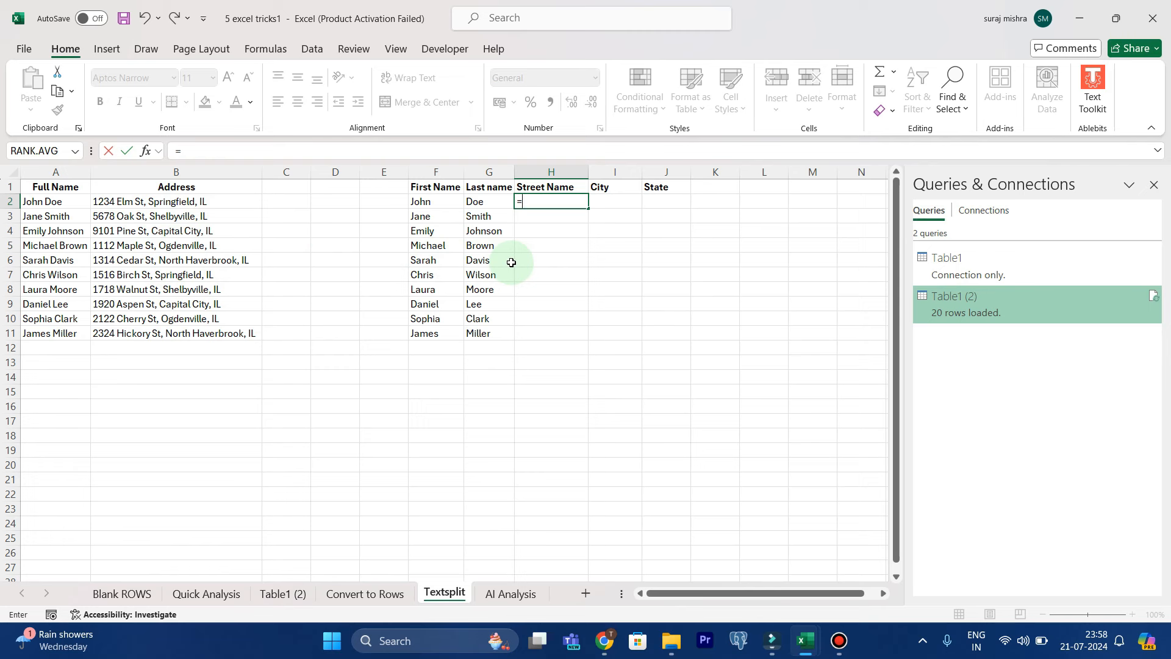
type("TEXT")
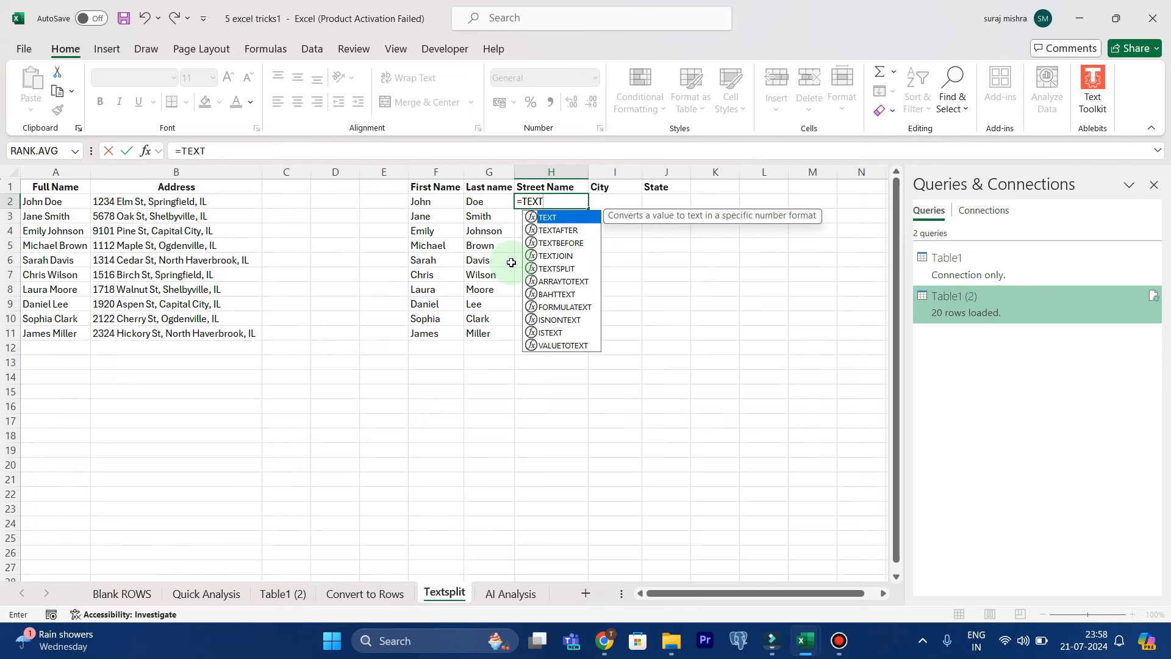
type("S")
key("Tab")
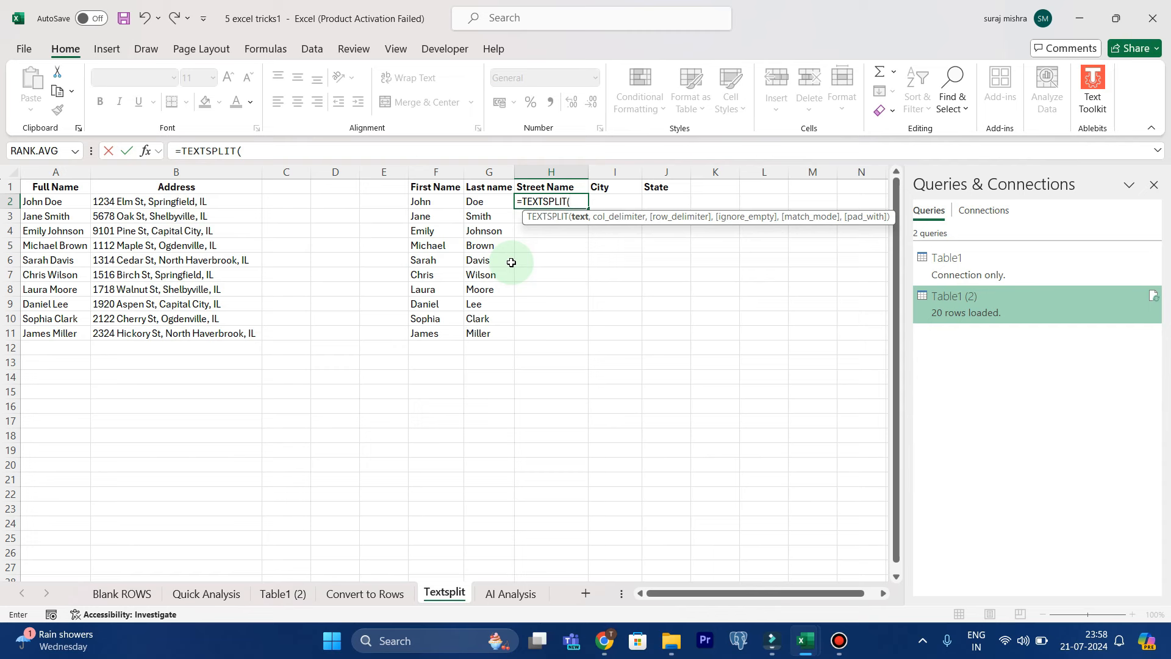
left_click(186, 201)
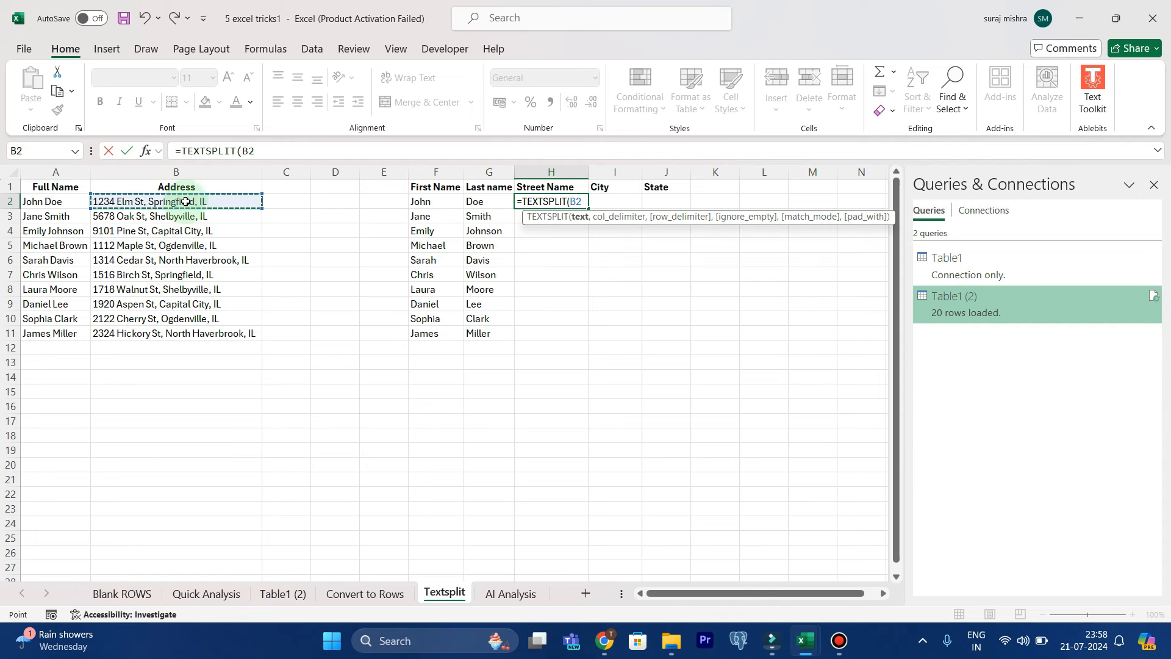
type(",\",")
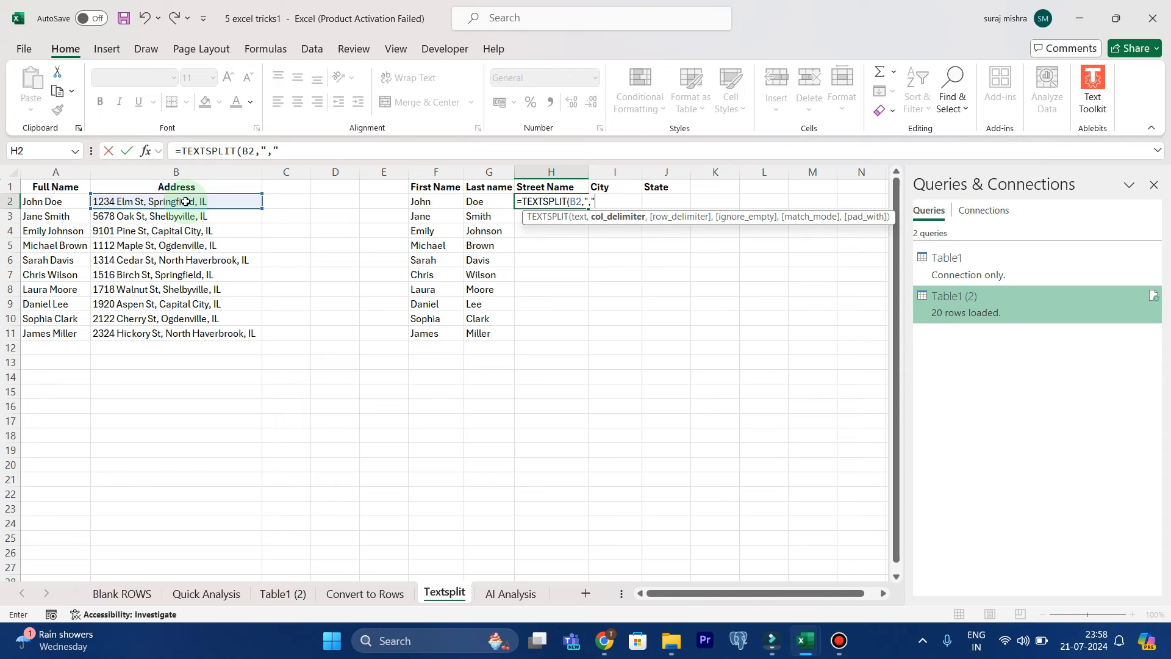
type(")")
key("Return")
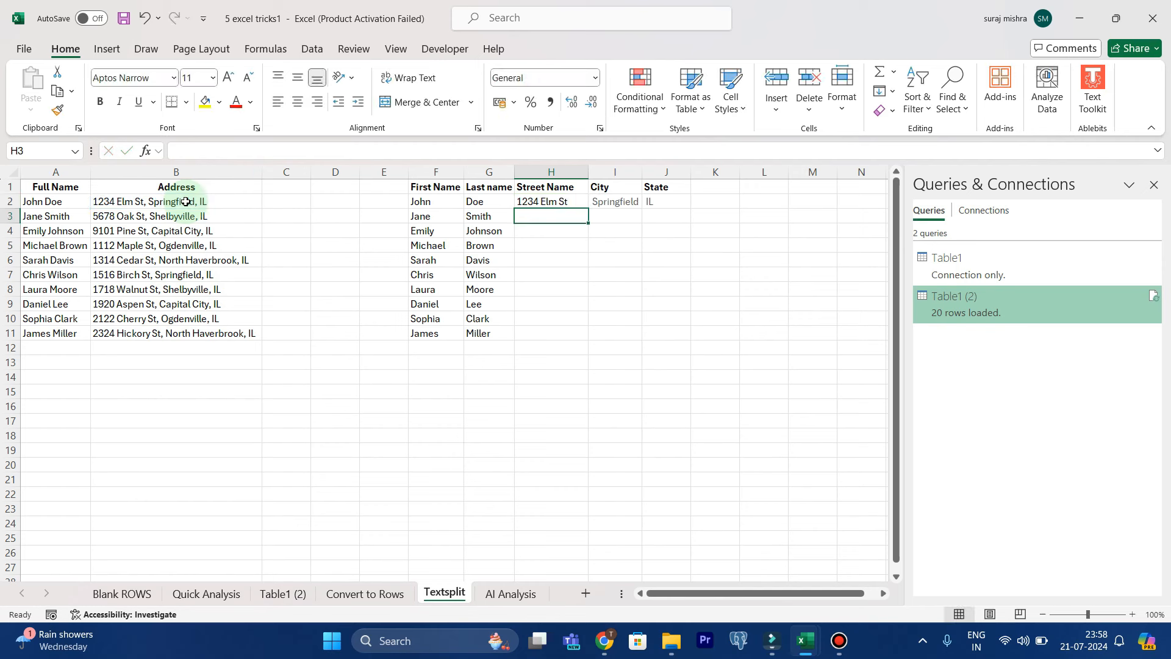
Fill the address split formula down to row 11 and autofit the Street Name column to its contents
double_click(589, 172)
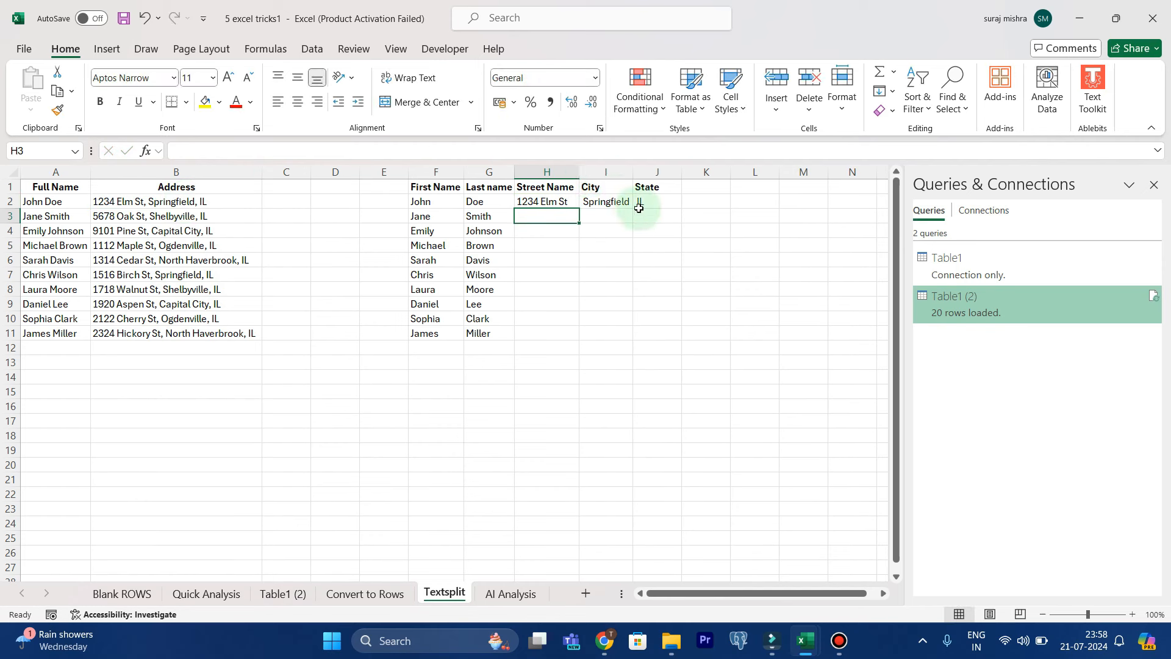
left_click_drag(566, 198, 648, 200)
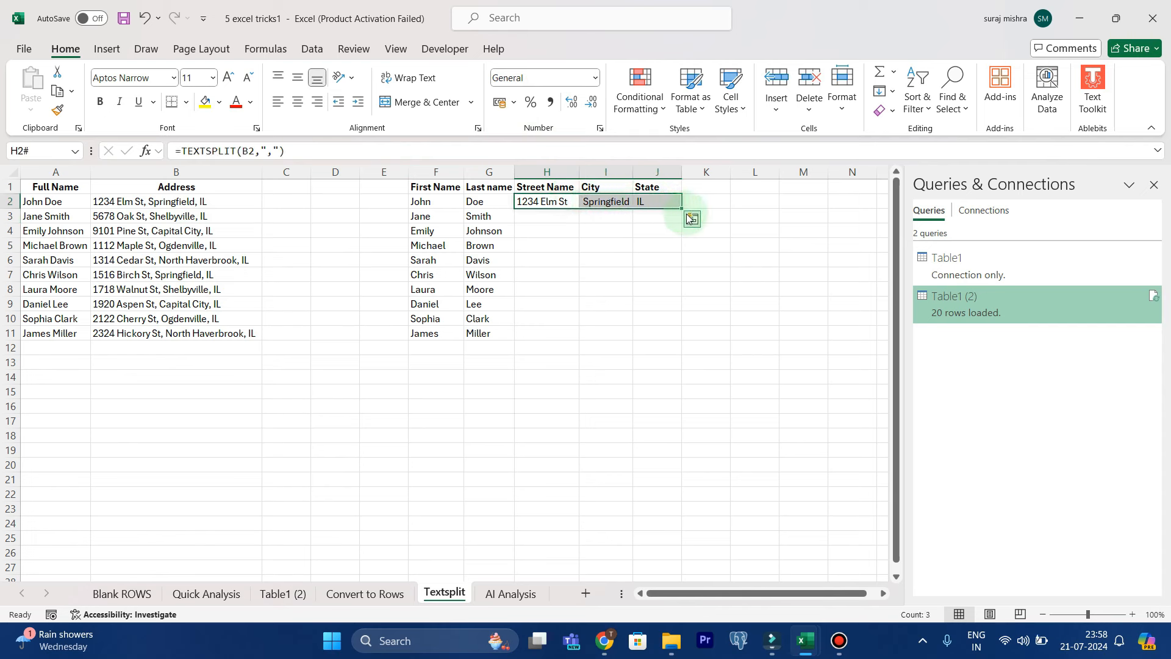
left_click_drag(682, 210, 668, 335)
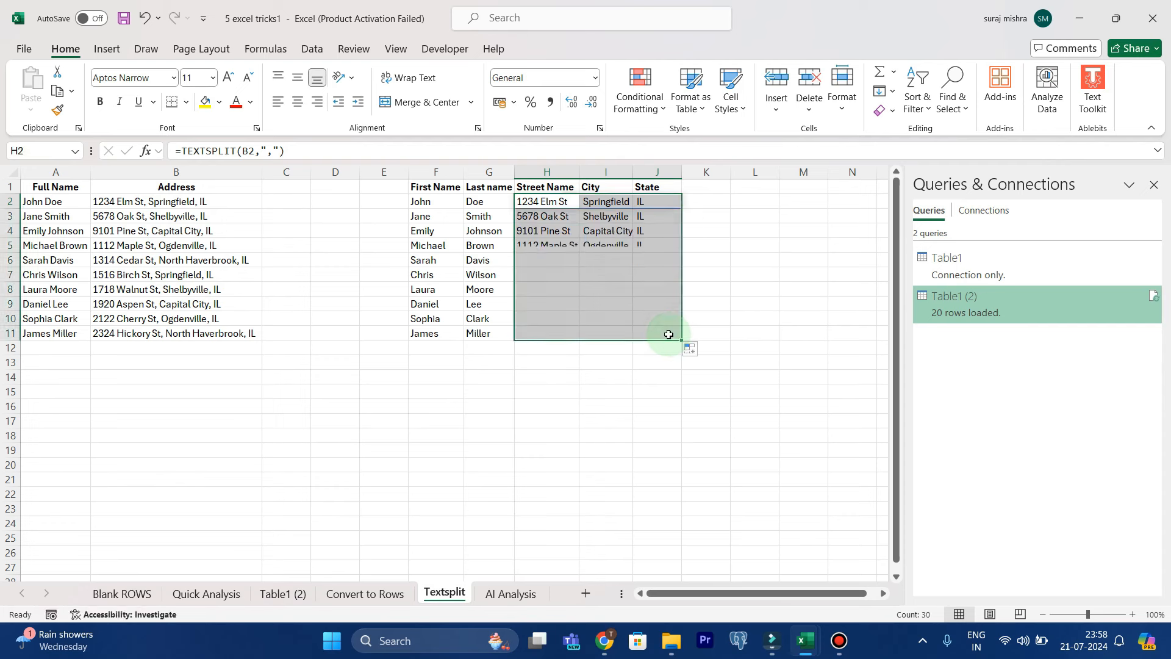
double_click(579, 171)
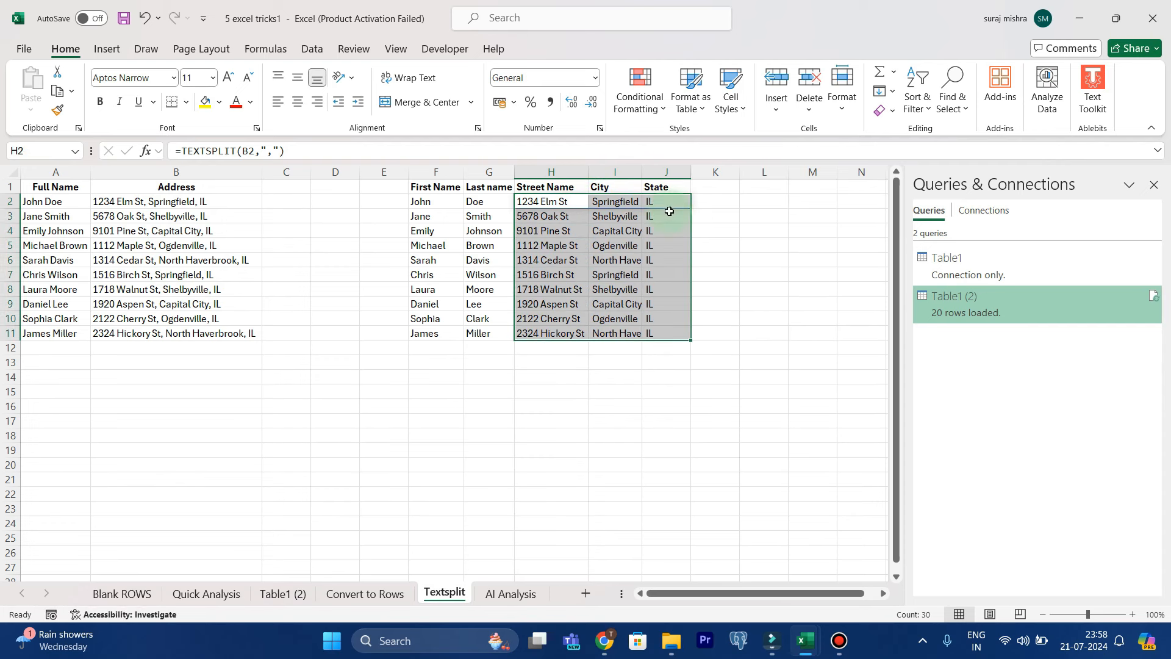
left_click(721, 374)
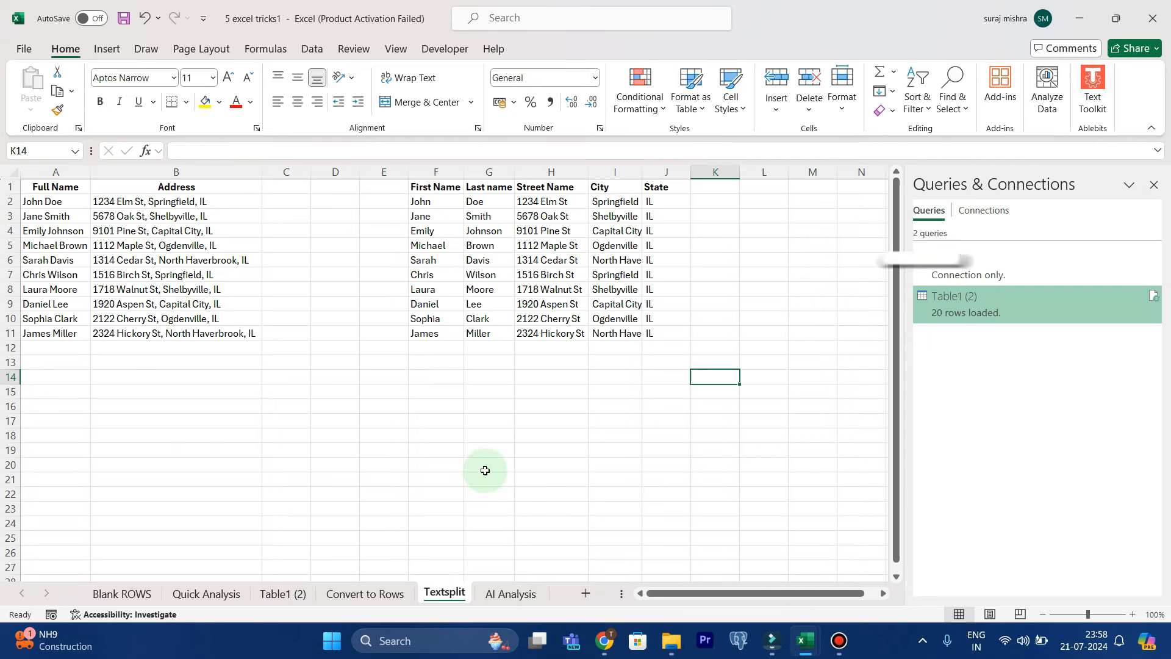
On the AI Analysis sheet, delete the existing chart and close the Queries & Connections pane
left_click(509, 593)
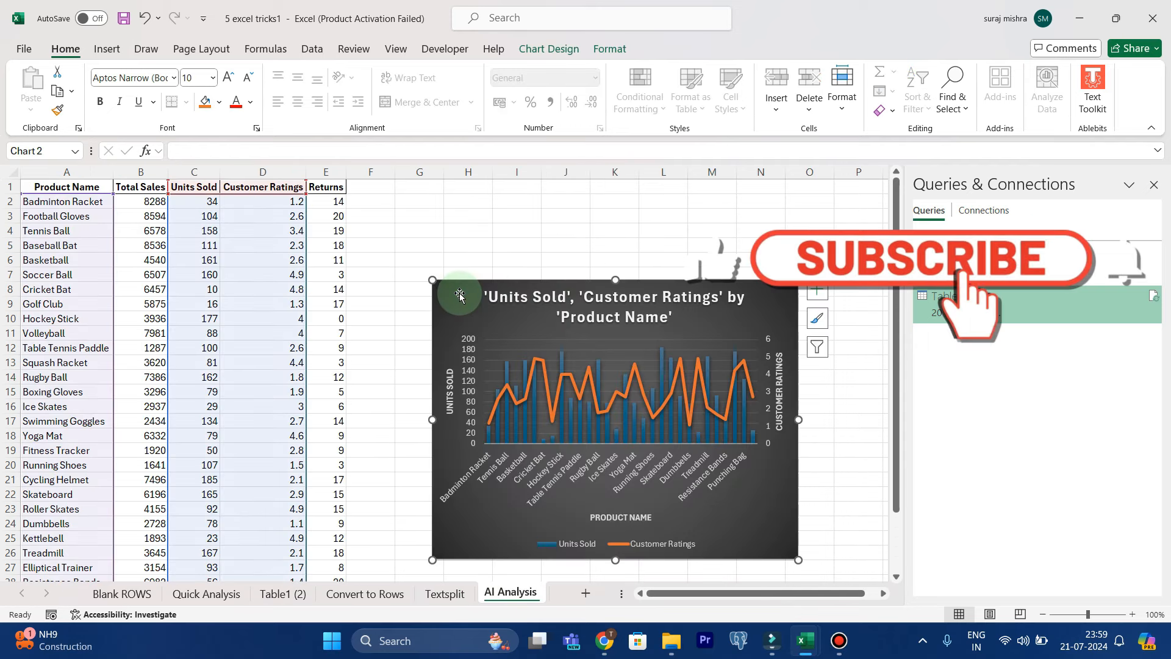
key("Delete")
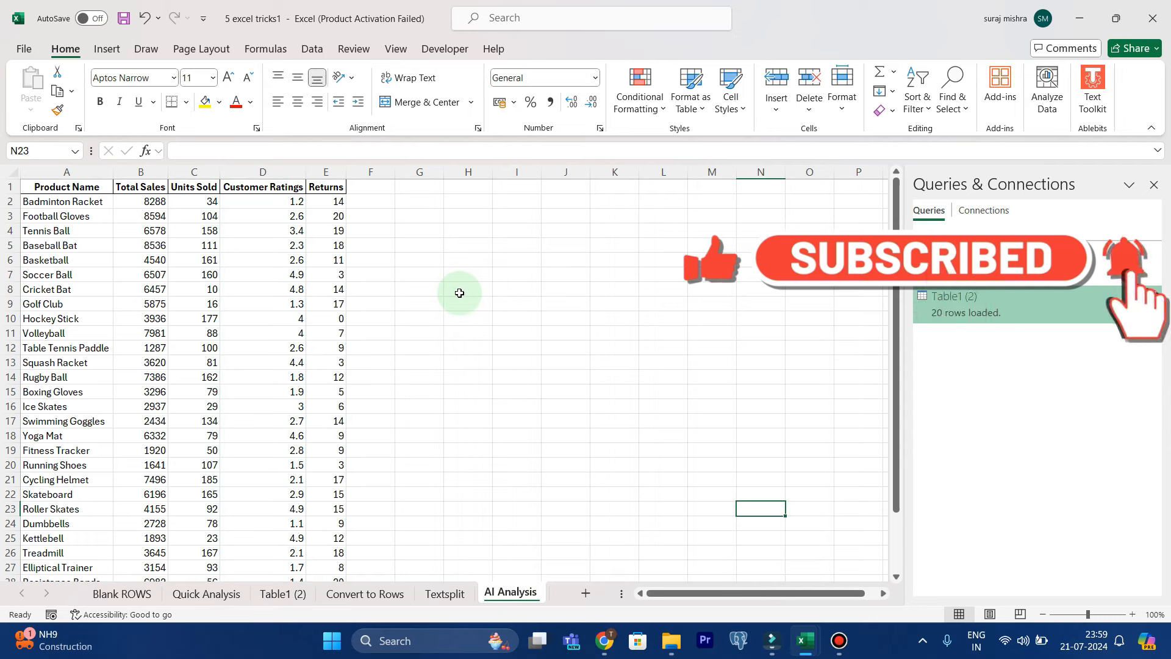
left_click(1153, 187)
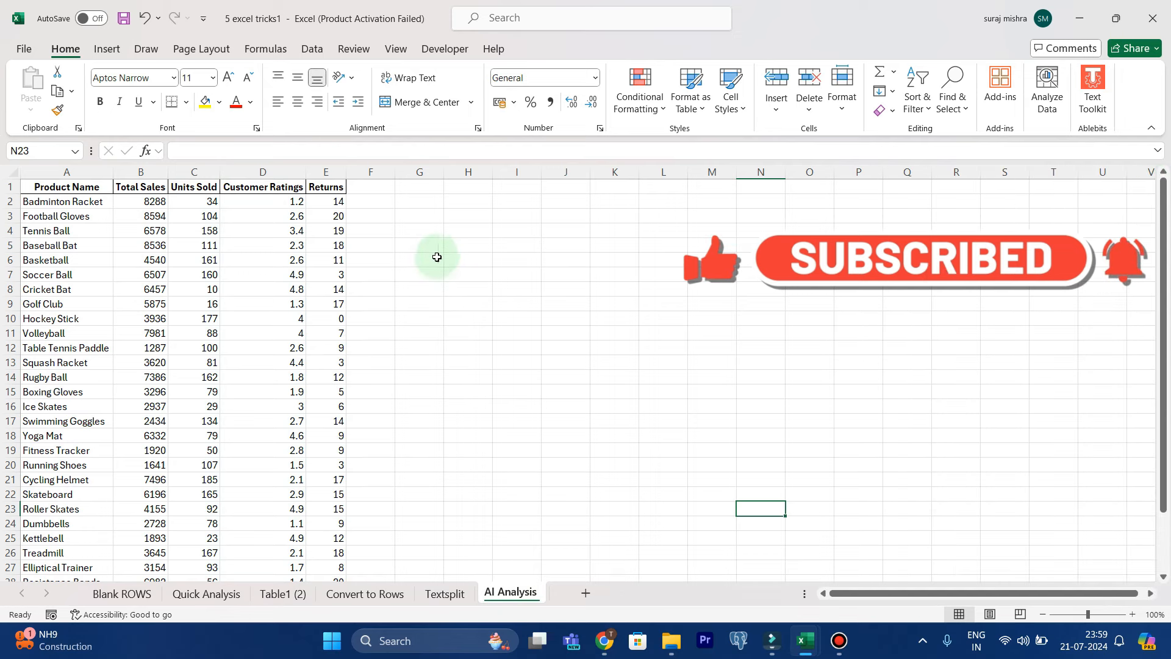
Run Analyze Data on the entire product sales table
left_click(233, 296)
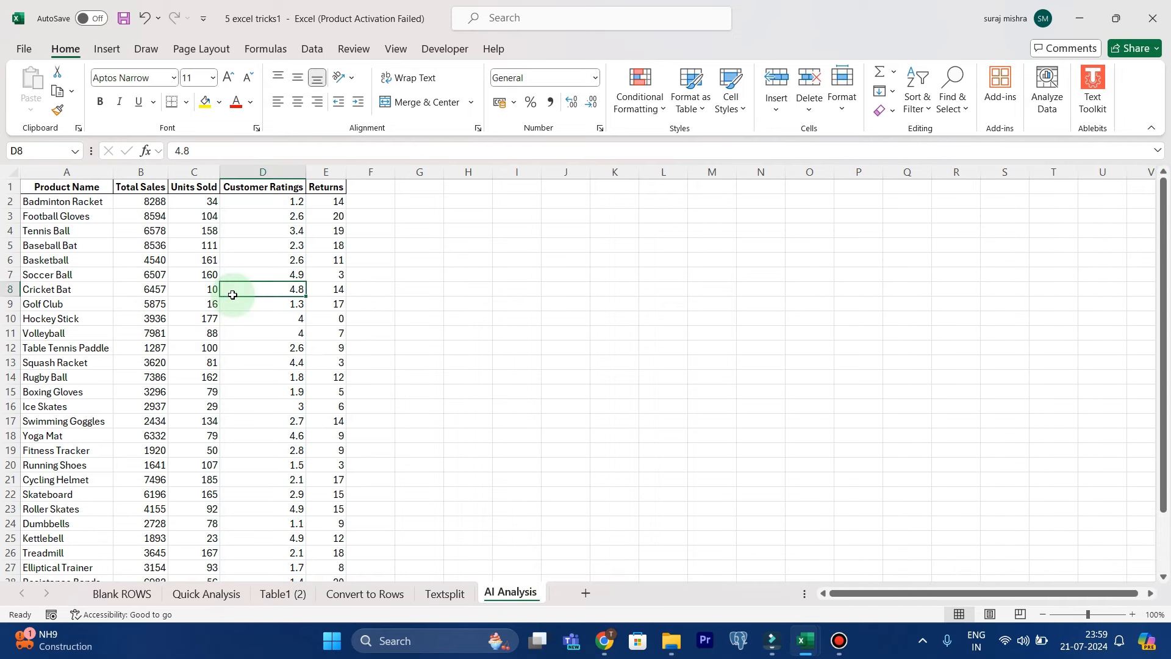
key("ctrl+a")
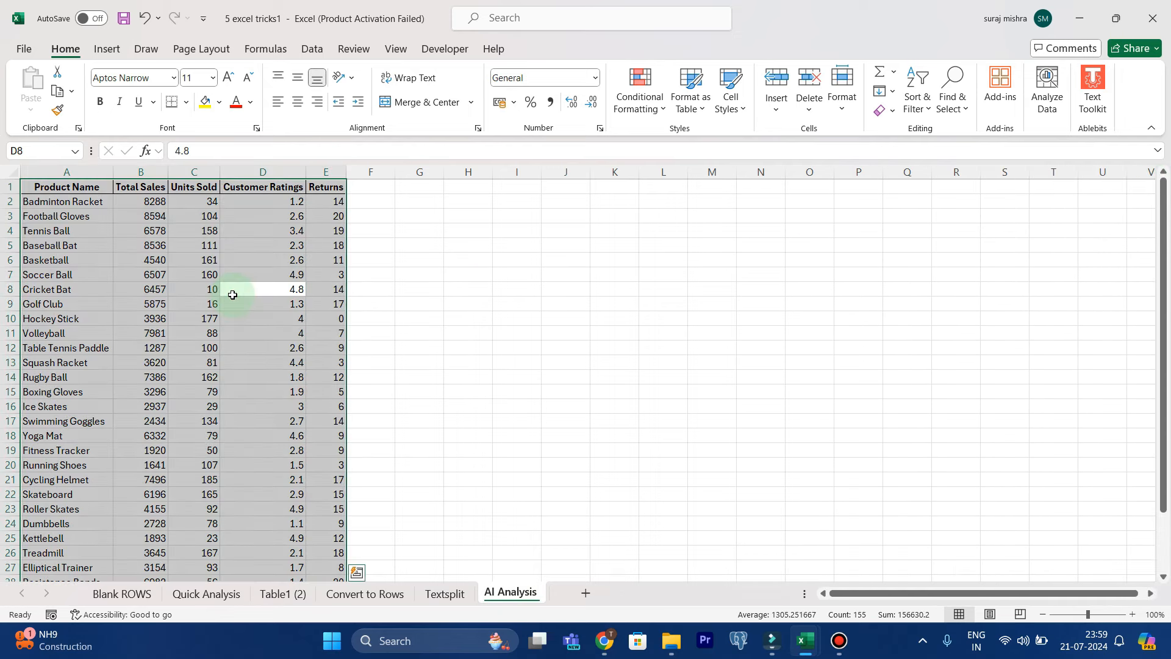
left_click(1051, 100)
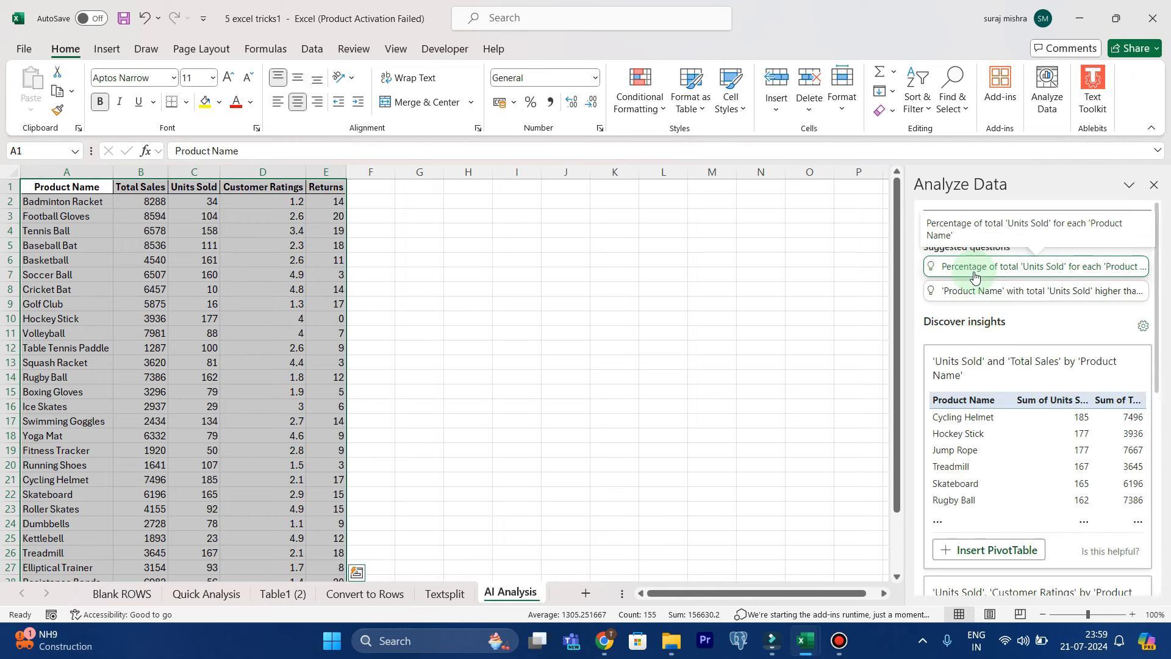
Browse the suggested insights and insert the 'Units Sold', 'Customer Ratings' by 'Product Name' chart
scroll(1009, 467, "down", 3)
scroll(1010, 466, "down", 4)
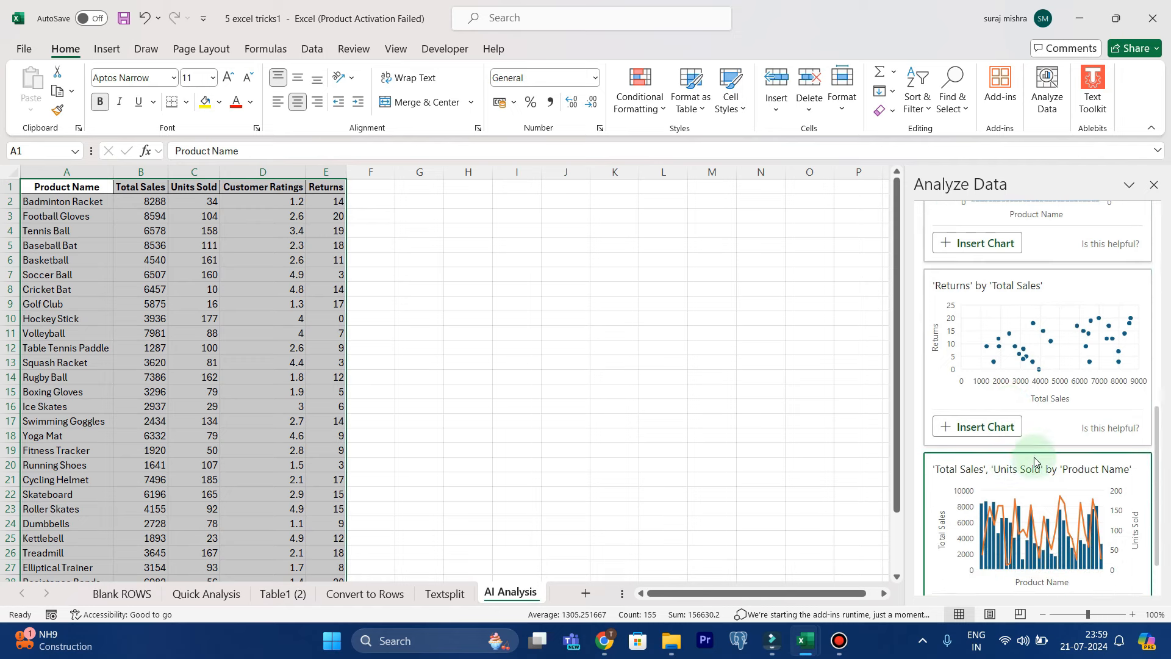
scroll(1035, 462, "down", 1)
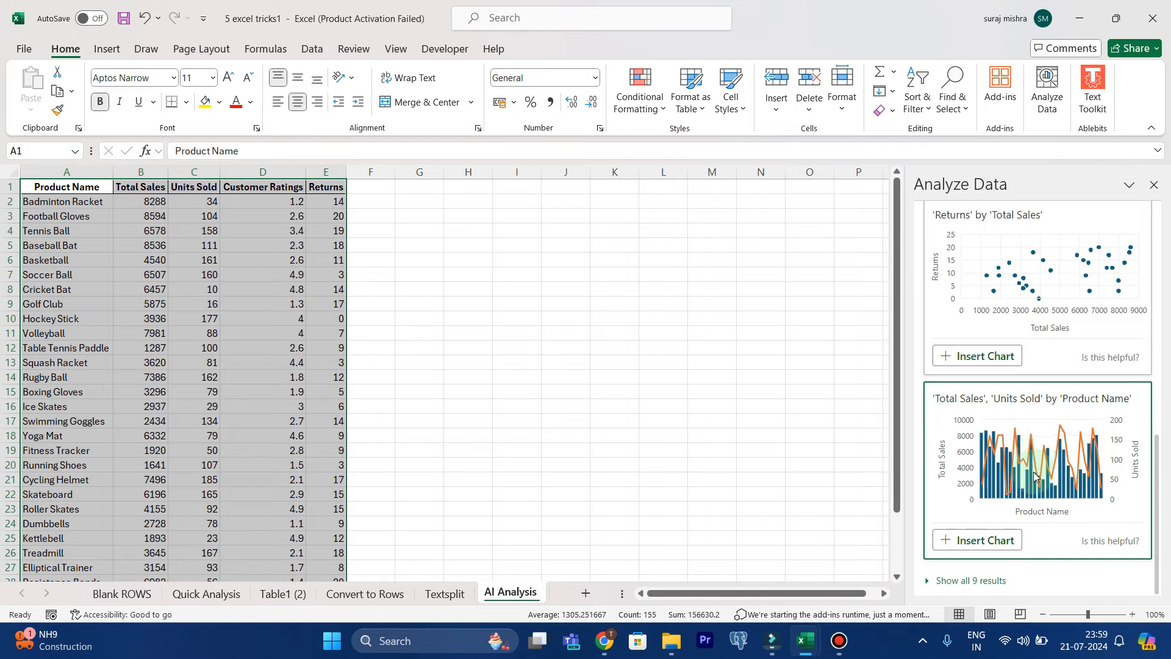
scroll(1035, 476, "up", 1)
scroll(1001, 404, "up", 2)
left_click(972, 375)
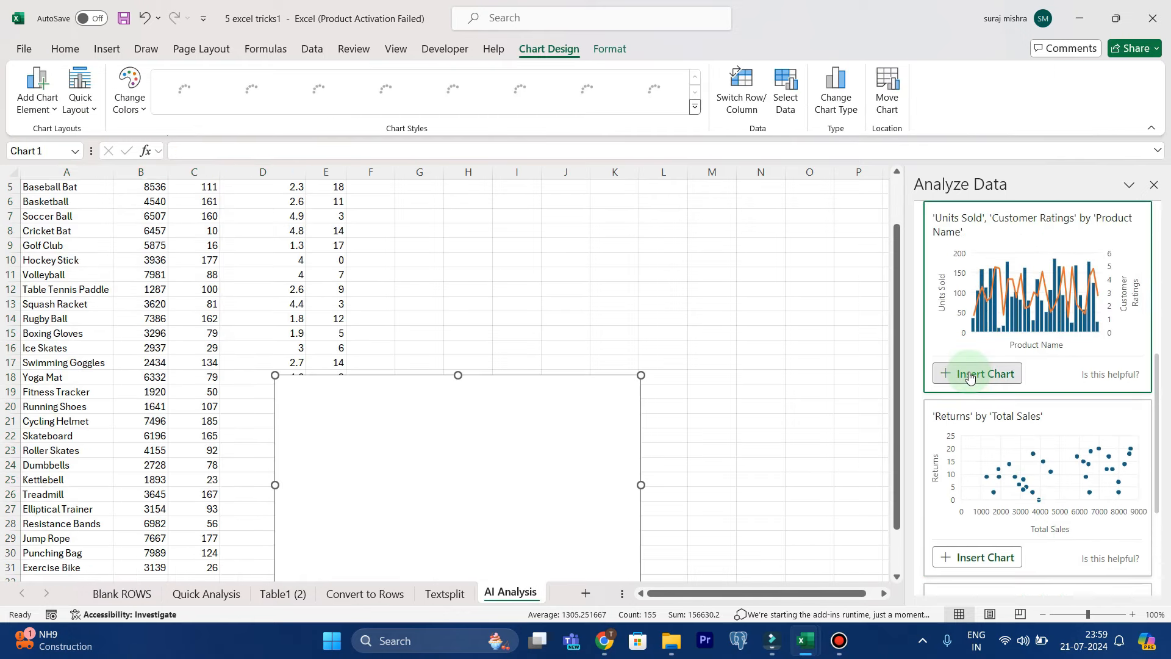
Move the inserted chart into the empty area beside the table and apply the dark background chart style
left_click(608, 390)
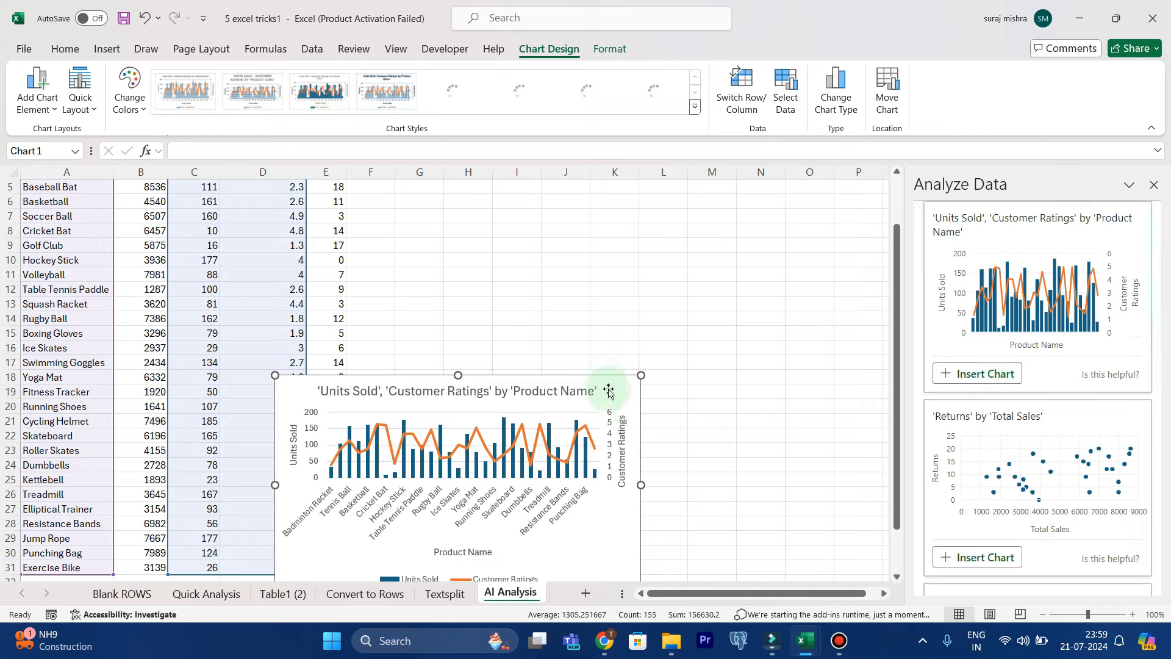
left_click_drag(605, 381, 758, 262)
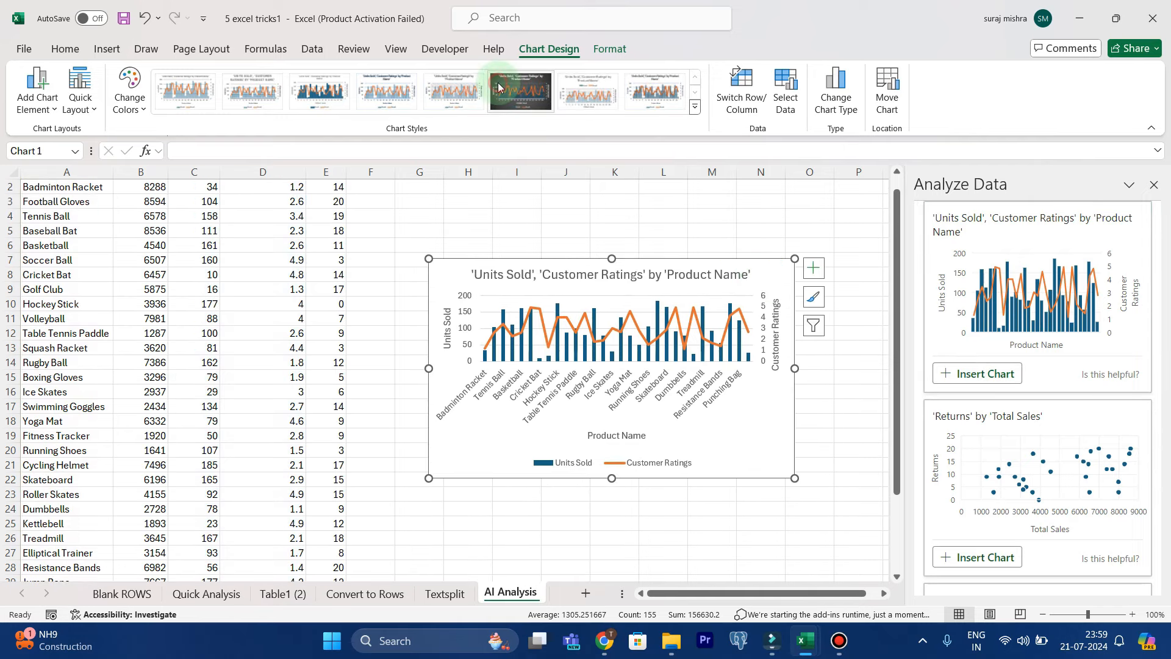
left_click(520, 92)
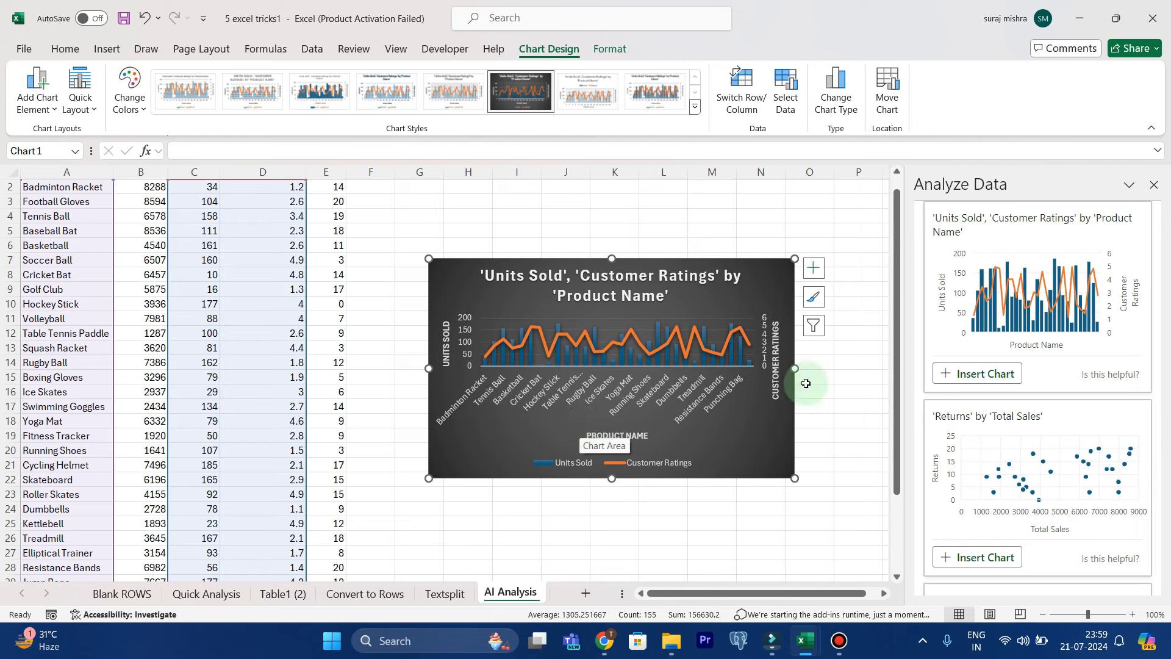
Ask Analyze Data the question "GIVE ME TOP 5 PRODUCTS WITH HIGHEST RATING"
scroll(955, 348, "up", 5)
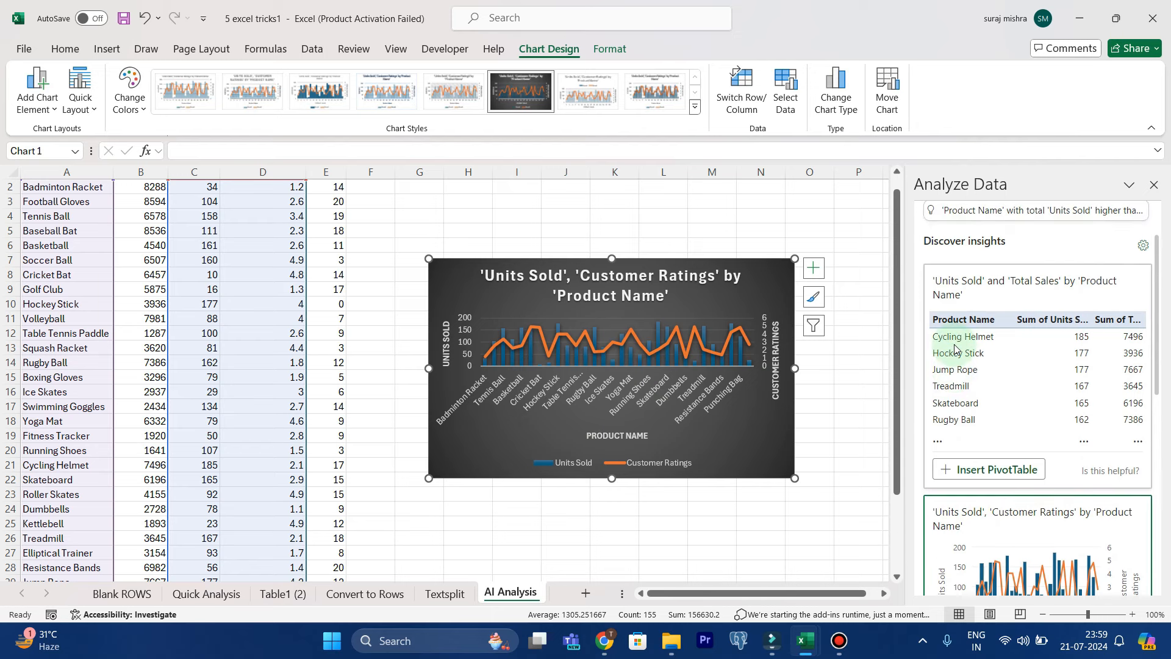
scroll(954, 349, "up", 3)
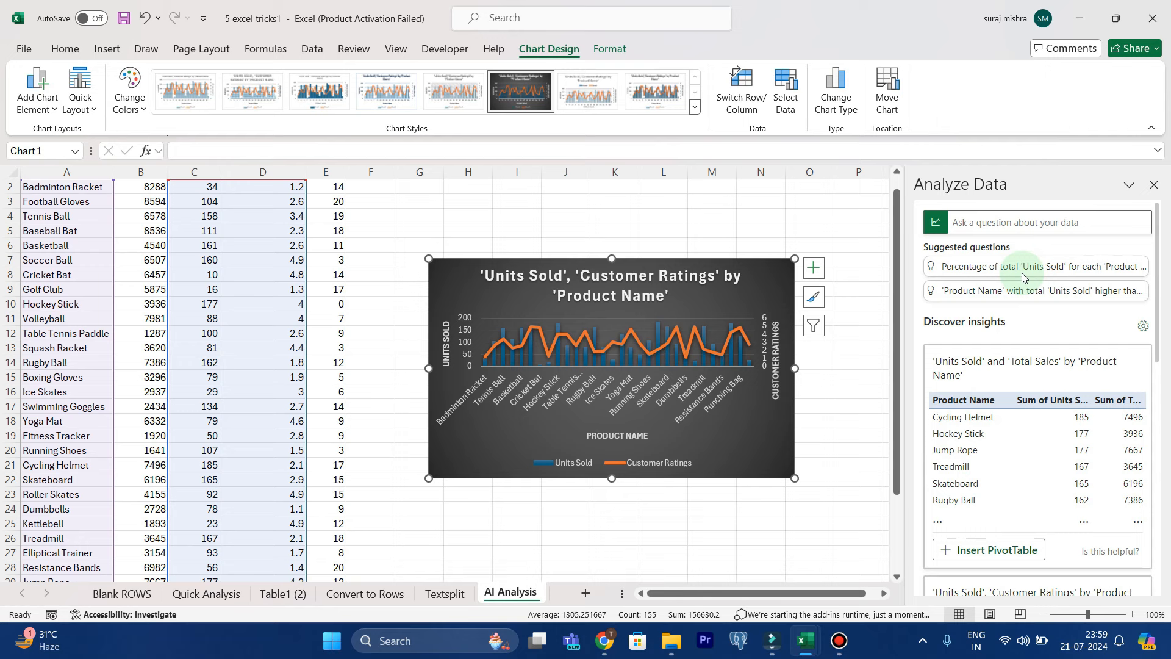
left_click(994, 221)
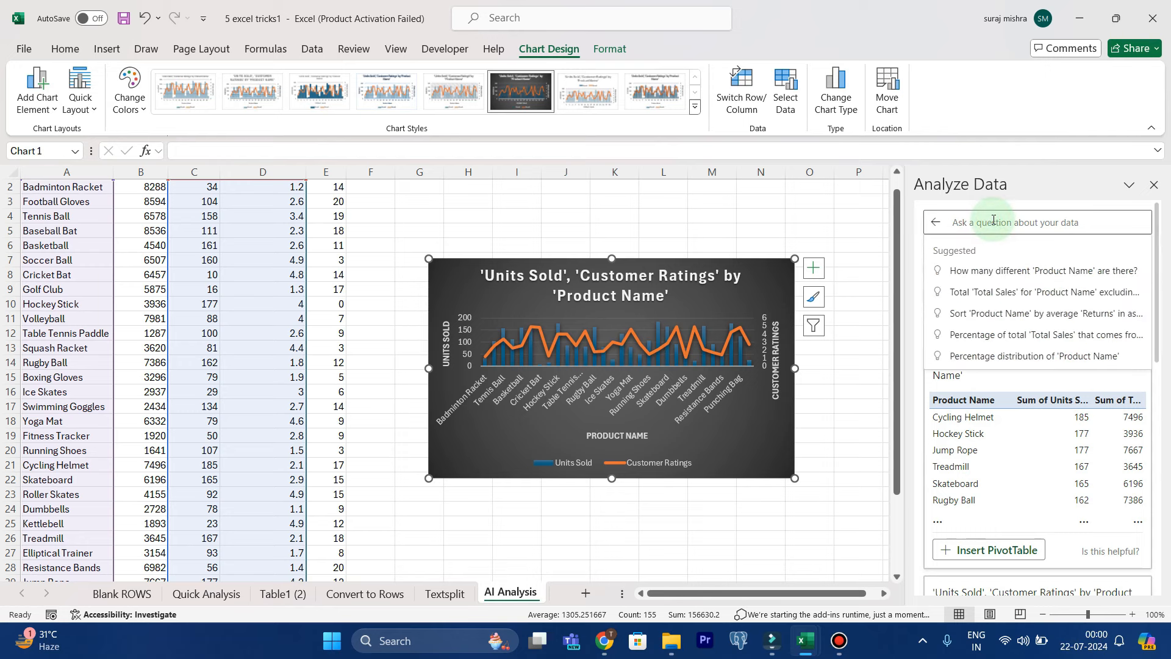
type("Gl")
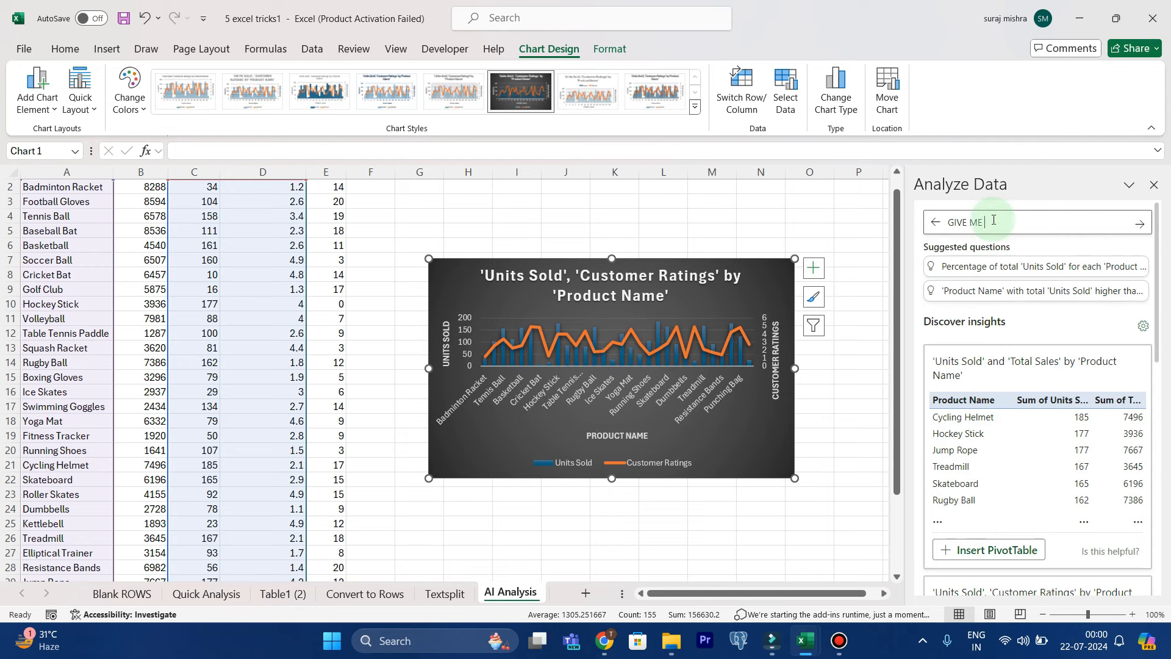
type("VE ME TOP 5 PRODUCTS W")
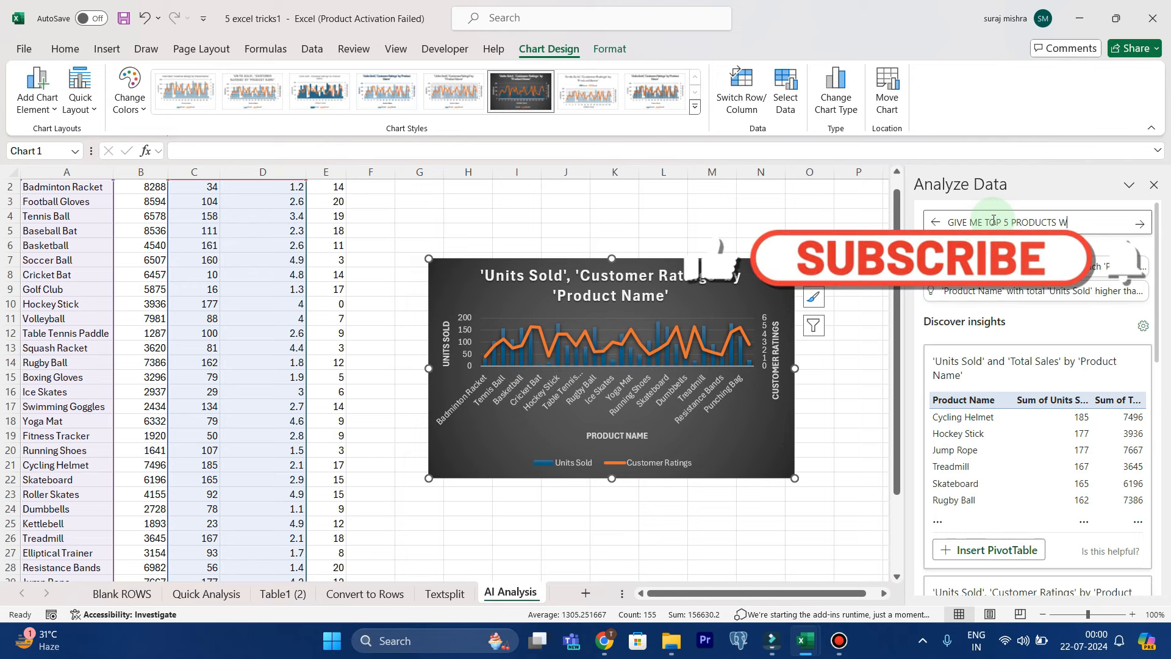
type("ITH")
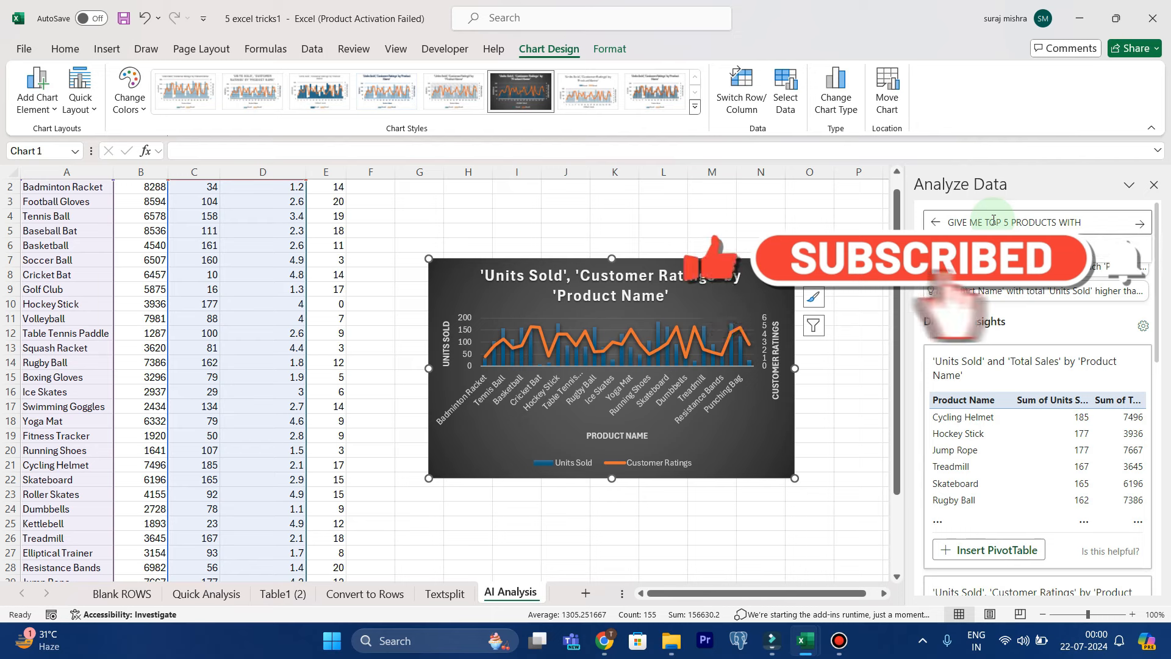
type(" HIGHEST RATING")
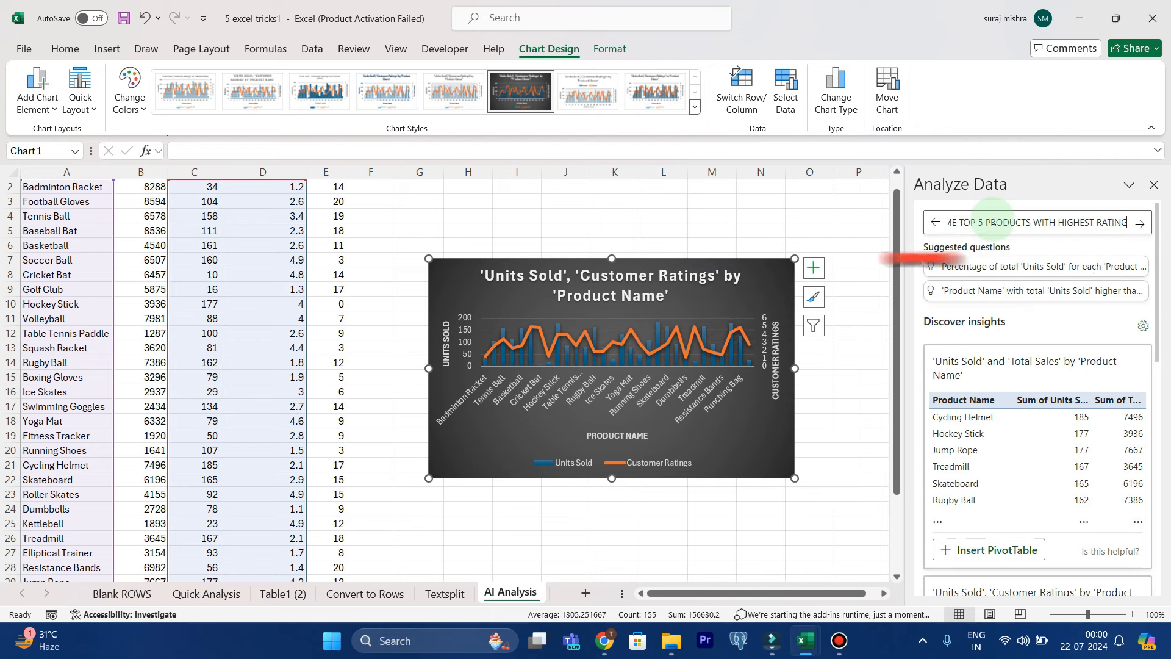
key("Return")
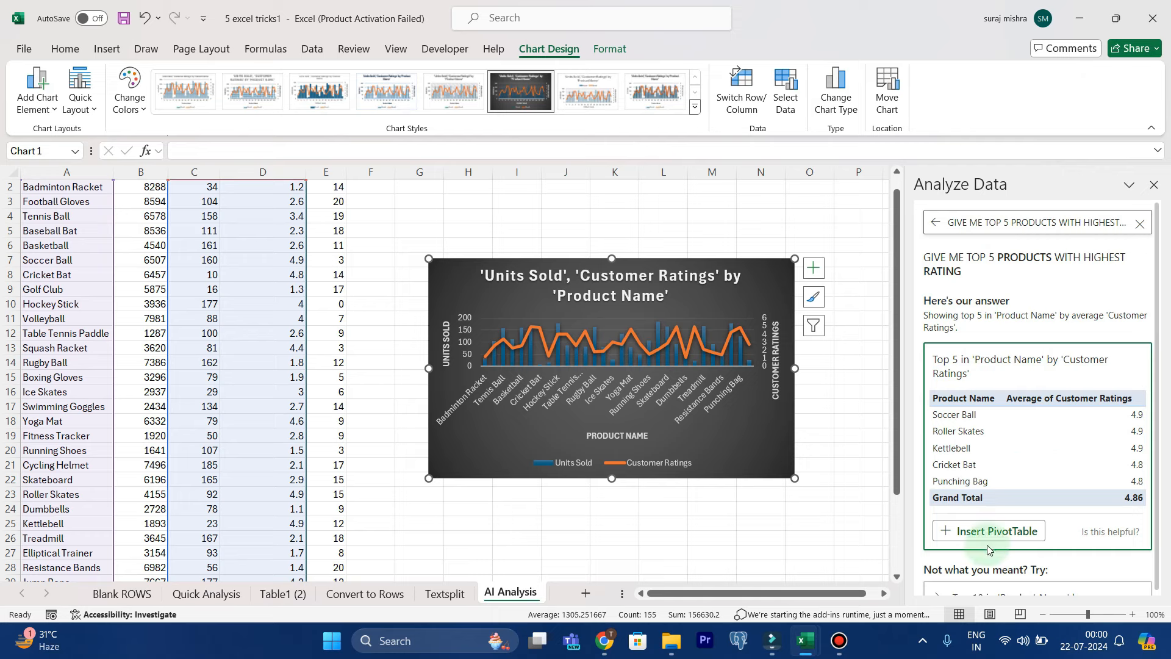
Insert the answer for the top 5 products by customer ratings as a PivotTable
scroll(1015, 479, "down", 1)
scroll(1015, 480, "up", 1)
left_click(994, 524)
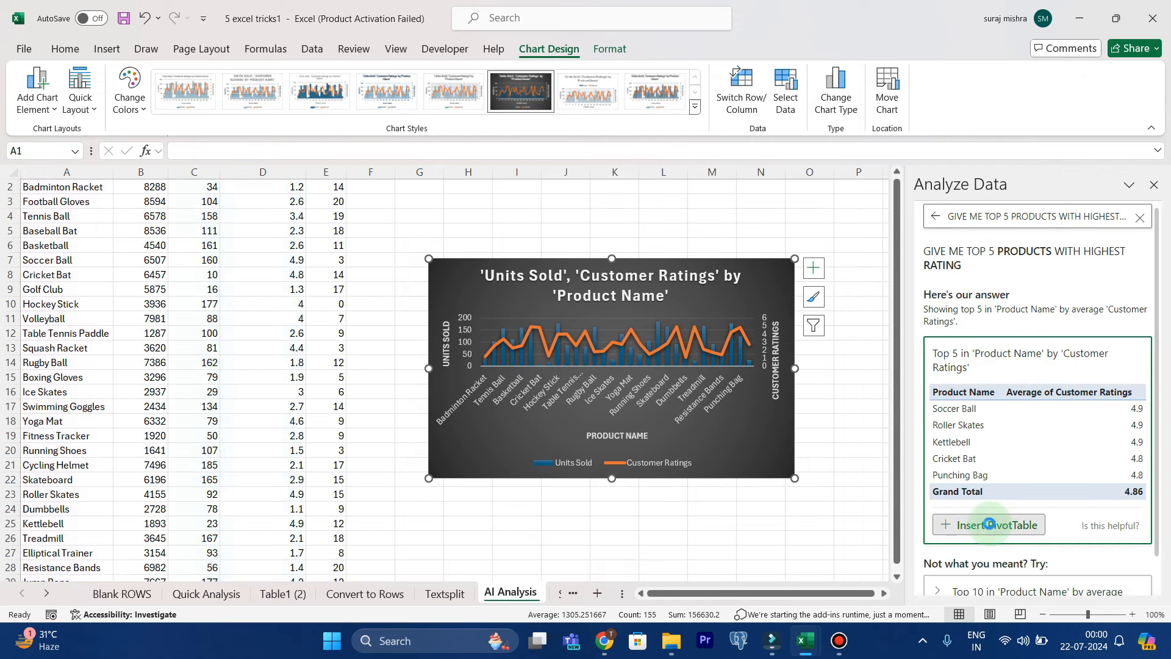